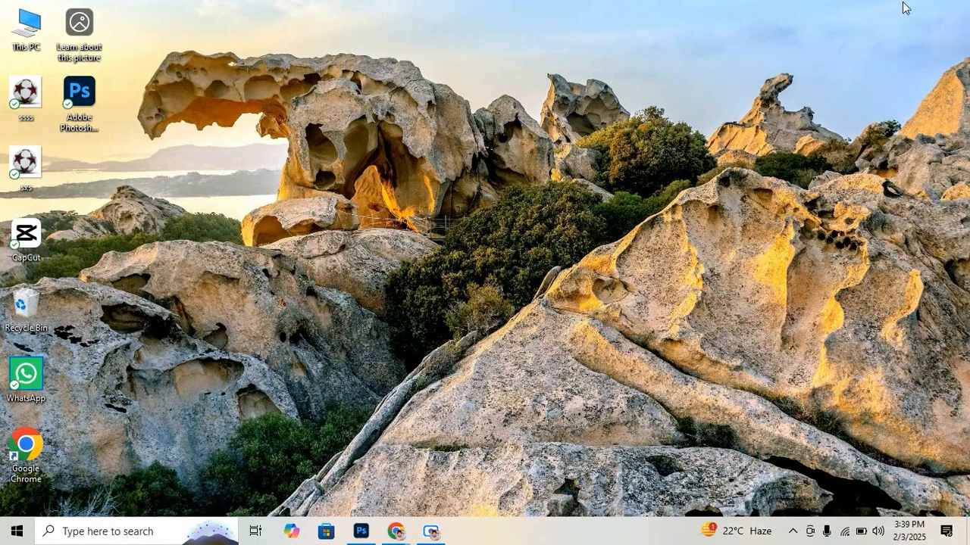
right_click(809, 76)
left_click(819, 115)
right_click(823, 124)
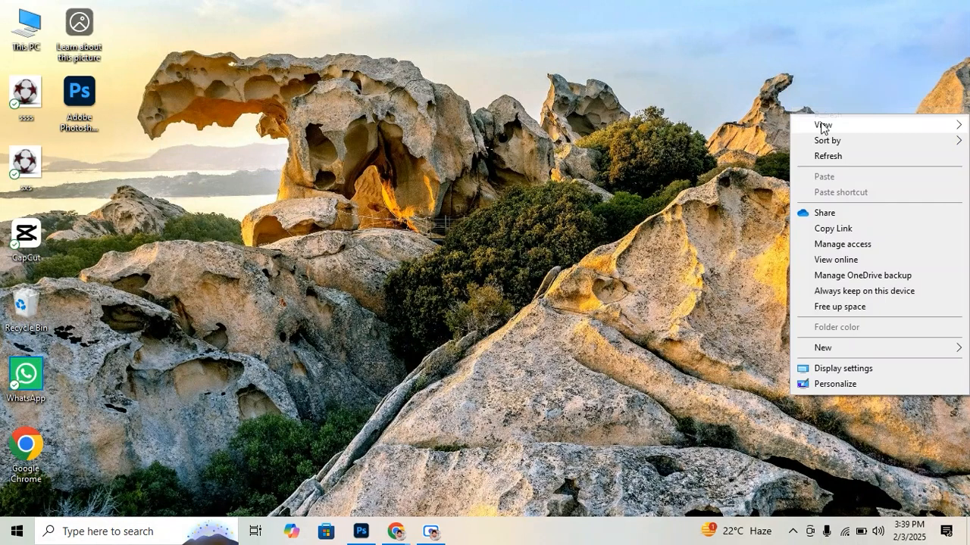
left_click(827, 156)
right_click(830, 160)
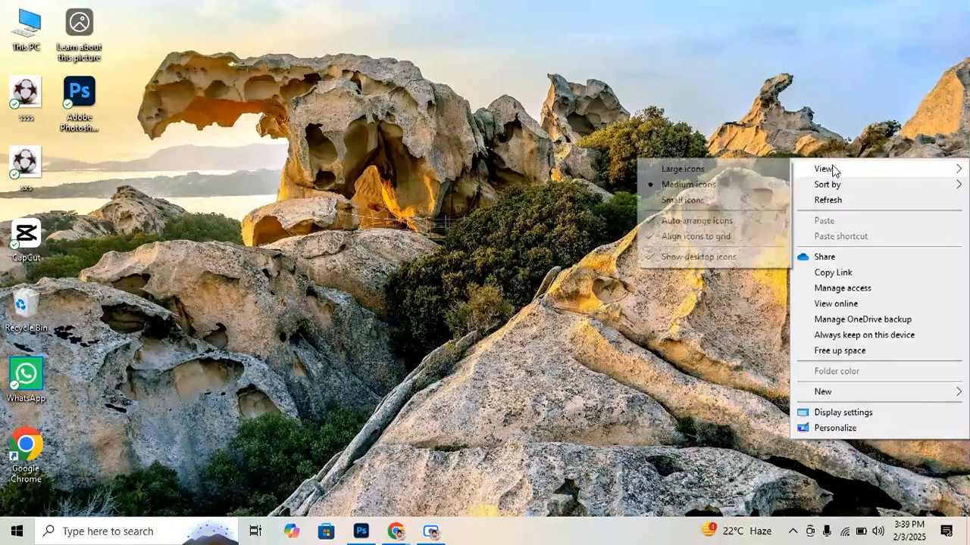
left_click(824, 155)
right_click(824, 155)
left_click(574, 185)
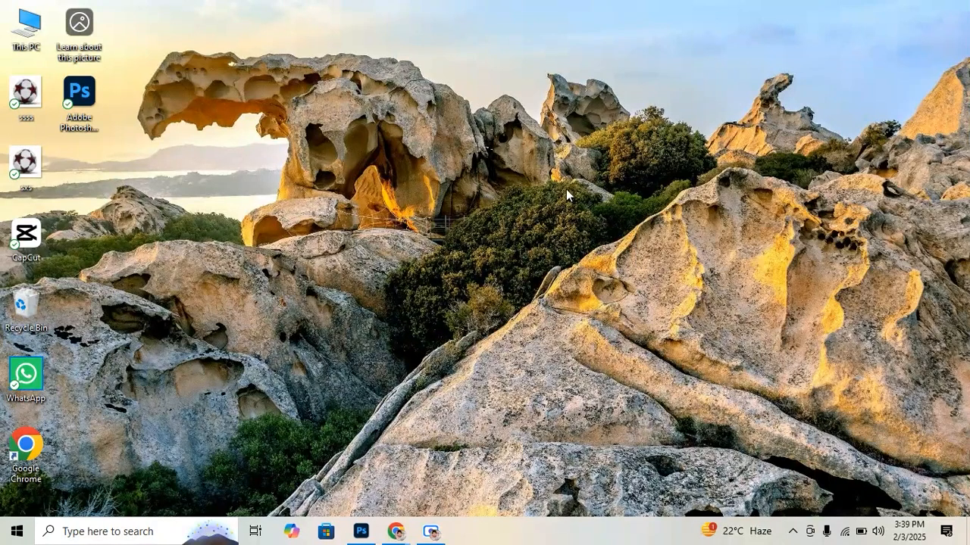
right_click(574, 185)
left_click(604, 227)
right_click(599, 226)
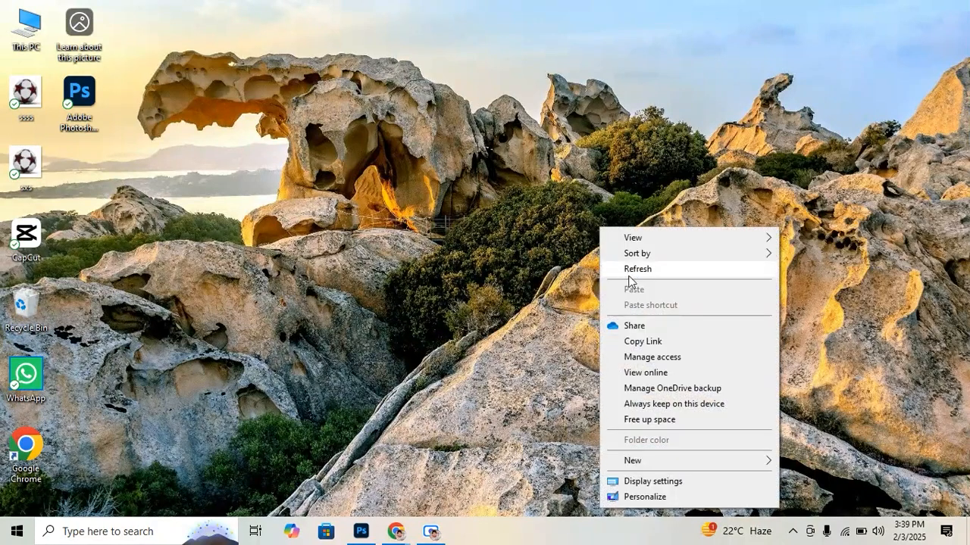
left_click(628, 270)
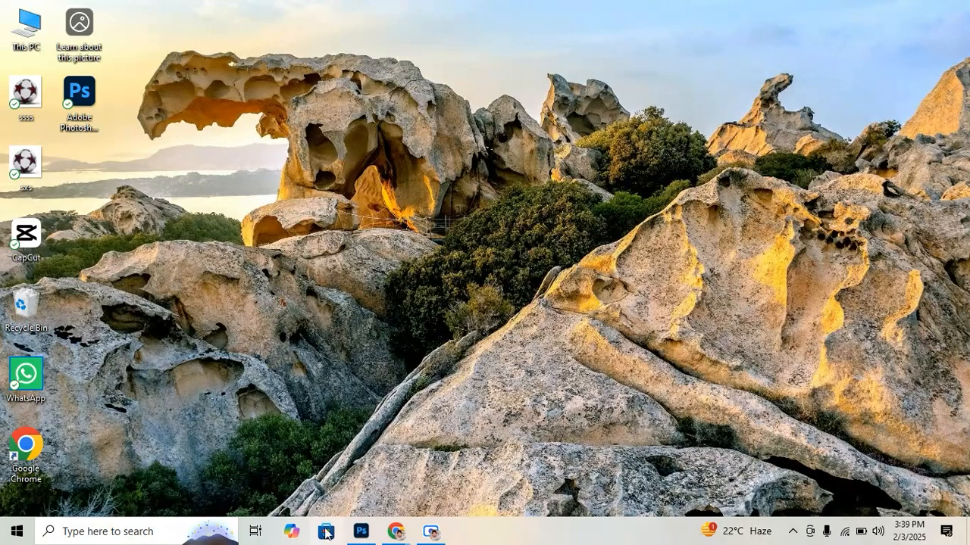
Switch to Photoshop and create a new 2000 x 2000 pixel RGB document at 72 pixels/inch with a white background
left_click(371, 535)
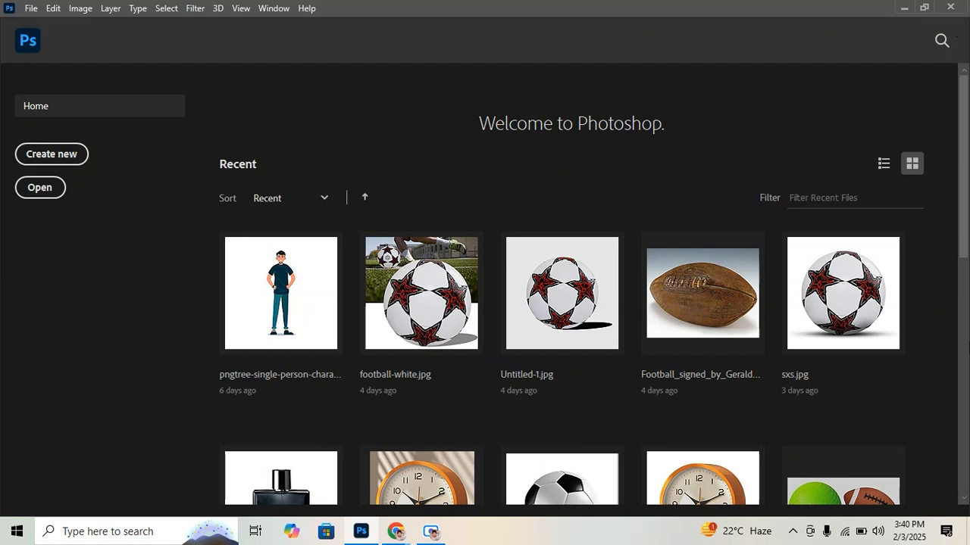
left_click(32, 8)
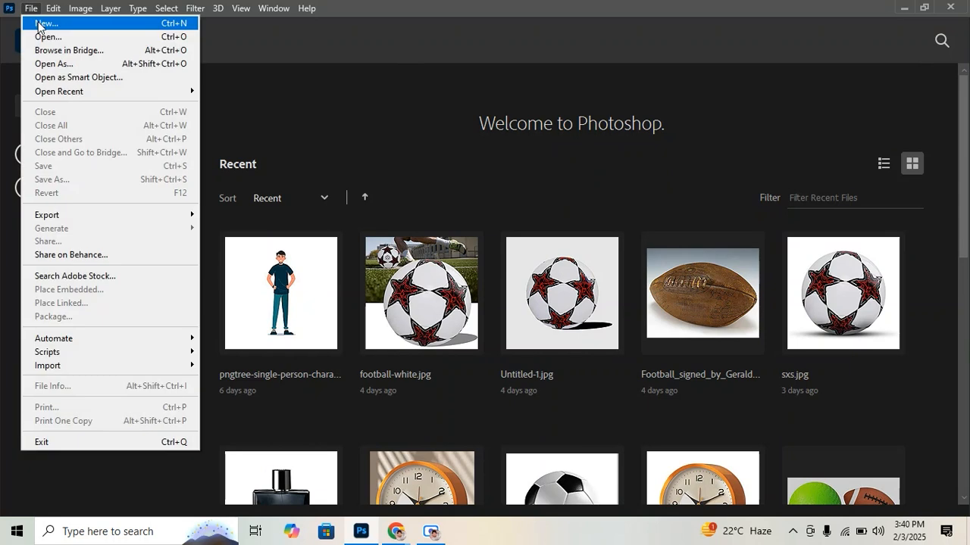
left_click(39, 25)
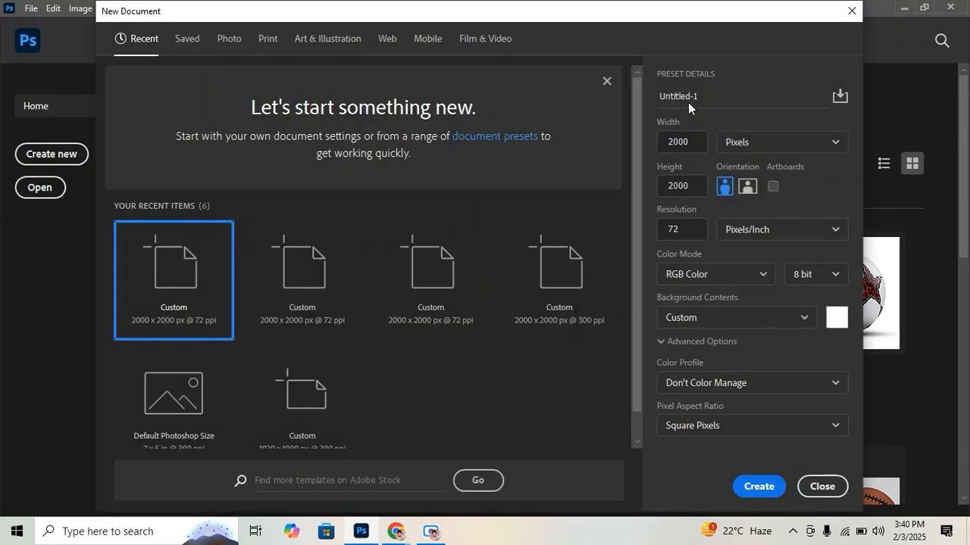
left_click(755, 485)
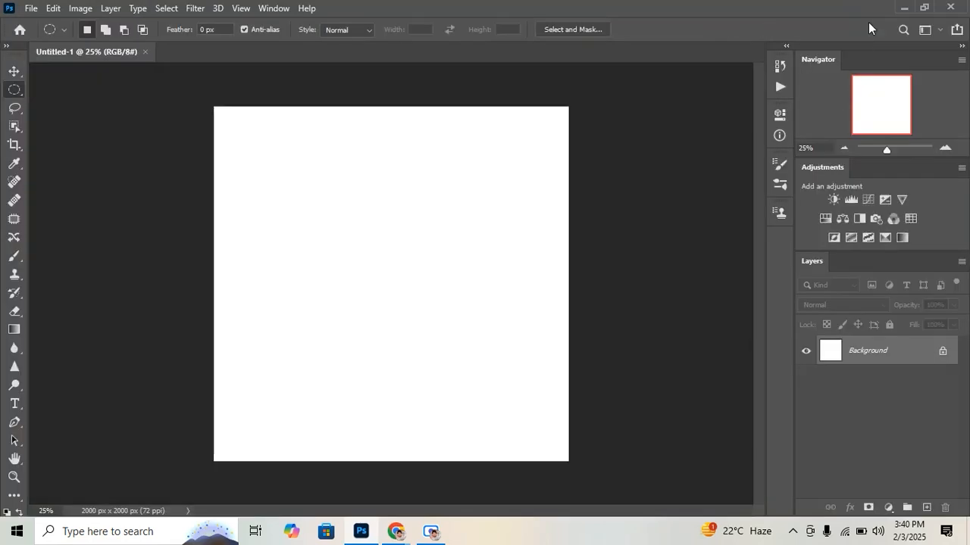
Find the serum bottle image WhatsApp-Image-2024-07-02-at-12.38.55-PM-2 in the Downloads folder and open it in Photoshop as a separate document
left_click(904, 8)
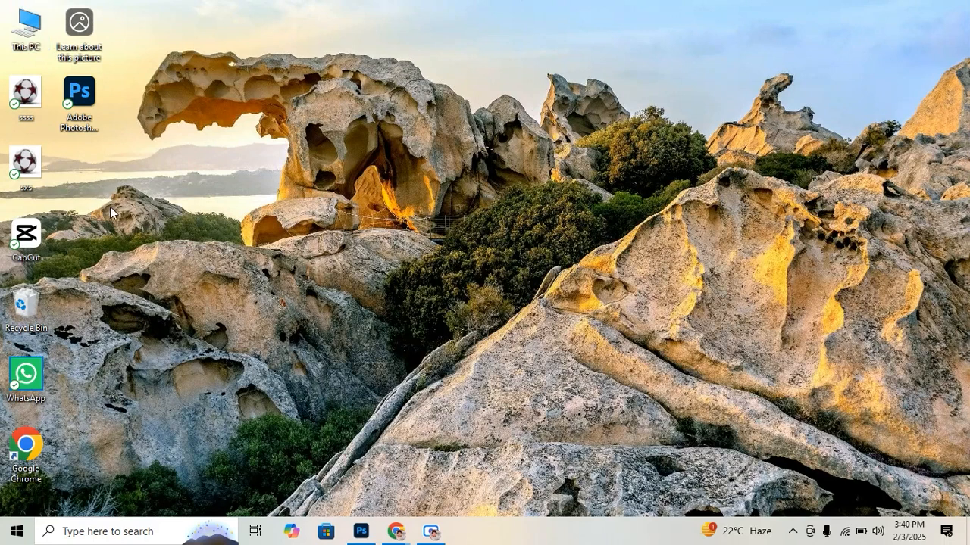
left_click(32, 38)
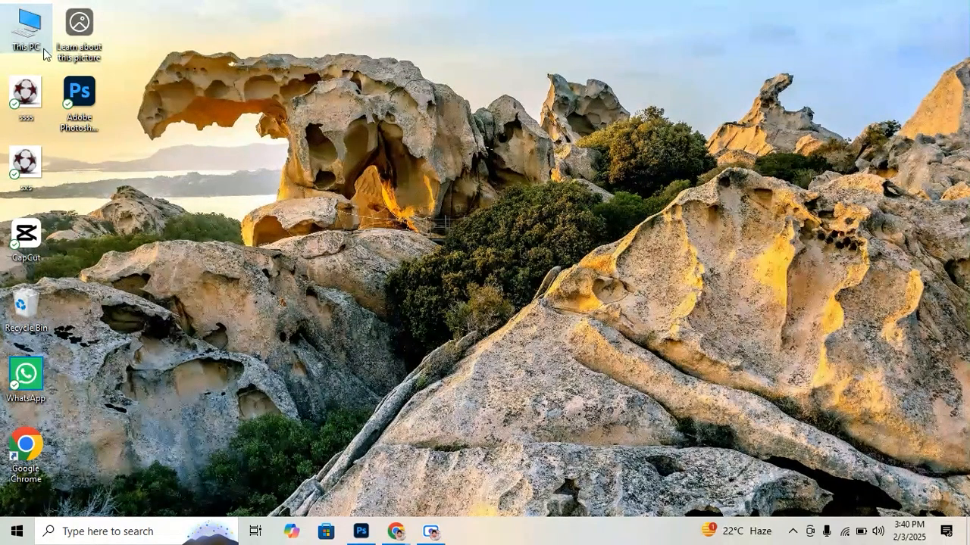
double_click(42, 29)
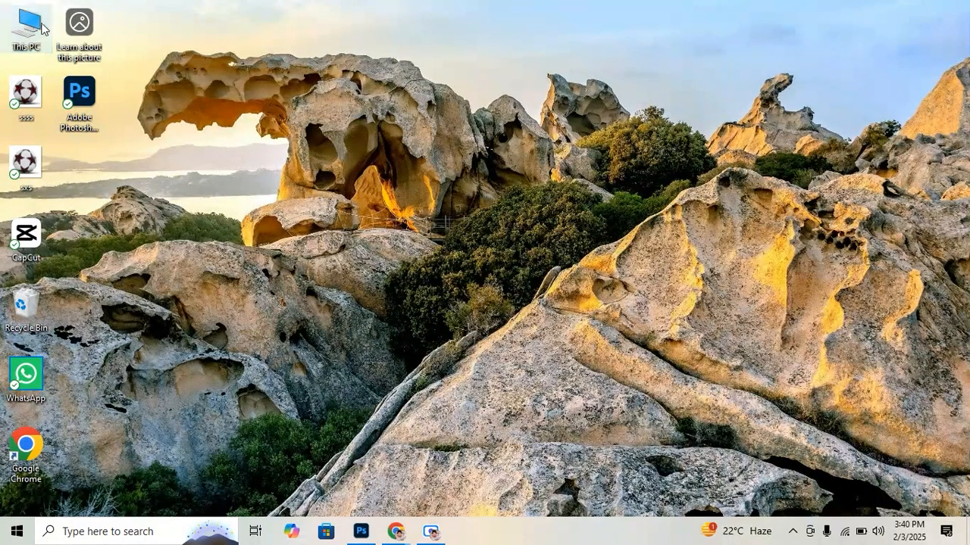
left_click(850, 29)
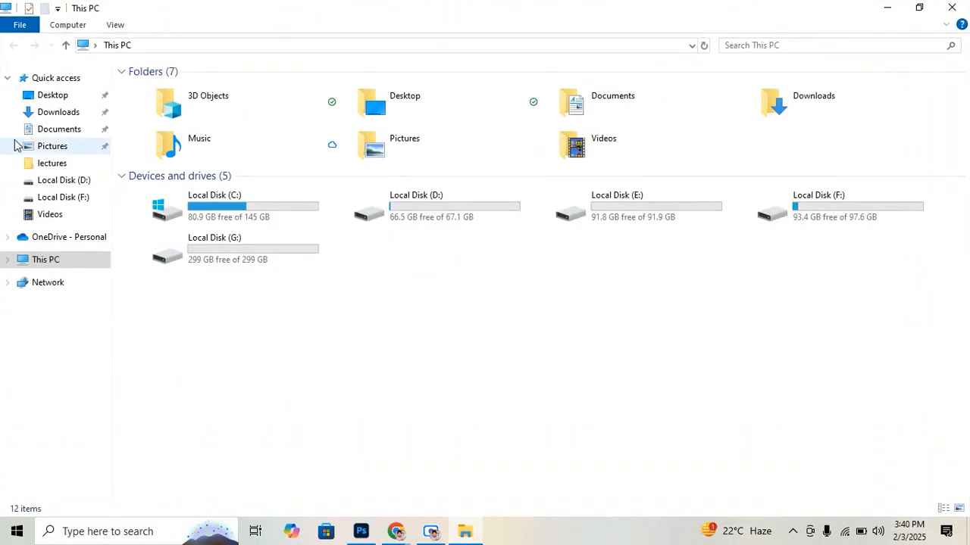
left_click(62, 113)
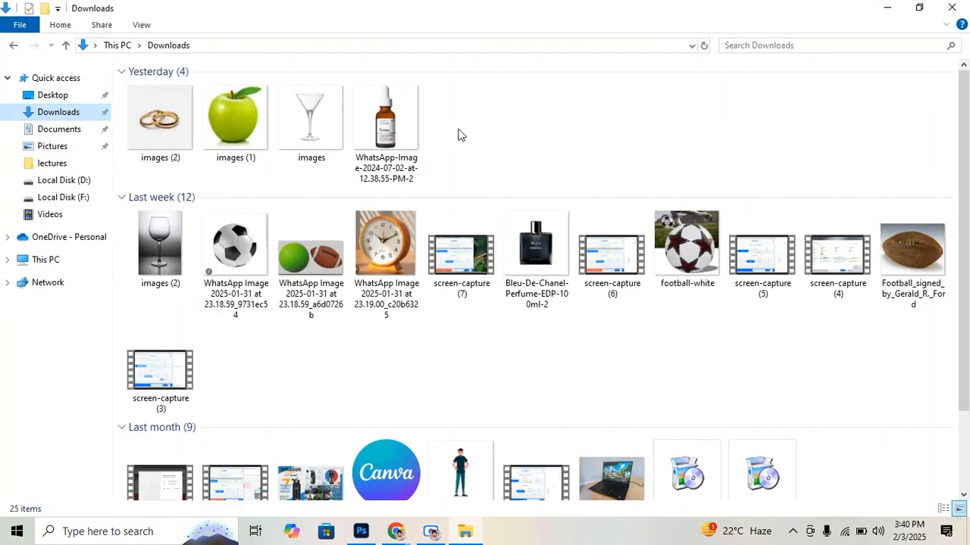
left_click_drag(407, 111, 662, 8)
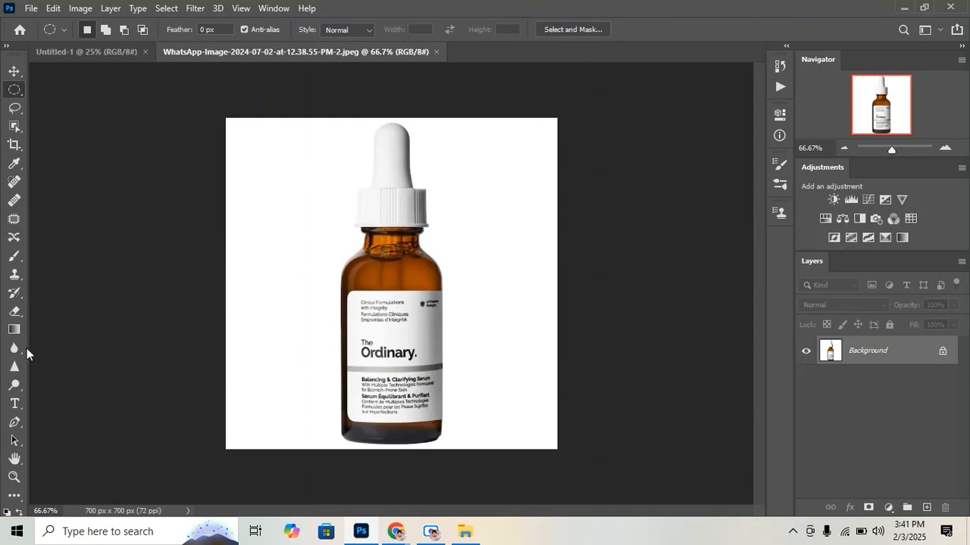
Select the entire serum bottle, from dropper to dark base, using the Quick Selection tool in add-to-selection mode
left_click(89, 53)
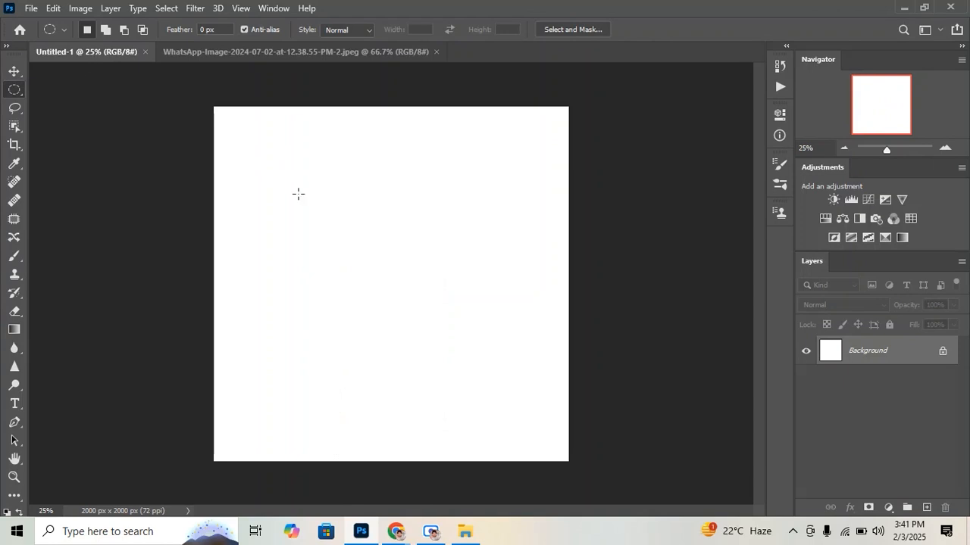
left_click(195, 50)
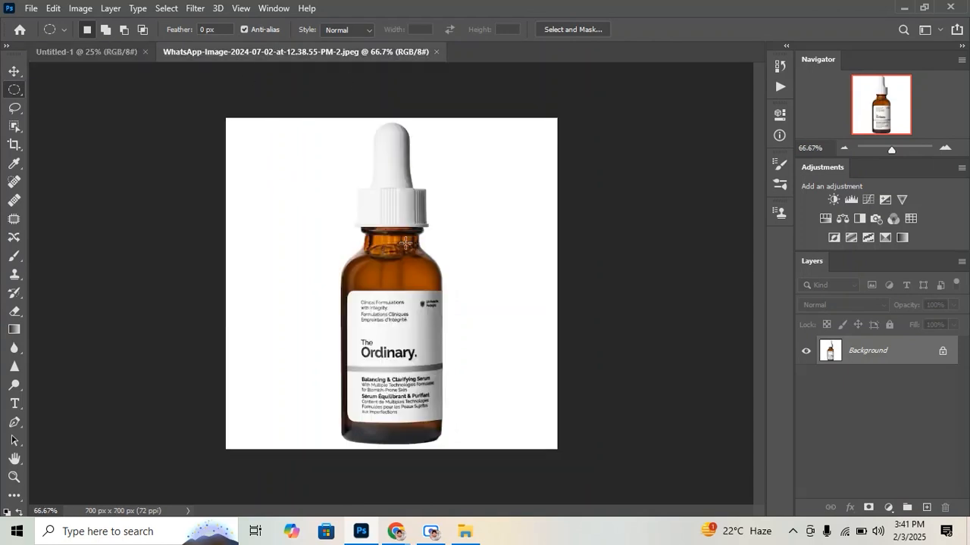
left_click_drag(14, 126, 75, 140)
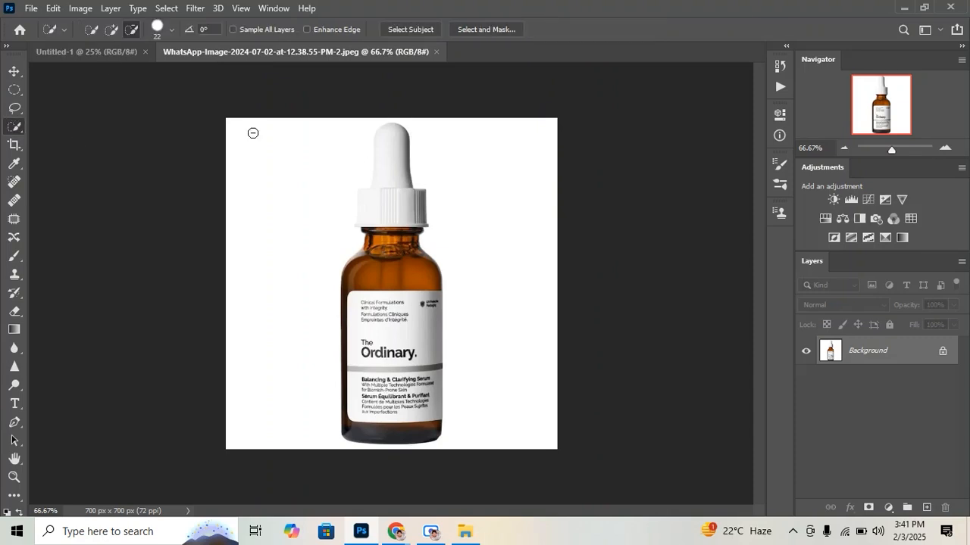
left_click(112, 29)
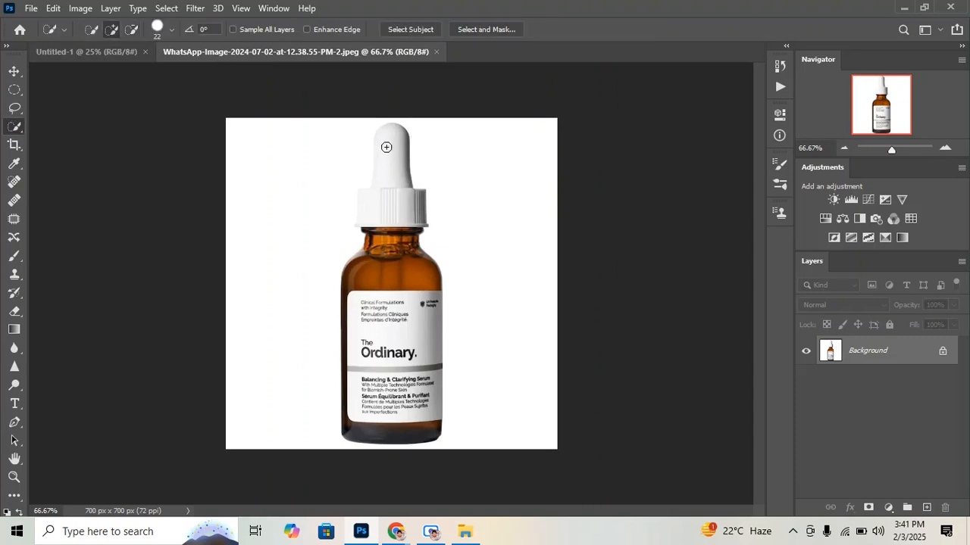
left_click_drag(386, 147, 388, 169)
mouse_move(394, 217)
left_mouse_down()
mouse_move(383, 256)
mouse_move(398, 354)
left_mouse_up()
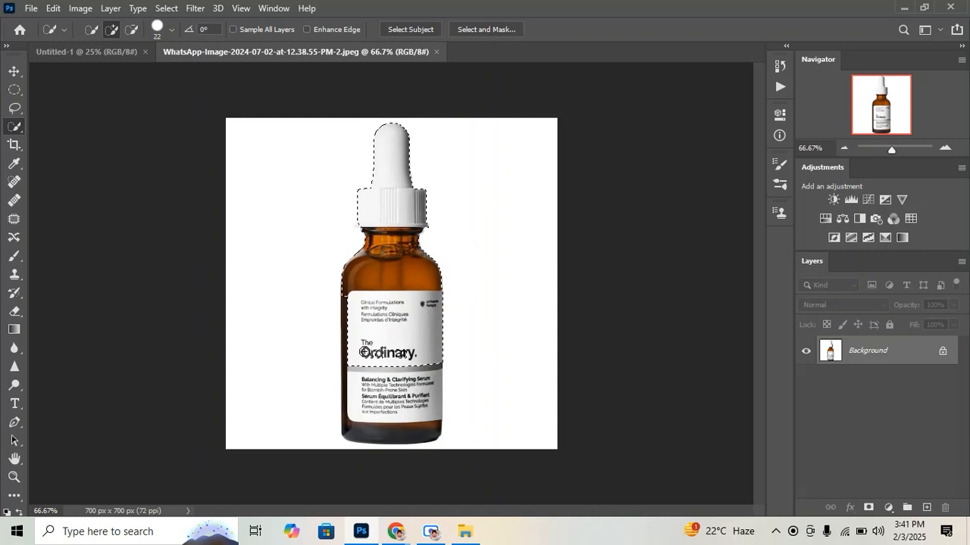
mouse_move(366, 353)
left_mouse_down()
mouse_move(359, 382)
mouse_move(365, 364)
mouse_move(409, 354)
left_mouse_up()
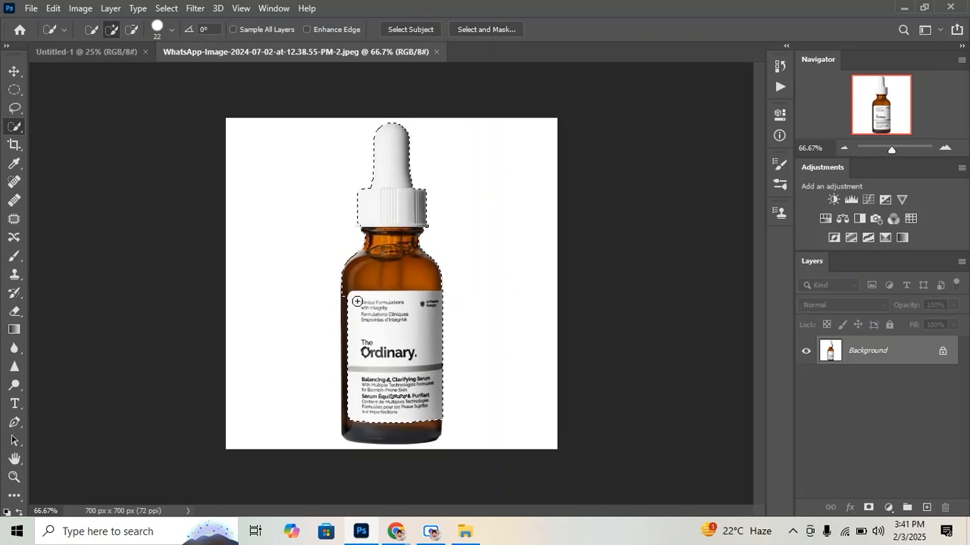
left_click_drag(345, 304, 342, 316)
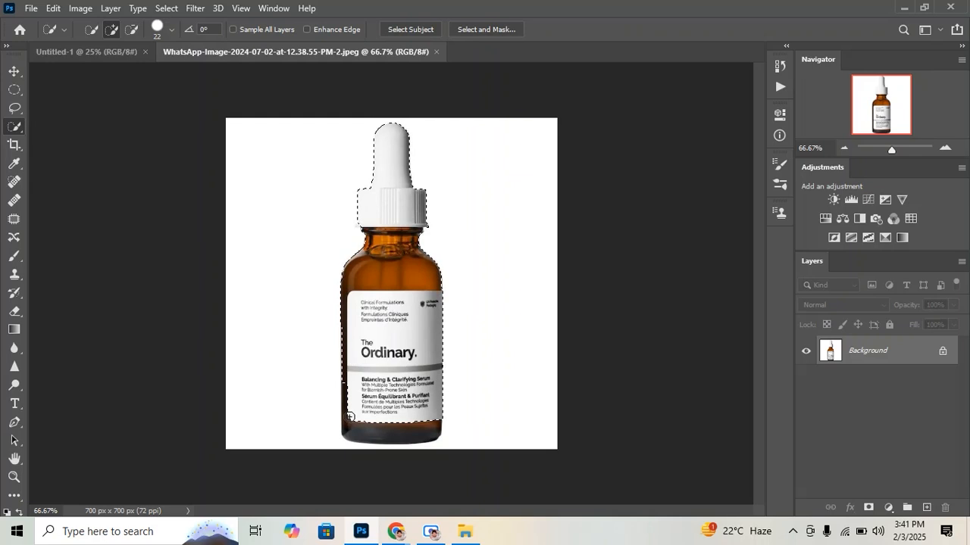
left_click_drag(352, 426, 386, 429)
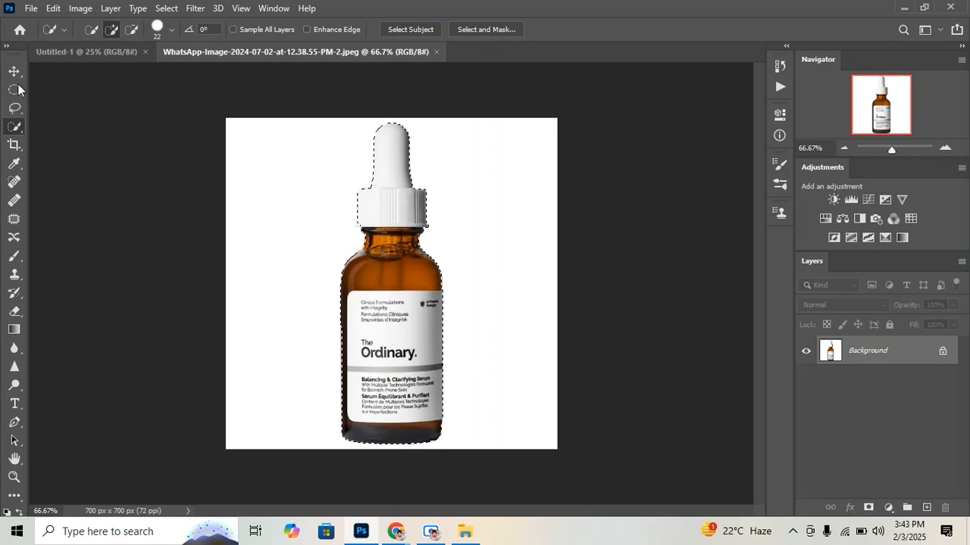
Move the selected bottle from its image into the blank Untitled-1 document as a new layer
left_click(64, 52)
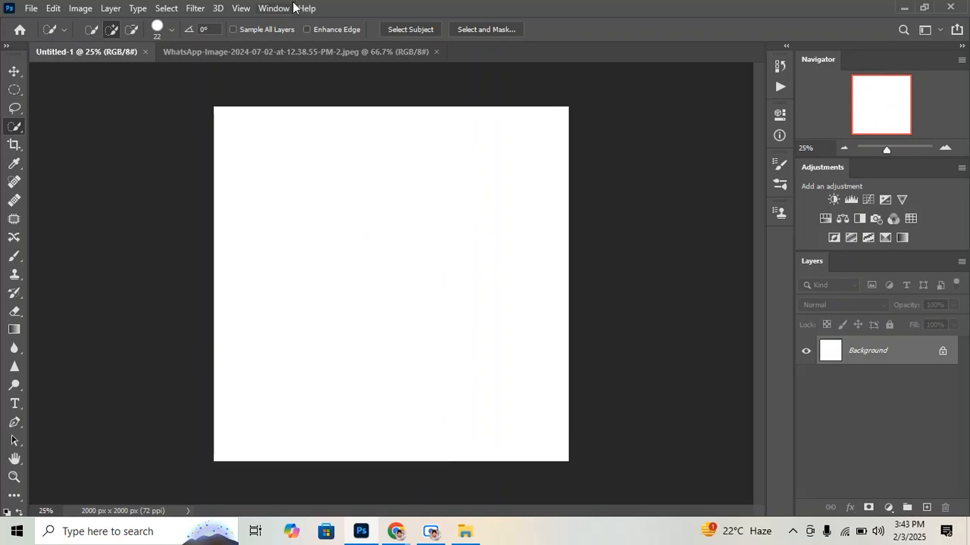
left_click(305, 51)
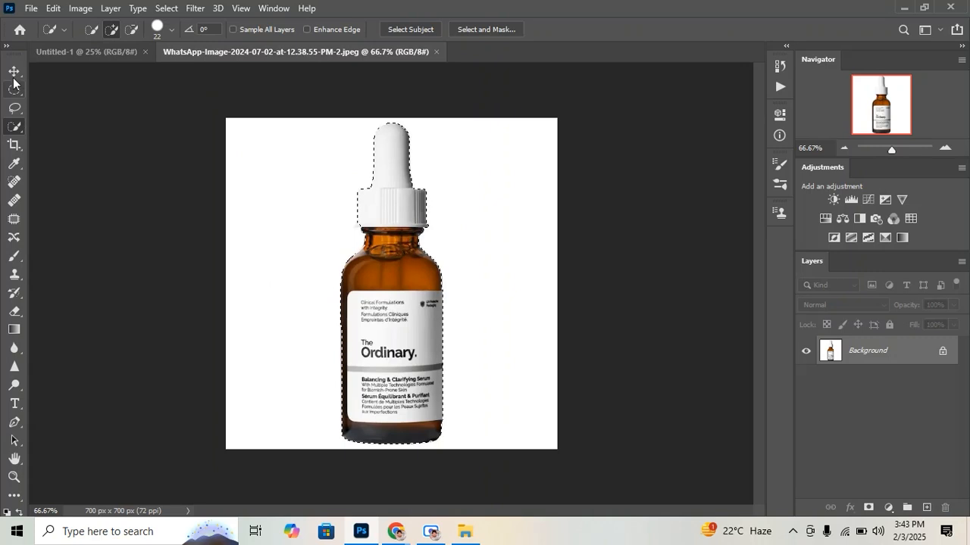
left_click(13, 75)
left_click_drag(429, 202, 372, 297)
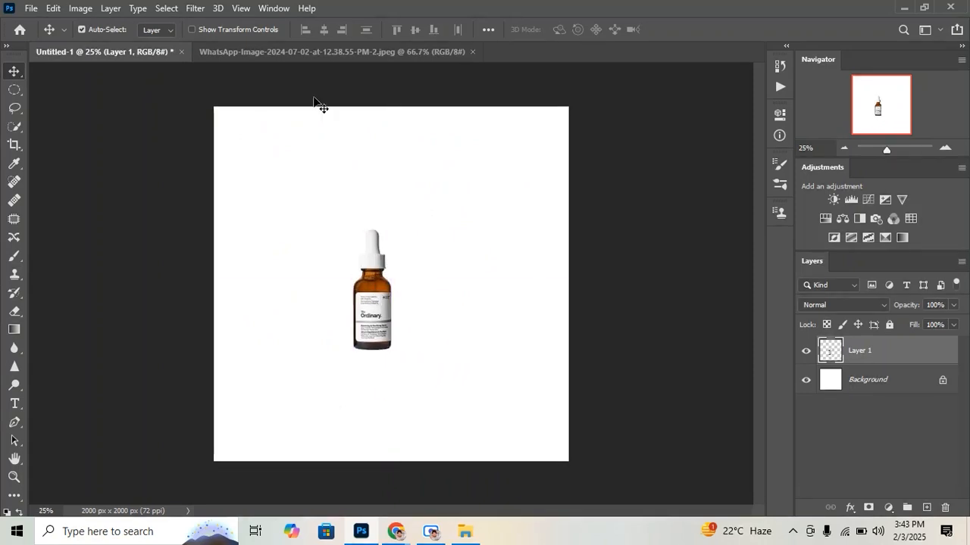
left_click(321, 50)
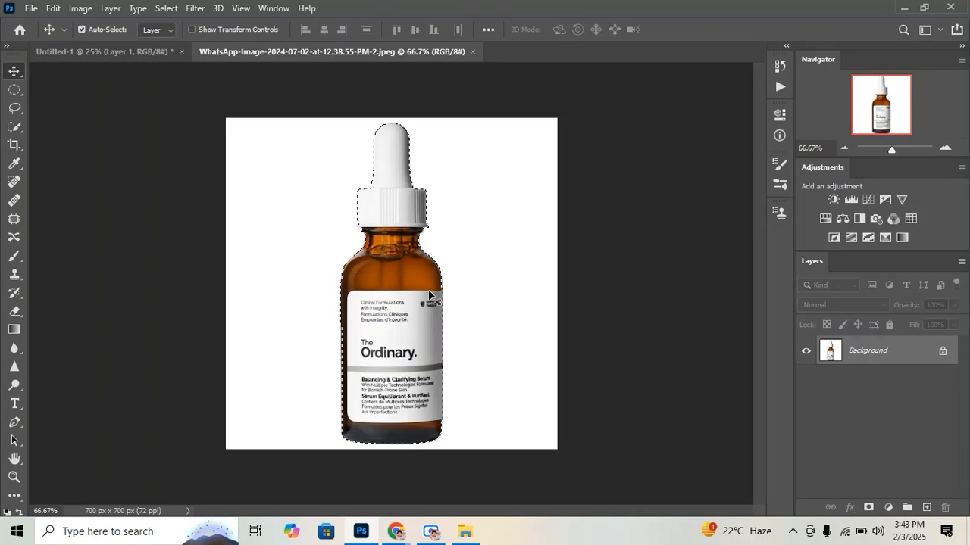
left_click(64, 31)
left_click(348, 85)
left_click(119, 54)
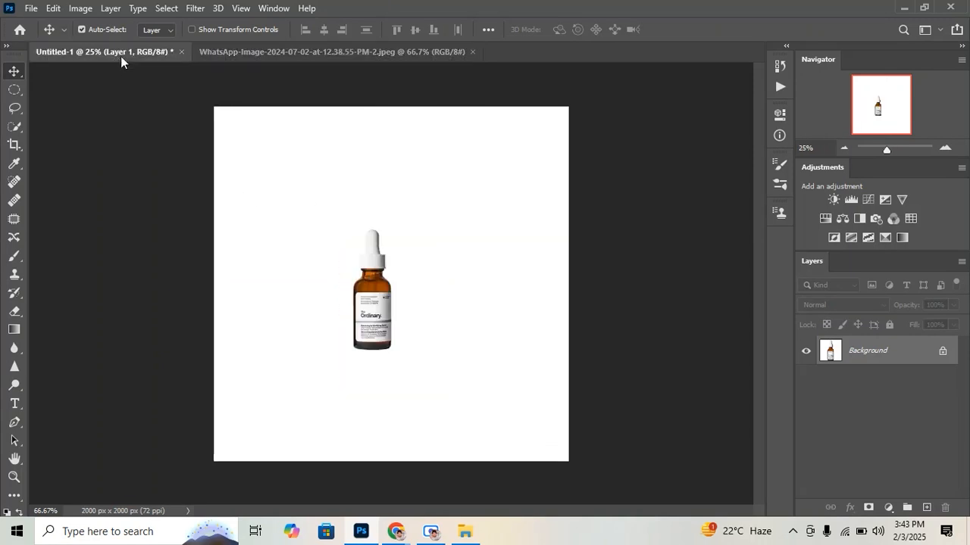
Show transform controls, enlarge the bottle in Untitled-1 and center it on the canvas
left_click_drag(371, 299, 378, 303)
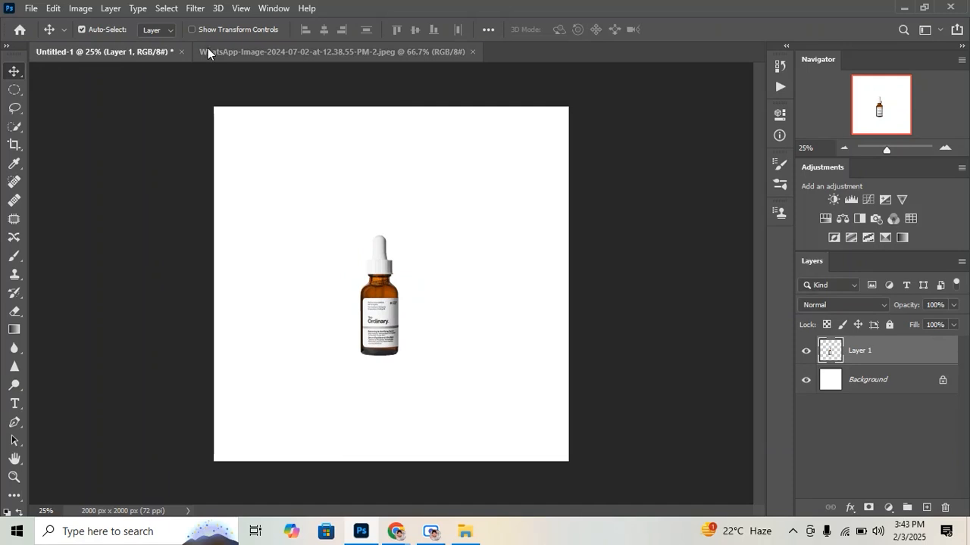
left_click(193, 29)
left_click_drag(382, 233, 394, 146)
left_click_drag(384, 186, 395, 220)
left_click(705, 29)
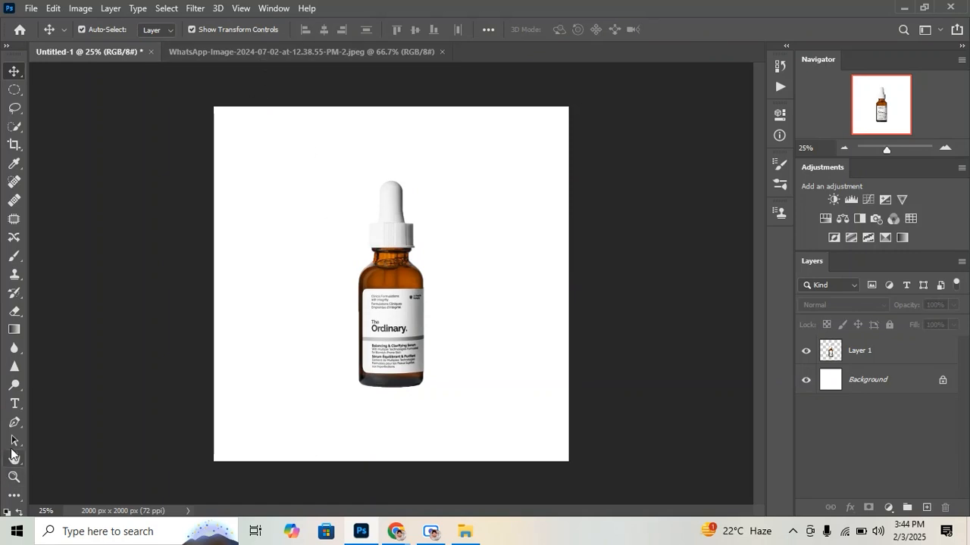
In the bottle image, replace the bottle selection with a tiny elliptical one on the white area and unlock the Background layer
left_click(270, 52)
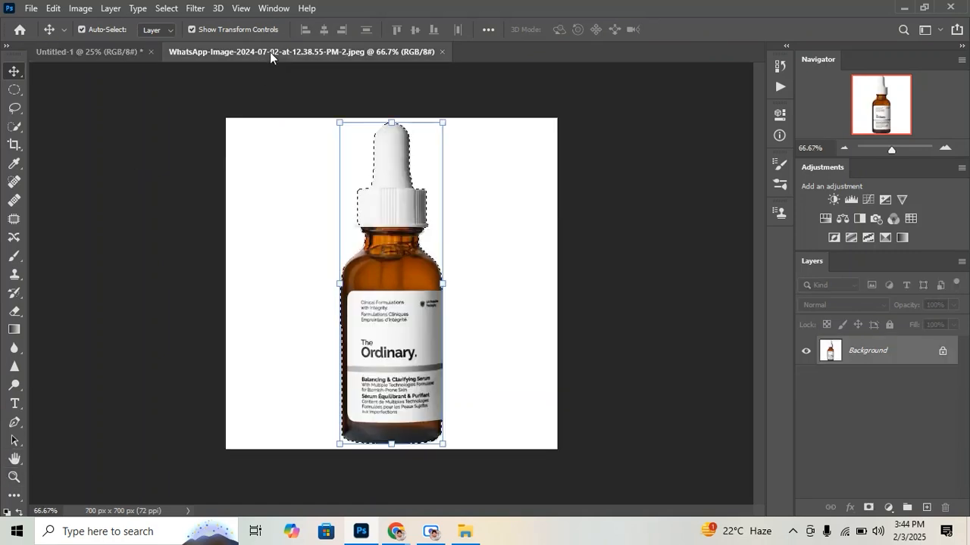
left_click(15, 89)
left_click(149, 132)
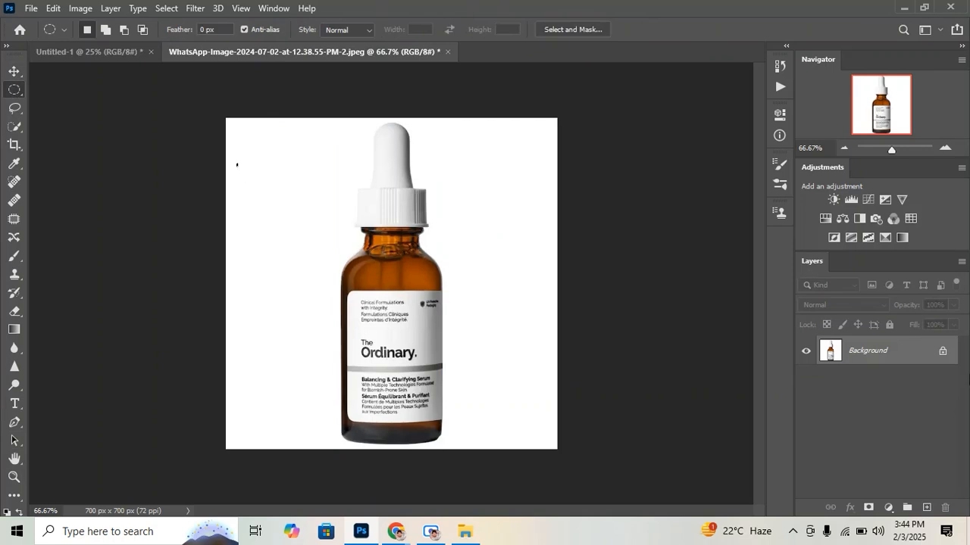
left_click(942, 350)
key("super")
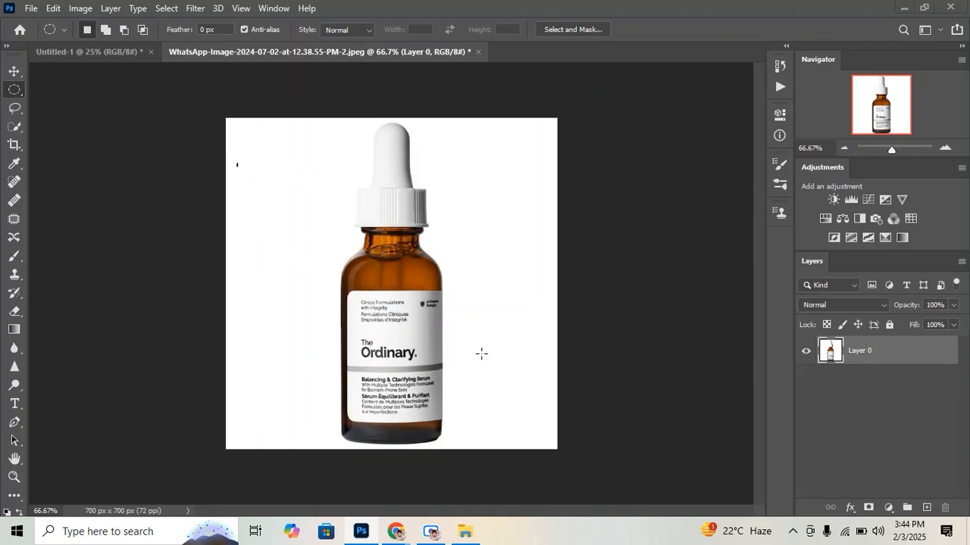
left_click(574, 268)
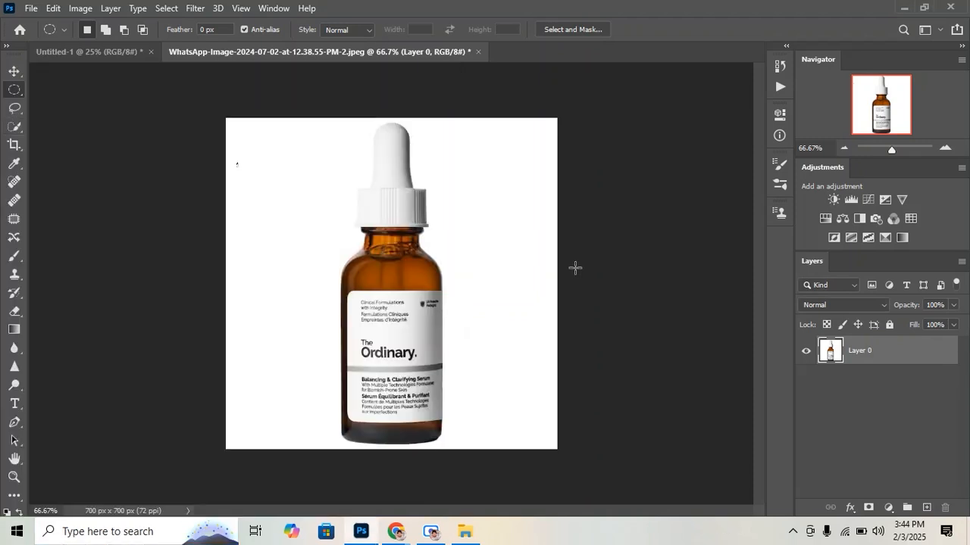
left_click(14, 73)
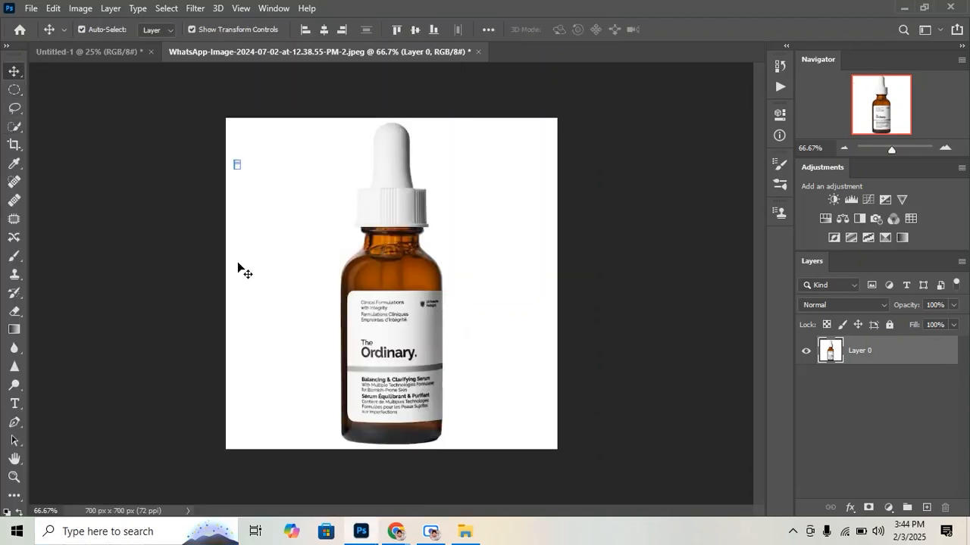
left_click(14, 89)
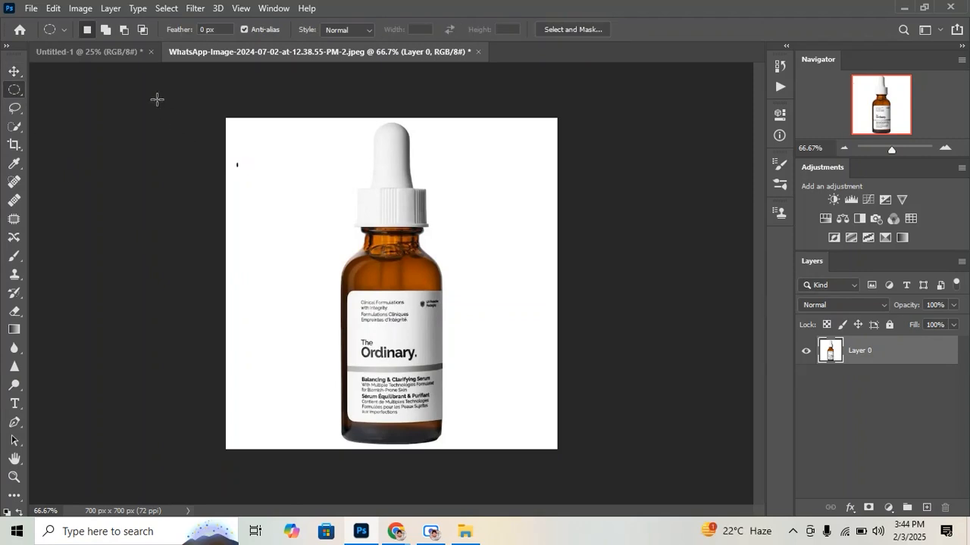
left_click(106, 30)
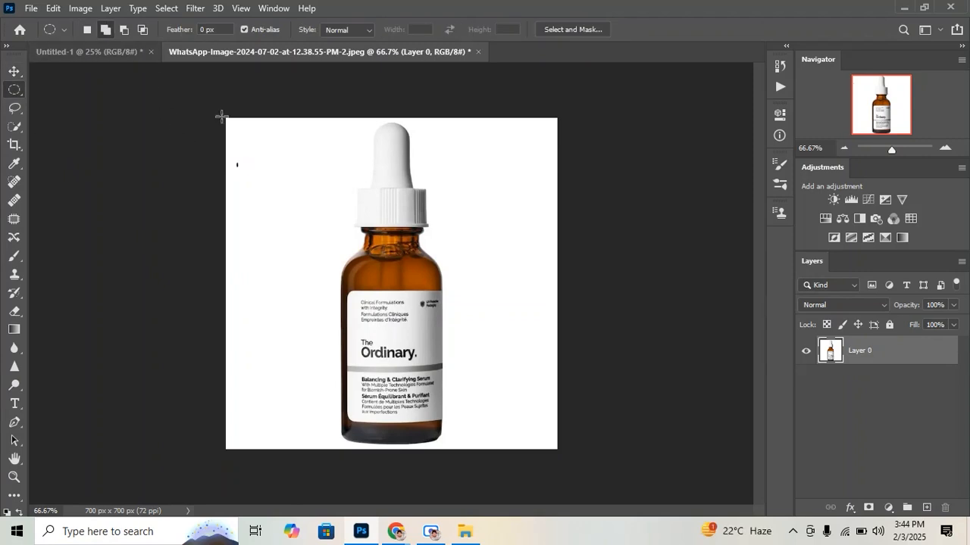
left_click(142, 32)
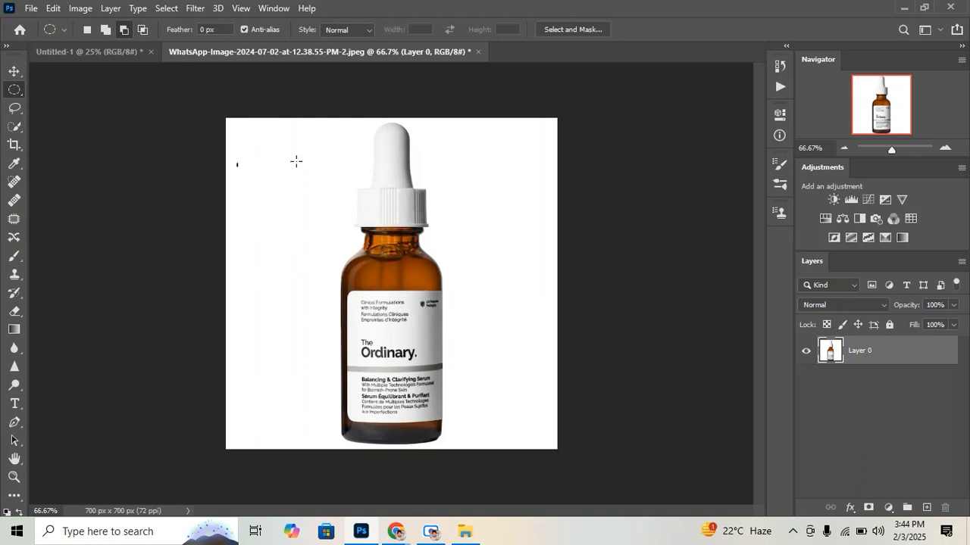
left_click(105, 30)
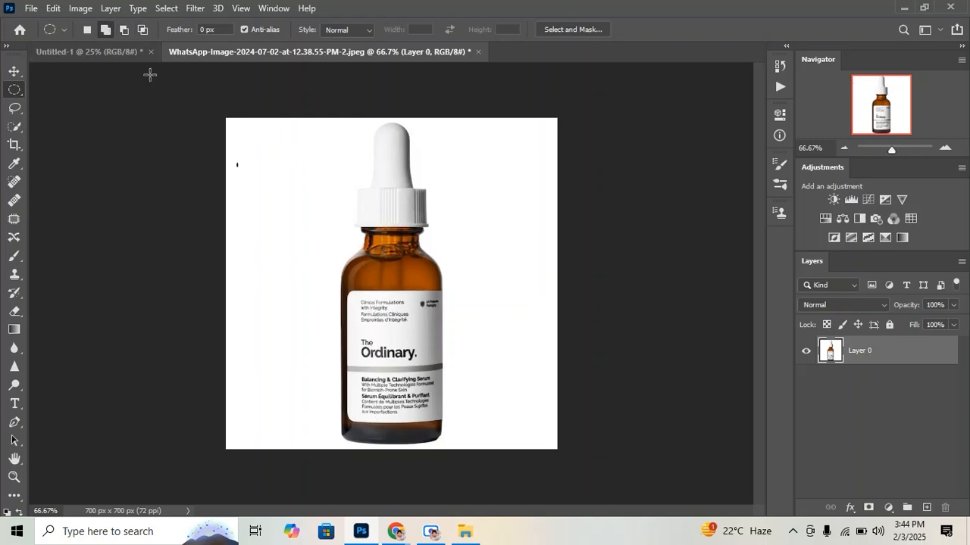
left_click(87, 30)
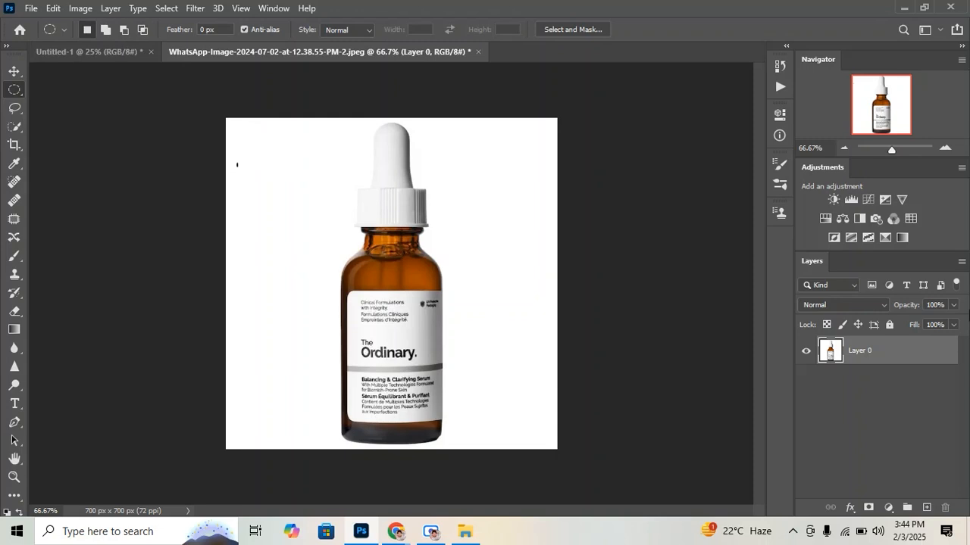
left_click(896, 152)
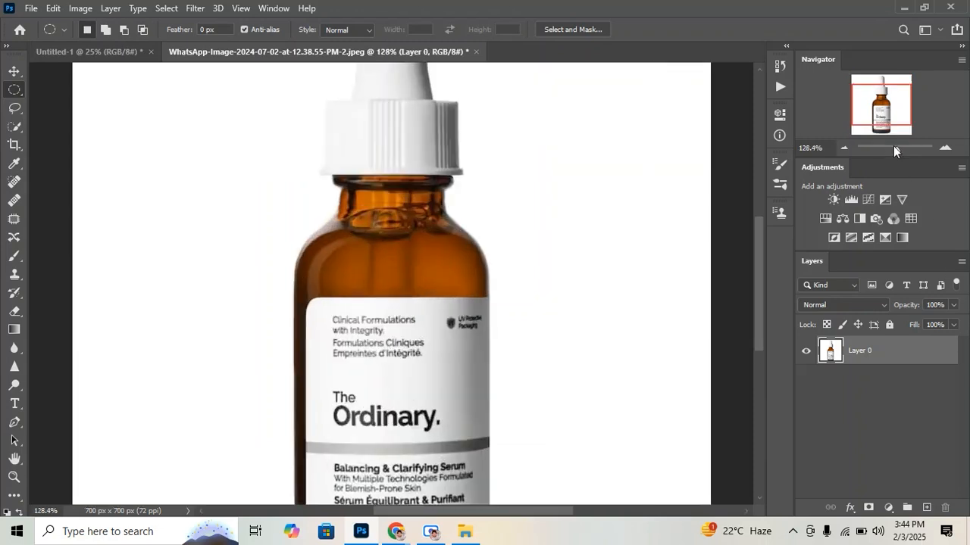
left_click_drag(891, 115, 862, 101)
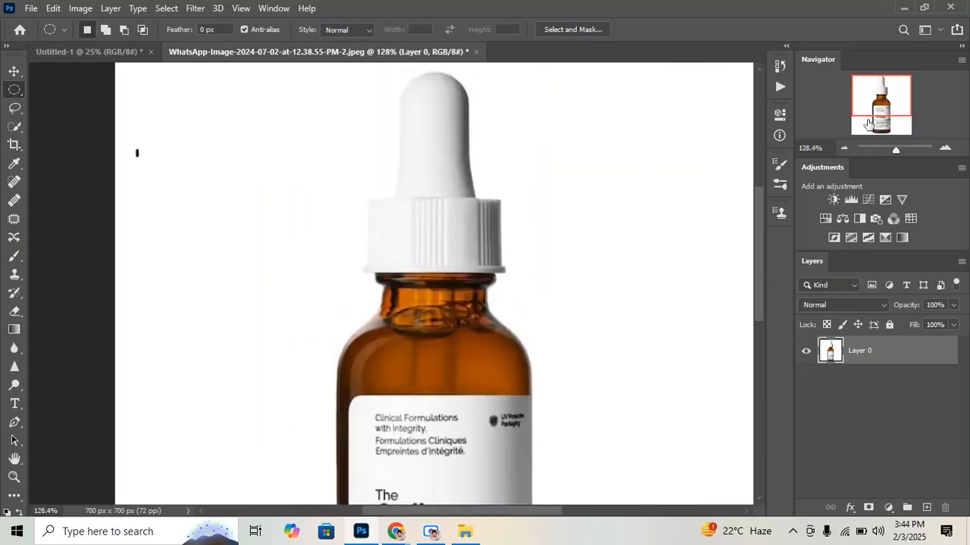
left_click_drag(895, 148, 892, 150)
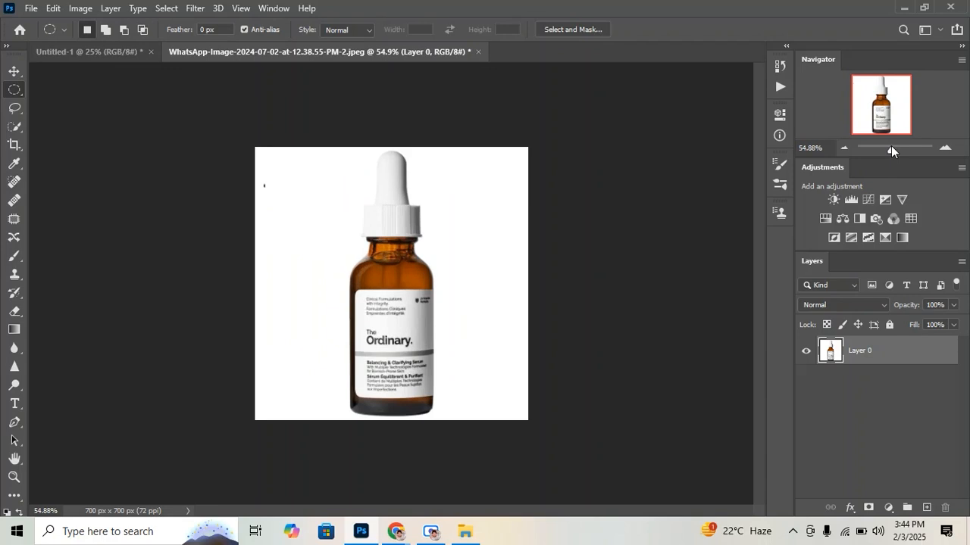
Fill the bottle image's Layer 0 with the black foreground color and switch to the Move tool
key("alt+BackSpace")
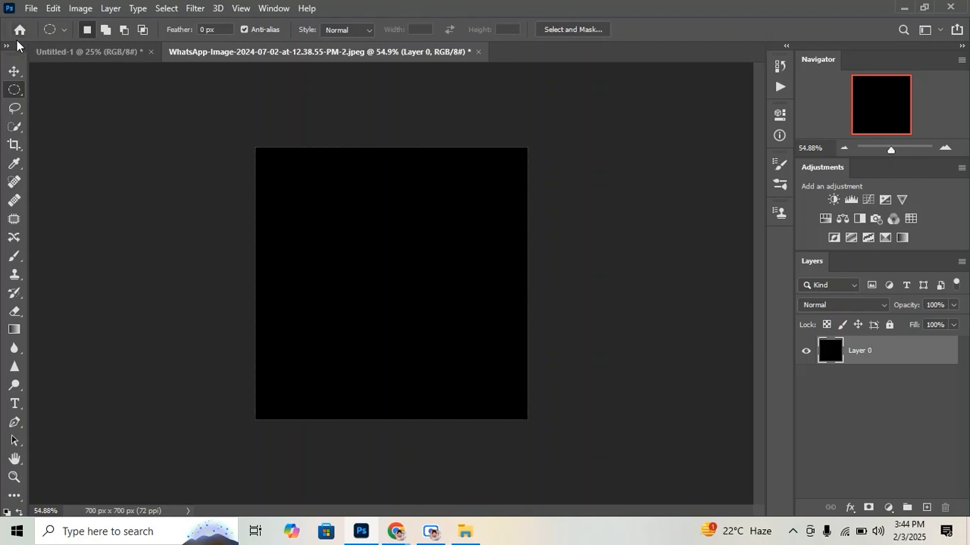
left_click(14, 70)
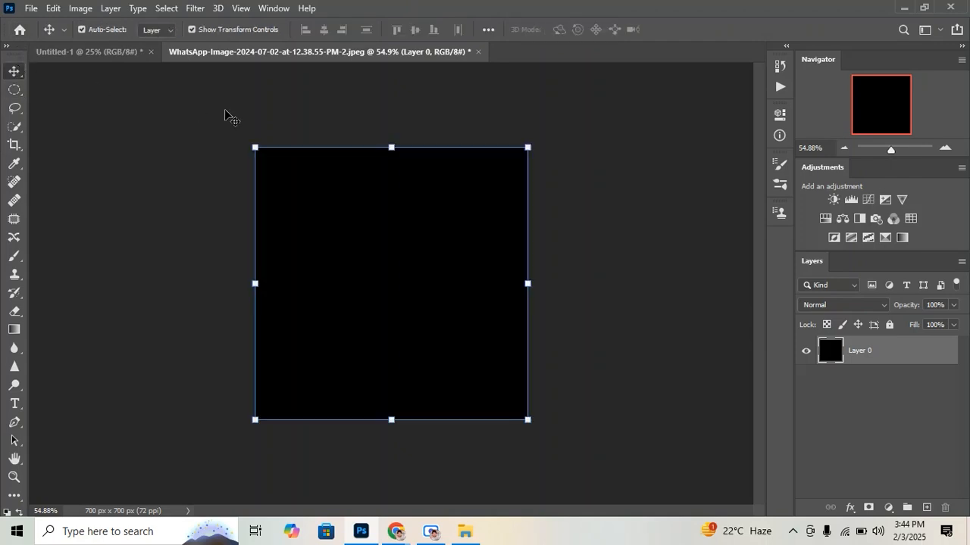
key("ctrl")
key("super")
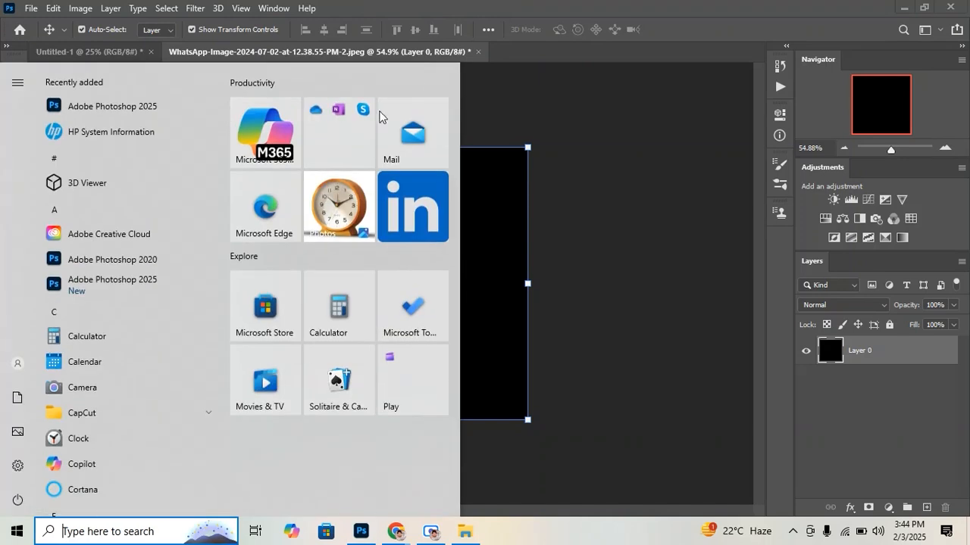
left_click(690, 102)
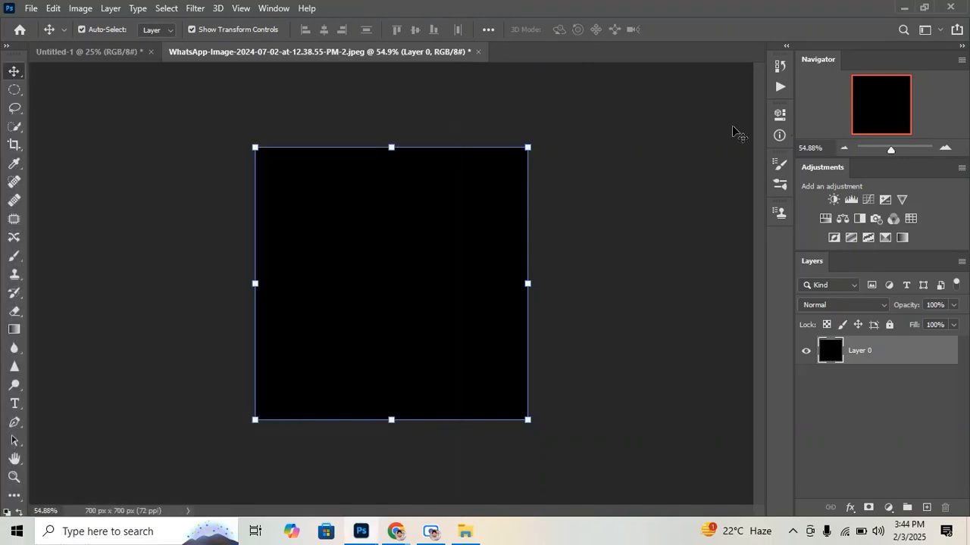
Revert the bottle image to its original opening snapshot in the document history
left_click(788, 68)
scroll(731, 121, "up", 10)
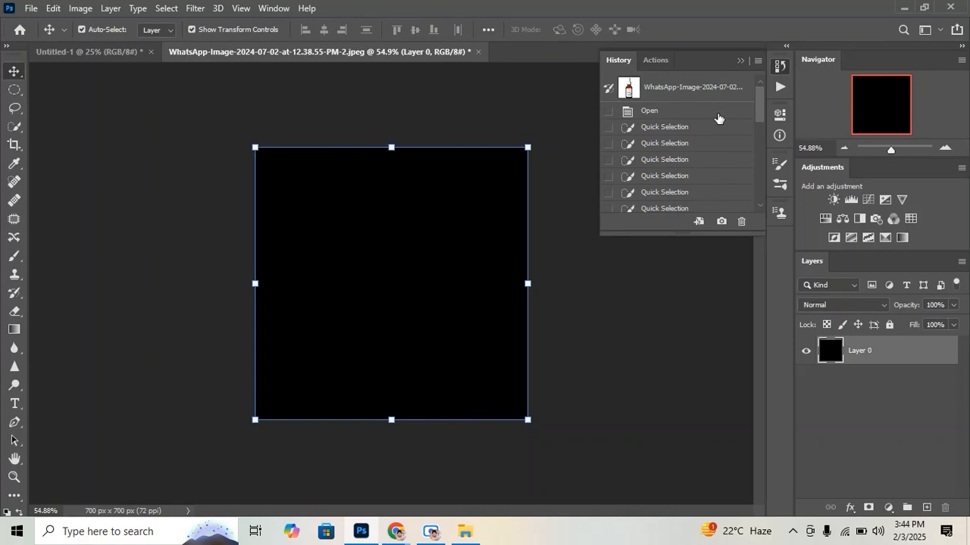
left_click(712, 87)
left_click(740, 60)
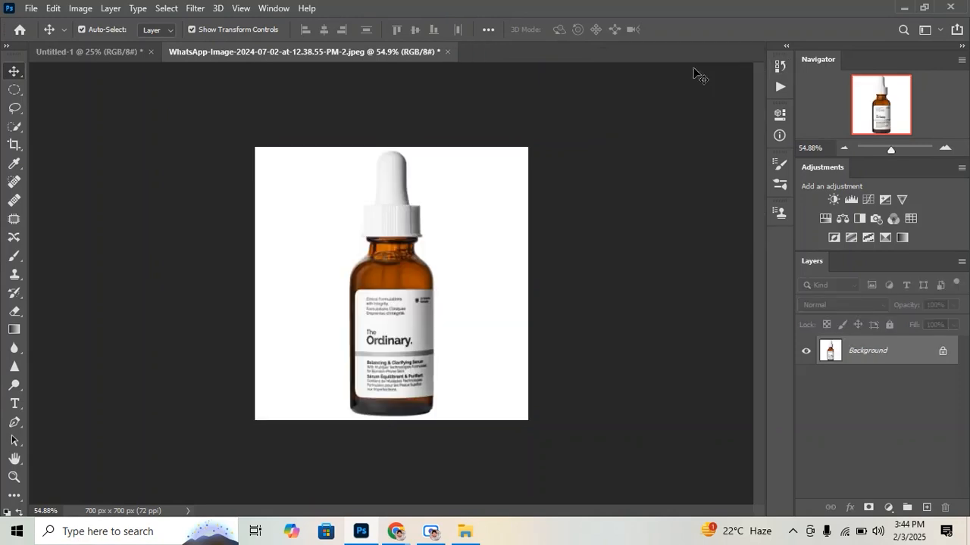
Create a new 2000 x 2000 pixel RGB document at 72 pixels/inch with a white background
left_click(34, 11)
left_click(46, 23)
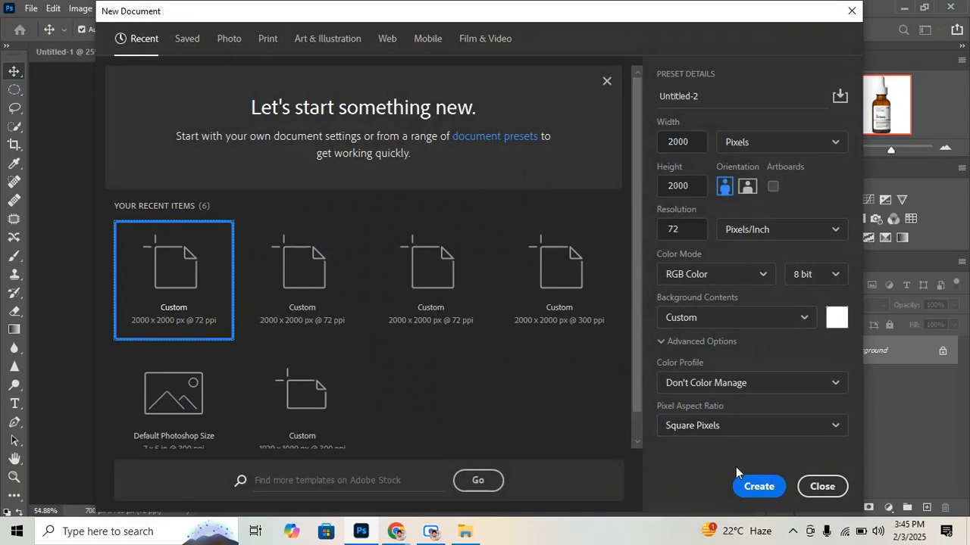
left_click(758, 486)
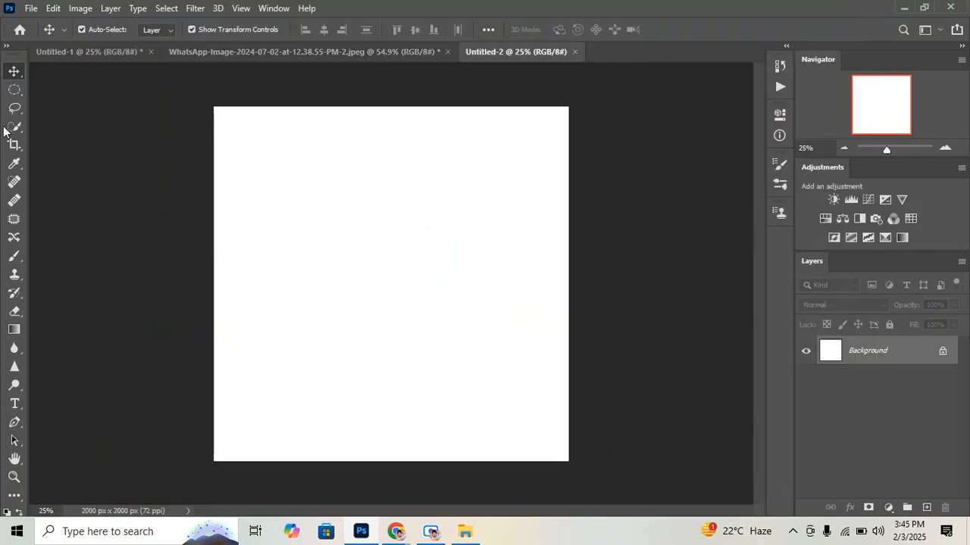
left_click(7, 47)
left_click(6, 47)
left_click(13, 128)
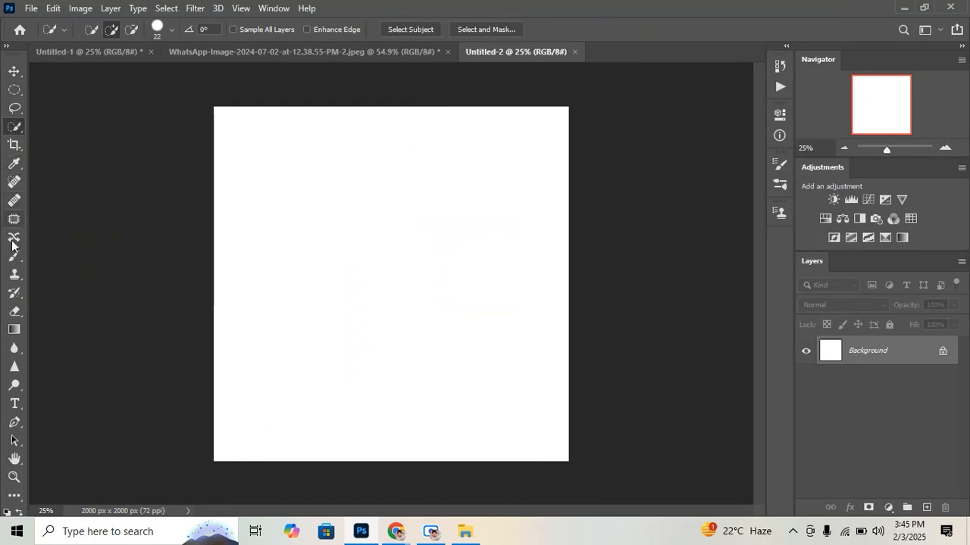
left_click(16, 312)
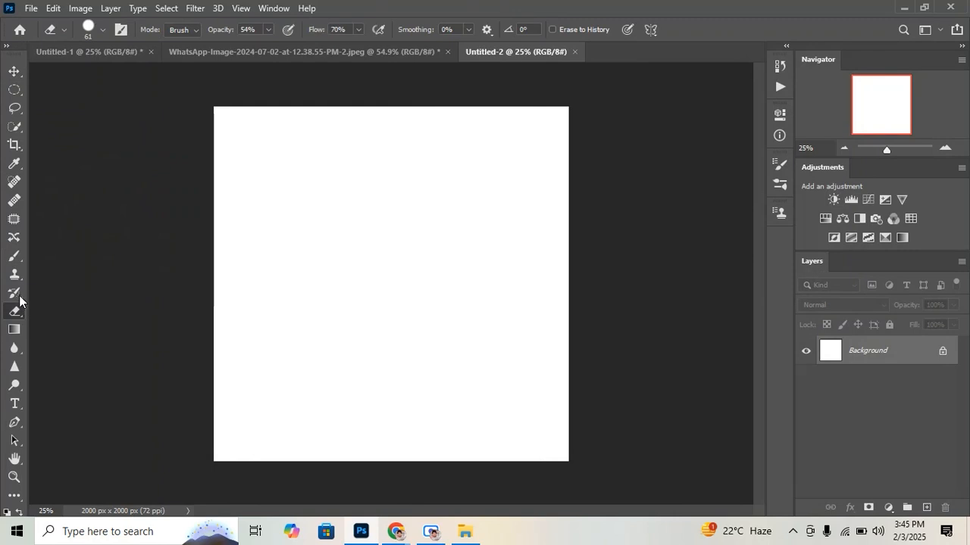
left_click(16, 256)
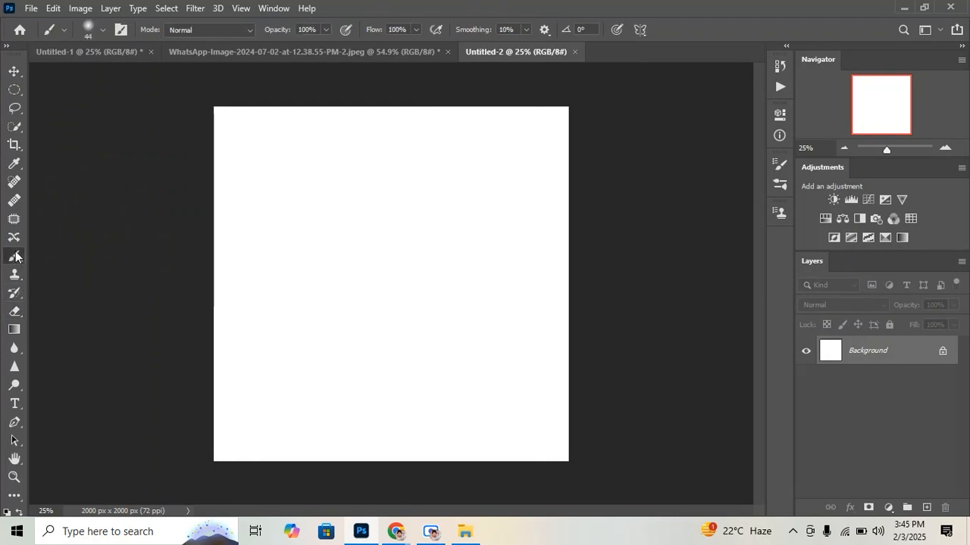
left_click(15, 330)
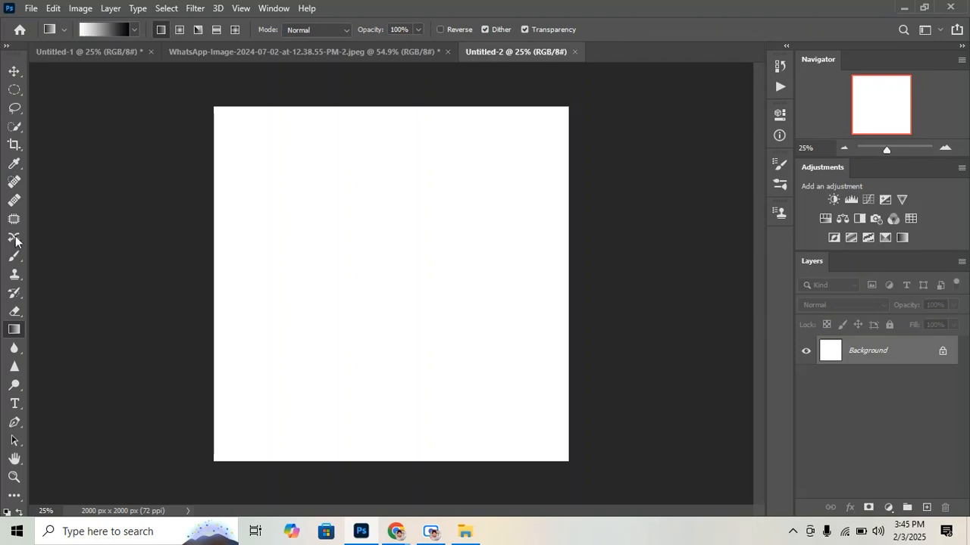
left_click(6, 46)
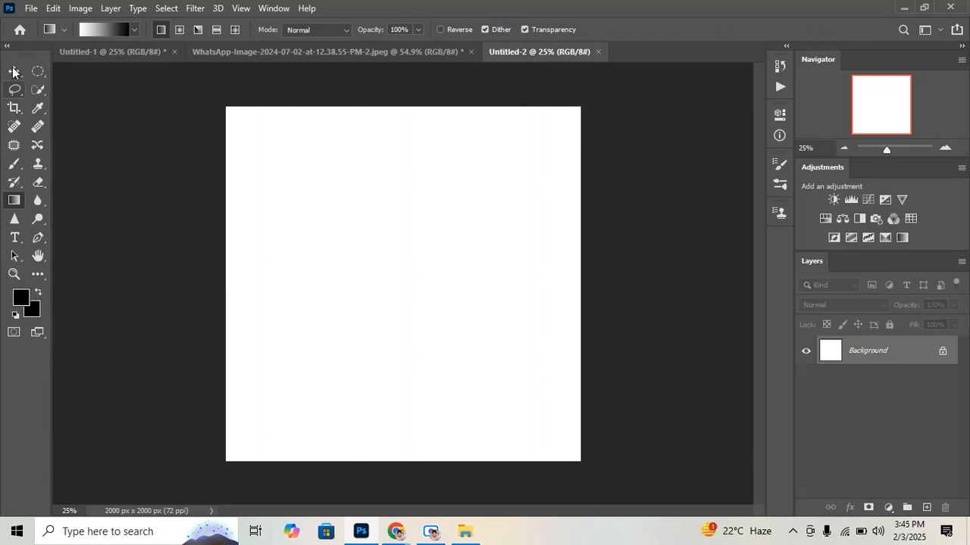
left_click(7, 47)
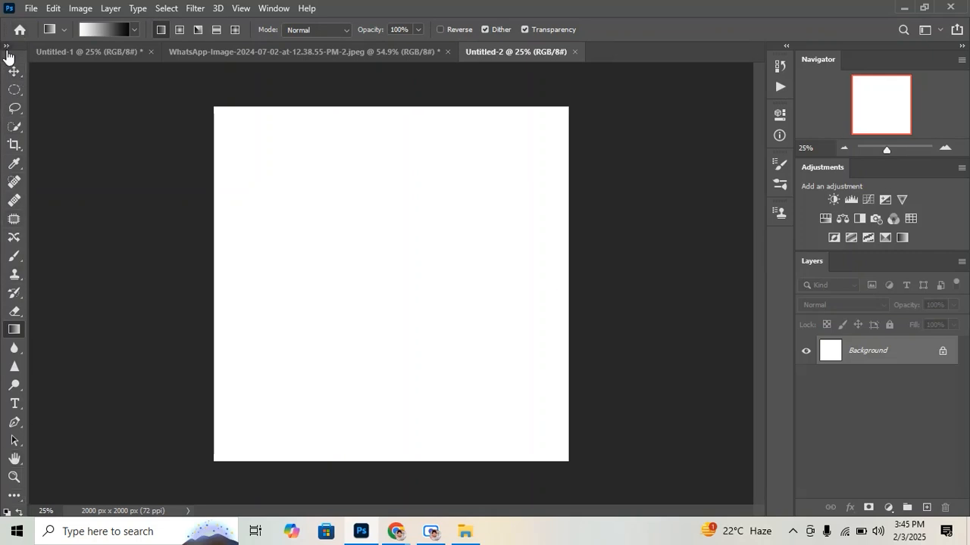
left_click(7, 47)
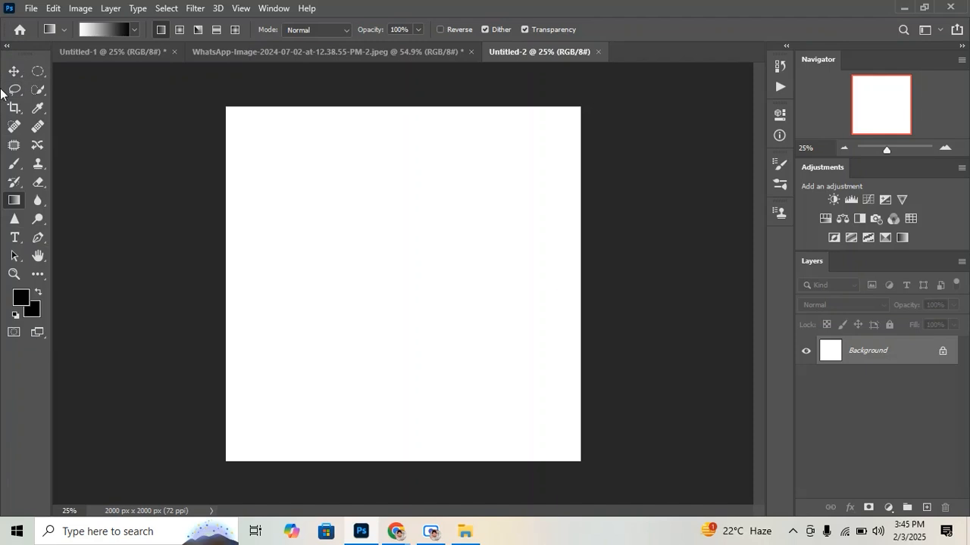
left_click(7, 48)
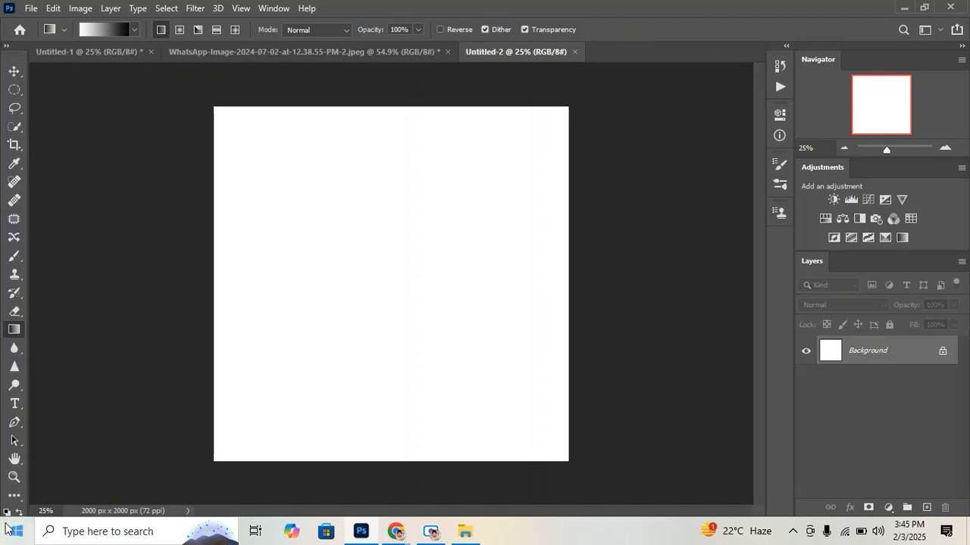
Reset the foreground and background colors to black and white and paint a black zigzag brush stroke on the upper-left part of the canvas
left_click(4, 49)
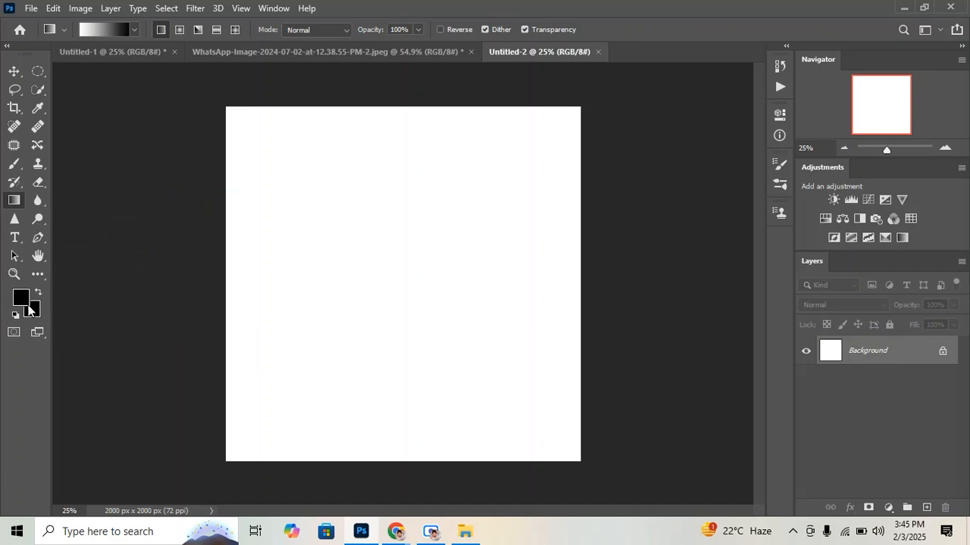
left_click(15, 315)
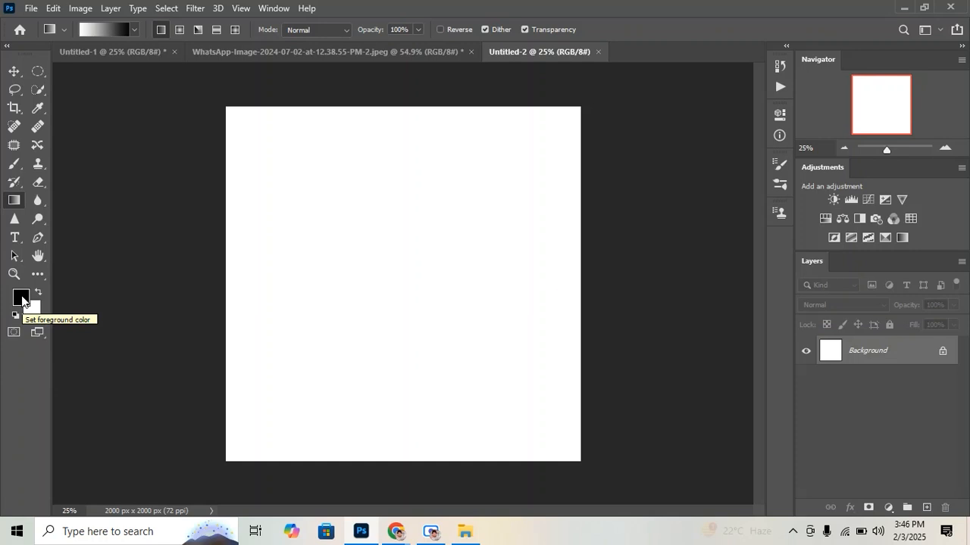
left_click(13, 164)
mouse_move(318, 141)
left_mouse_down()
mouse_move(351, 149)
mouse_move(355, 215)
mouse_move(372, 232)
mouse_move(365, 313)
left_mouse_up()
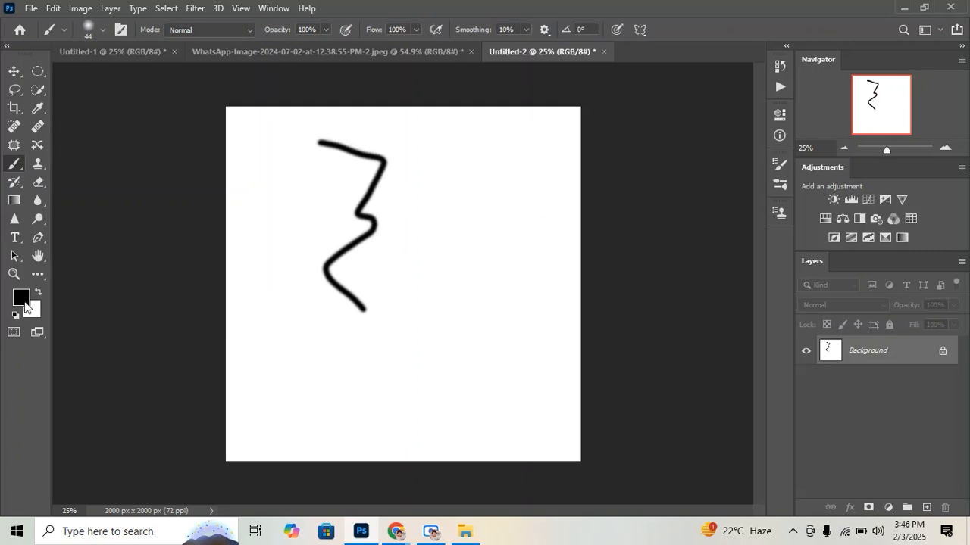
Set the foreground color to red f20000 and paint a second wavy brush stroke to the right of the black one
left_click(25, 303)
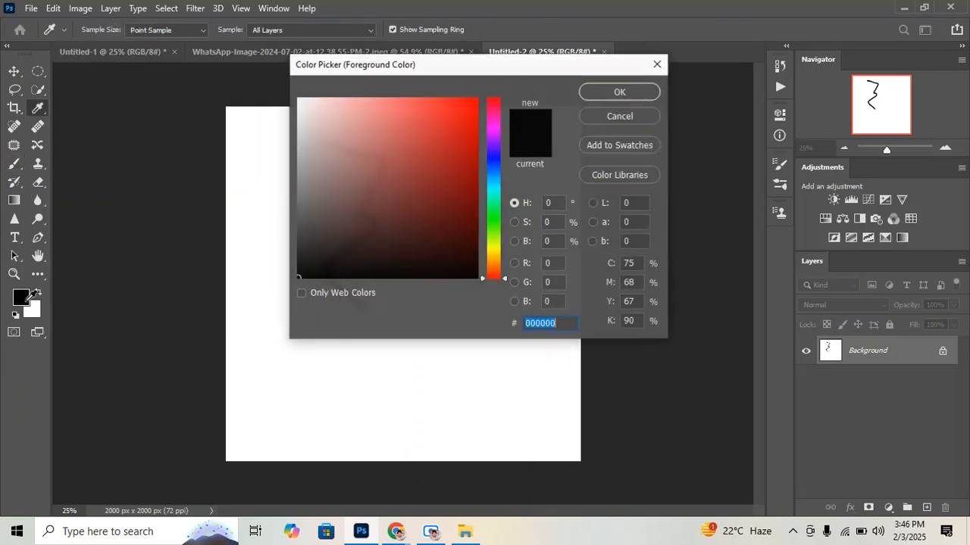
left_click(477, 99)
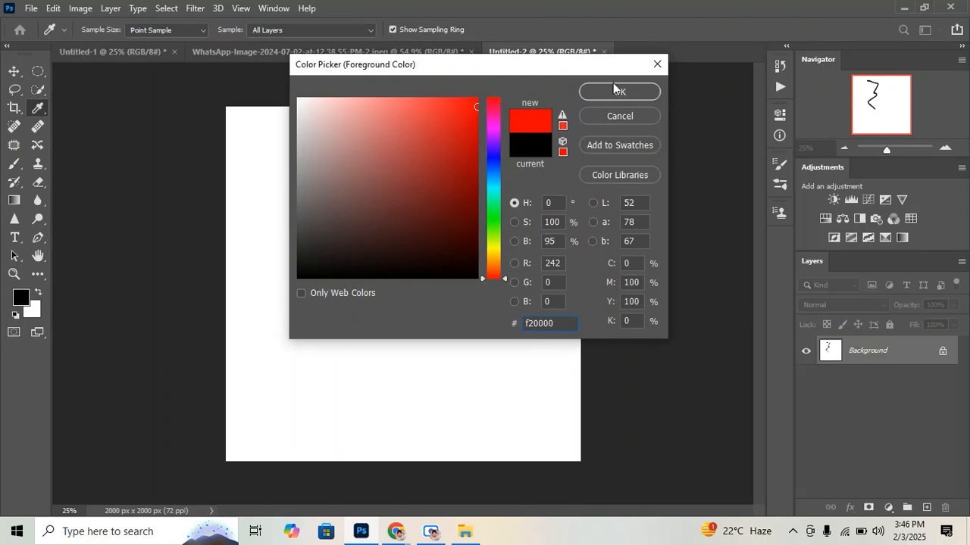
left_click(620, 92)
key("b")
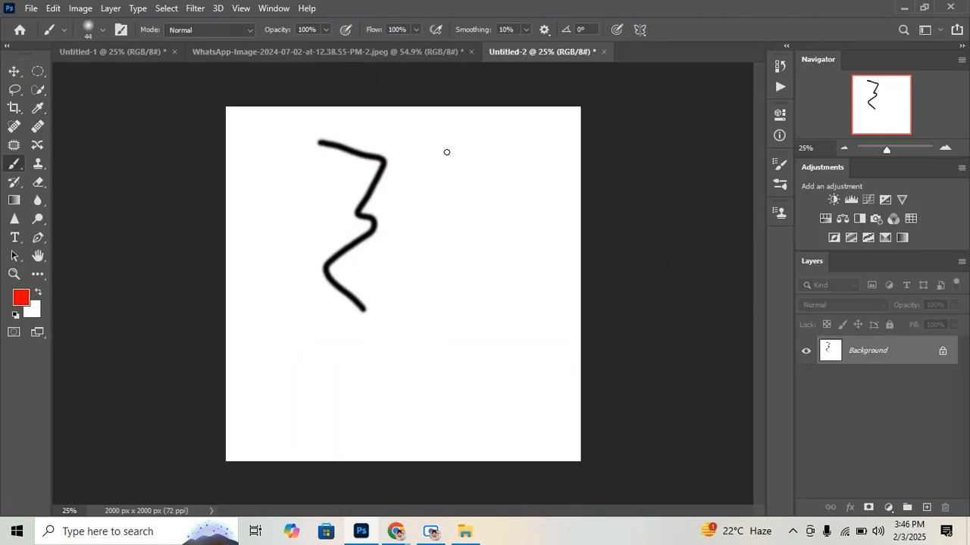
mouse_move(447, 152)
left_mouse_down()
mouse_move(450, 178)
mouse_move(437, 200)
mouse_move(459, 224)
mouse_move(441, 257)
mouse_move(466, 292)
mouse_move(461, 318)
left_mouse_up()
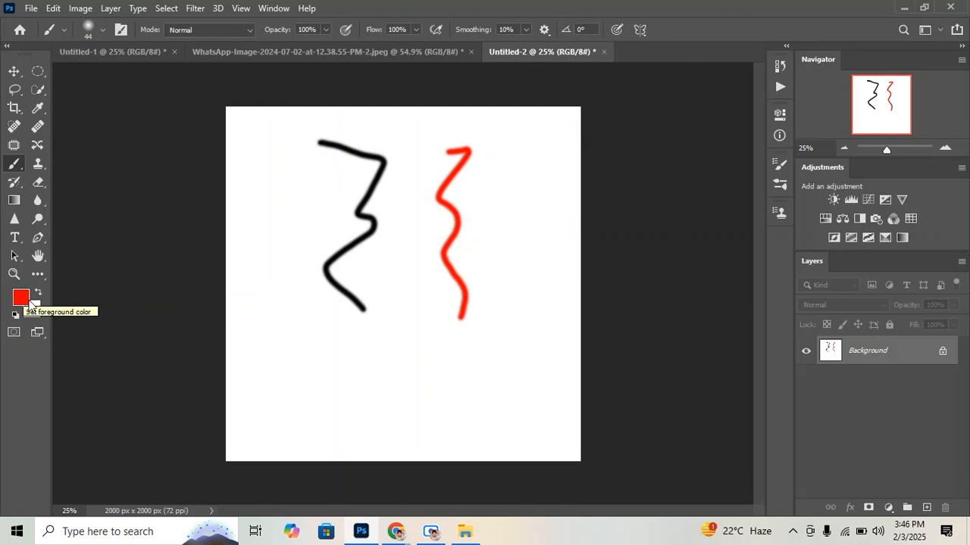
Try dark, muted and pale shades of red as the foreground color
left_click(28, 301)
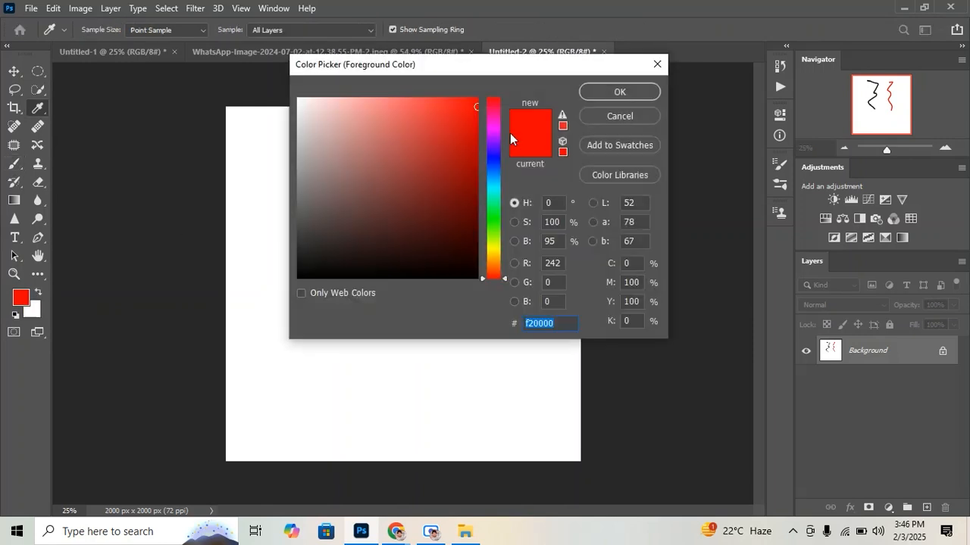
left_click(464, 174)
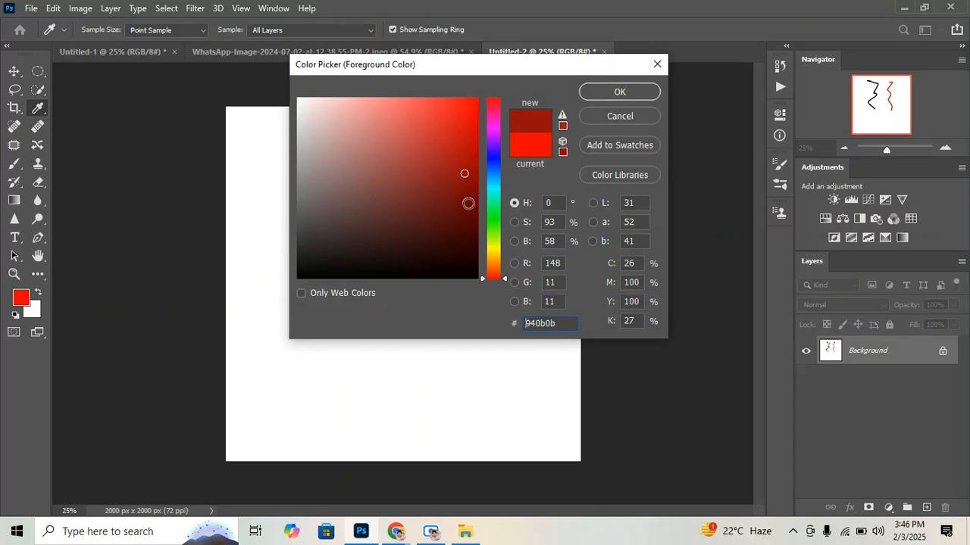
left_click(470, 212)
left_click(471, 224)
left_click(342, 221)
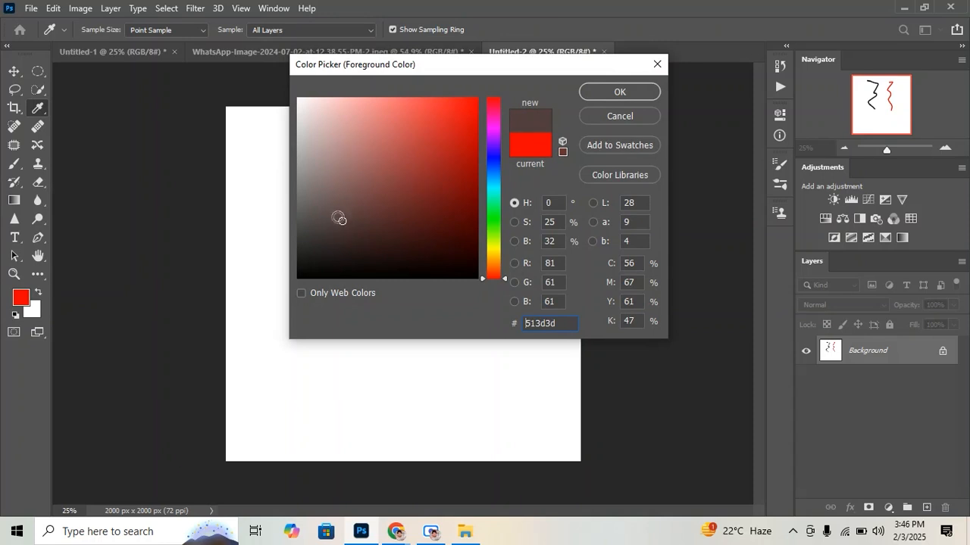
left_click(343, 163)
left_click(434, 147)
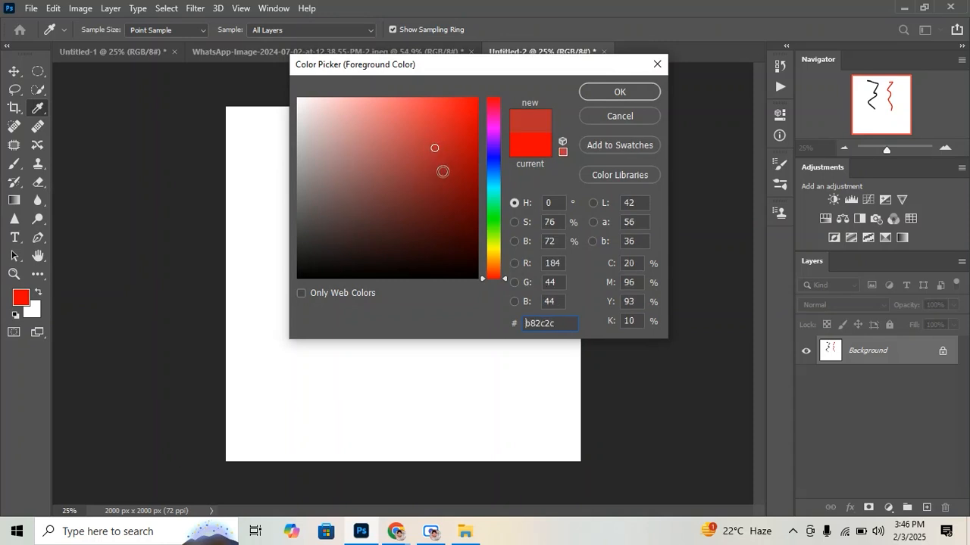
left_click(448, 183)
left_click(473, 157)
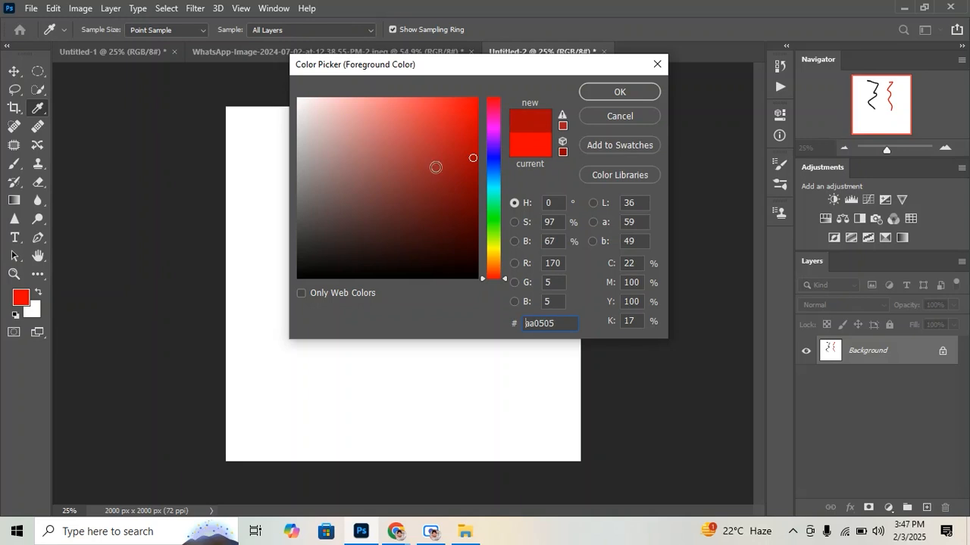
left_click(308, 102)
left_click(321, 139)
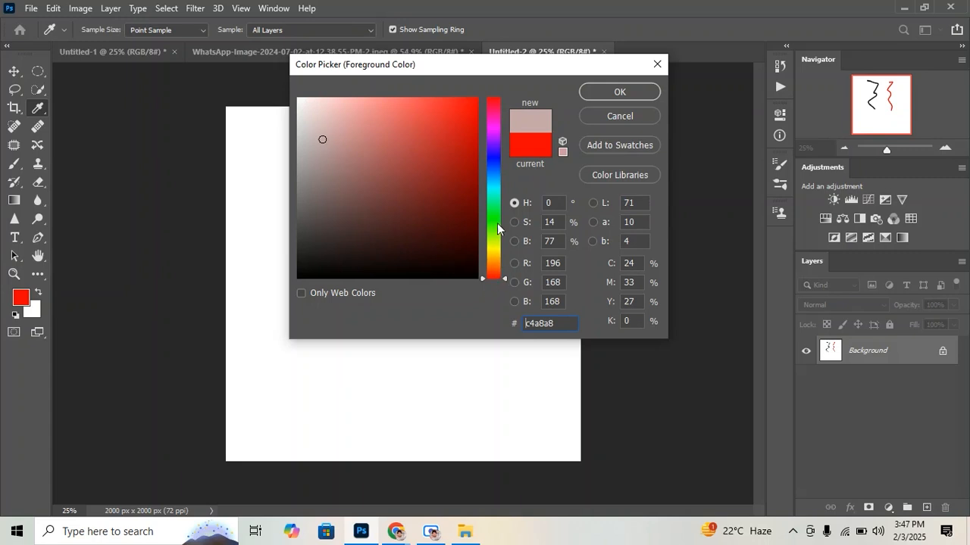
Try blue, red and green hues for the foreground color and discard the color change
left_click(491, 164)
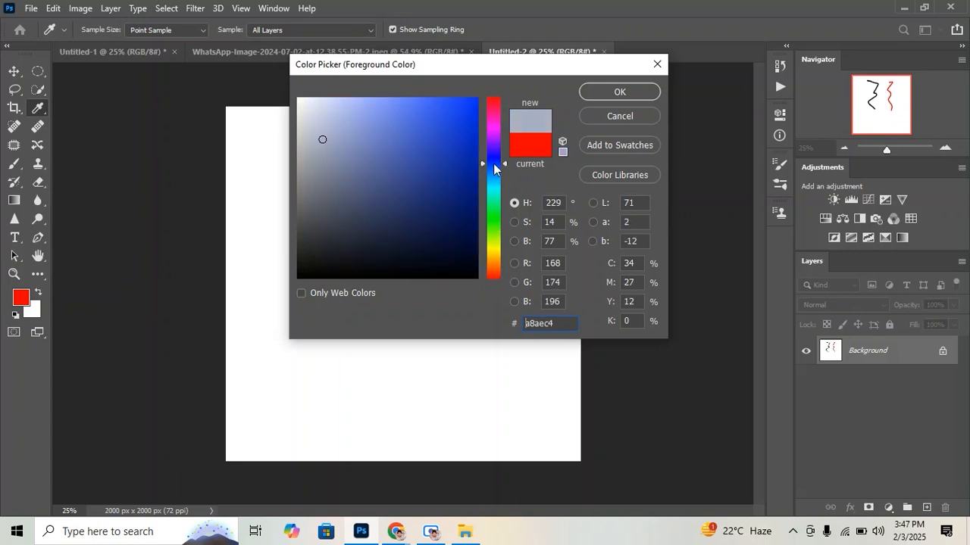
left_click_drag(493, 162, 495, 102)
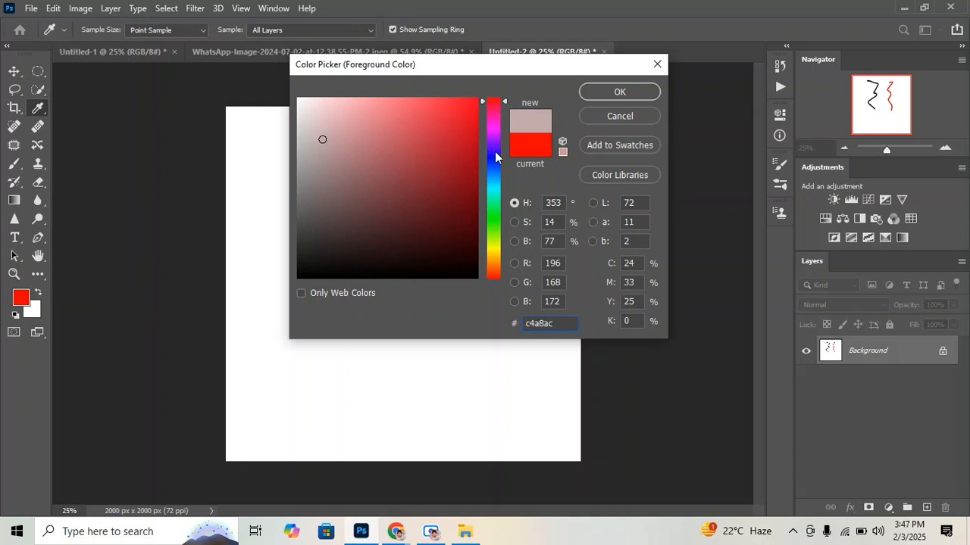
left_click(494, 221)
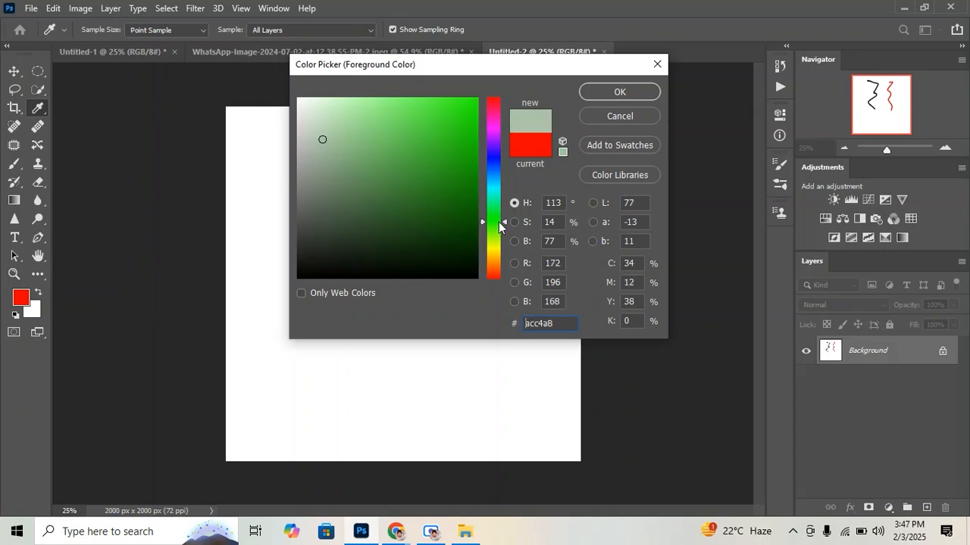
left_click_drag(498, 222, 500, 102)
left_click_drag(504, 142, 496, 181)
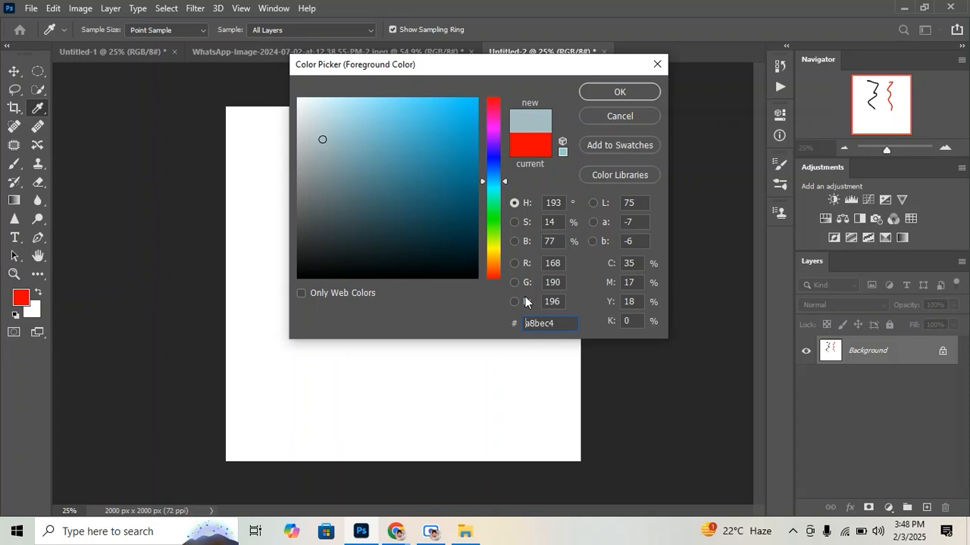
left_click(636, 115)
Undo the black and red brush strokes in the Untitled-2 document
left_click(423, 57)
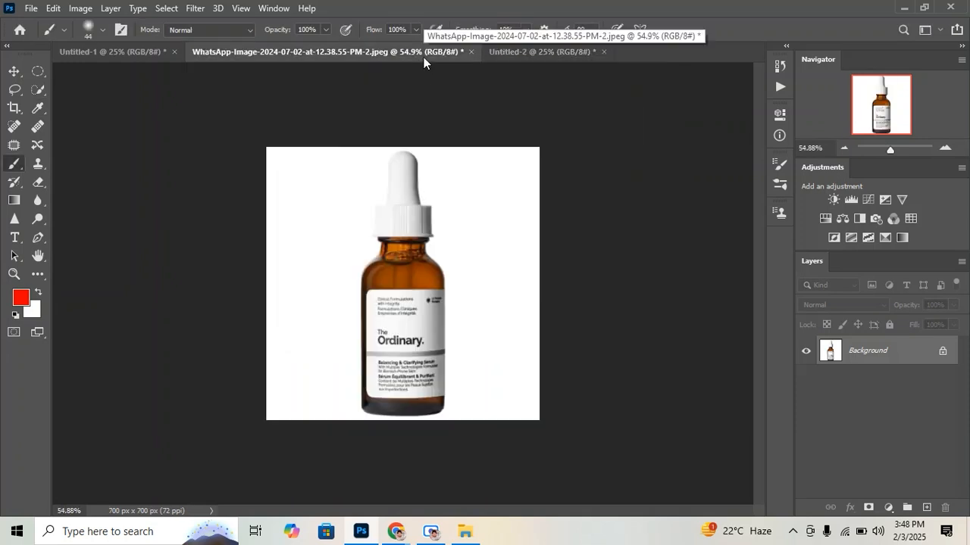
left_click(571, 47)
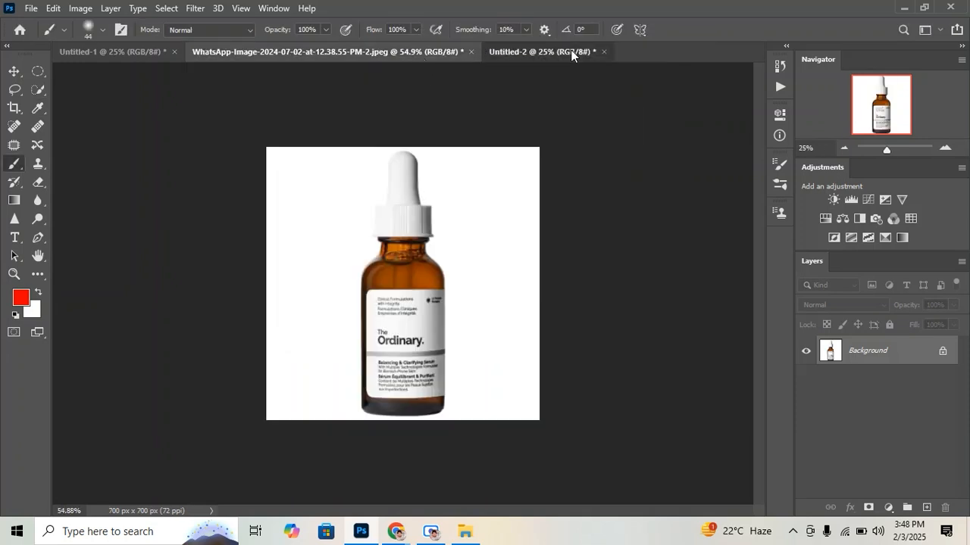
key("ctrl+z")
key("ctrl+z")
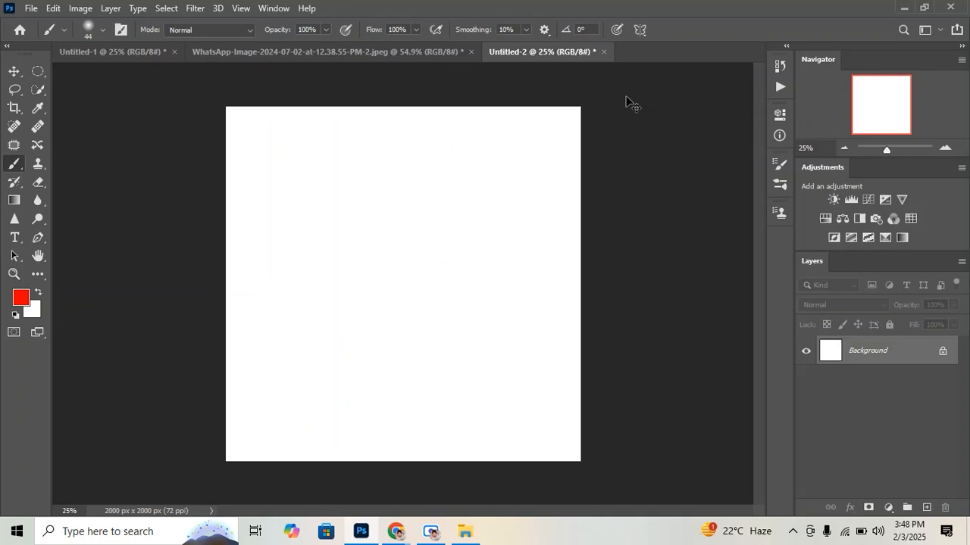
Draw a rectangular selection near the canvas's upper-left corner and fill it with the red foreground color
left_click(38, 72)
left_click(71, 71)
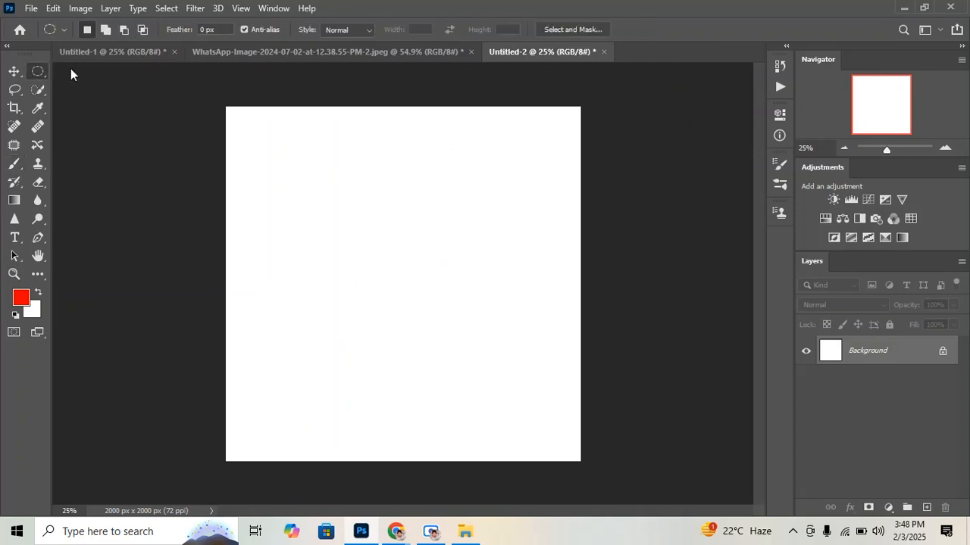
left_click_drag(258, 129, 361, 202)
key("alt+BackSpace")
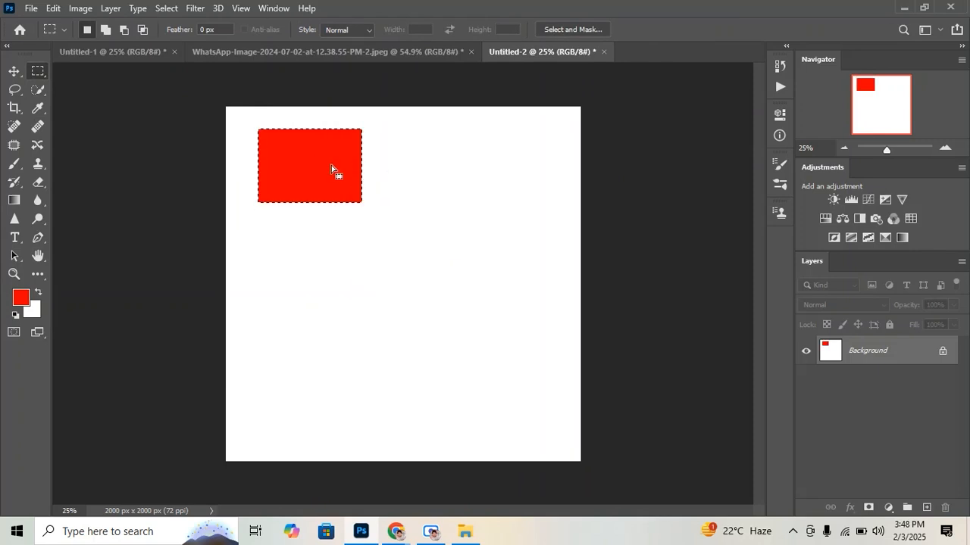
Move the selection outline just below the red rectangle, fill it with a dark green foreground color and deselect it
left_click_drag(331, 165, 333, 266)
left_click(20, 299)
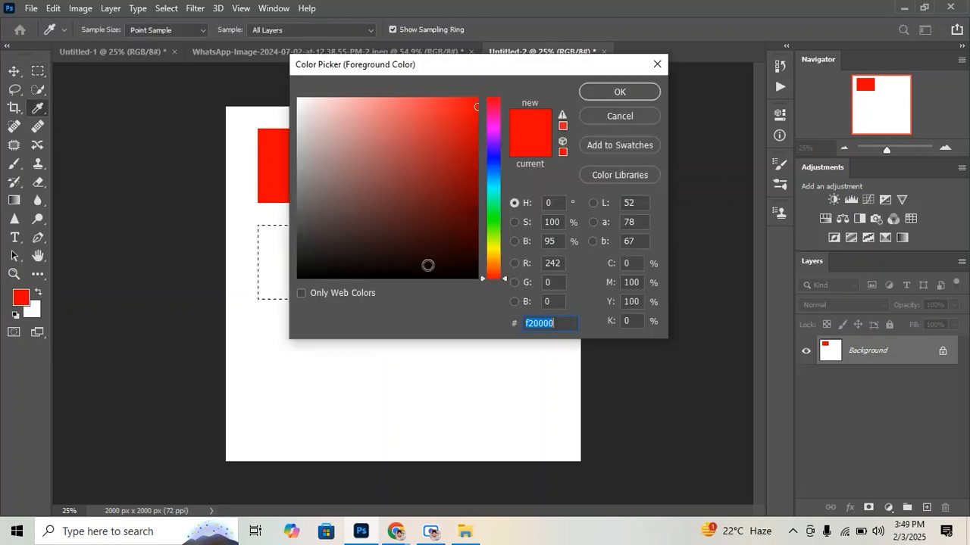
left_click(476, 171)
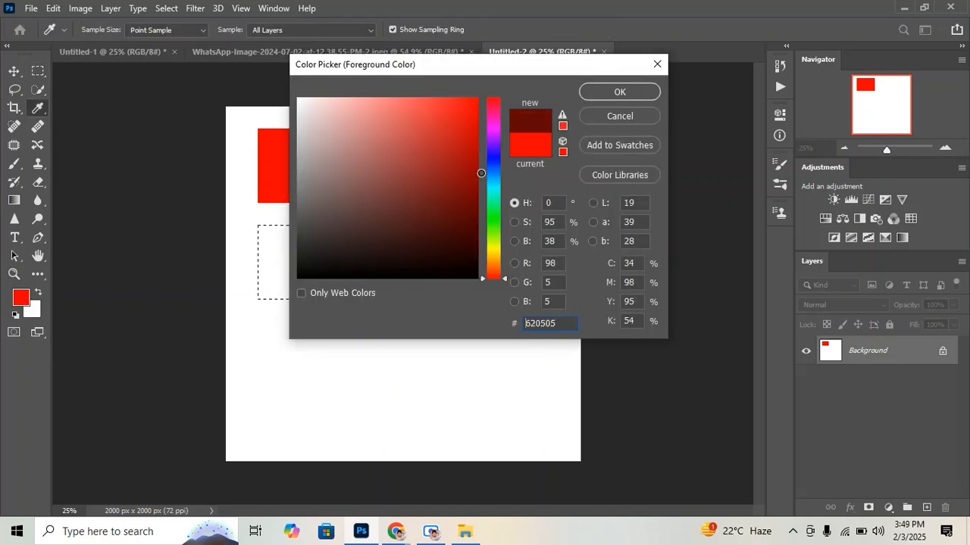
left_click(493, 211)
left_click(616, 92)
key("alt+BackSpace")
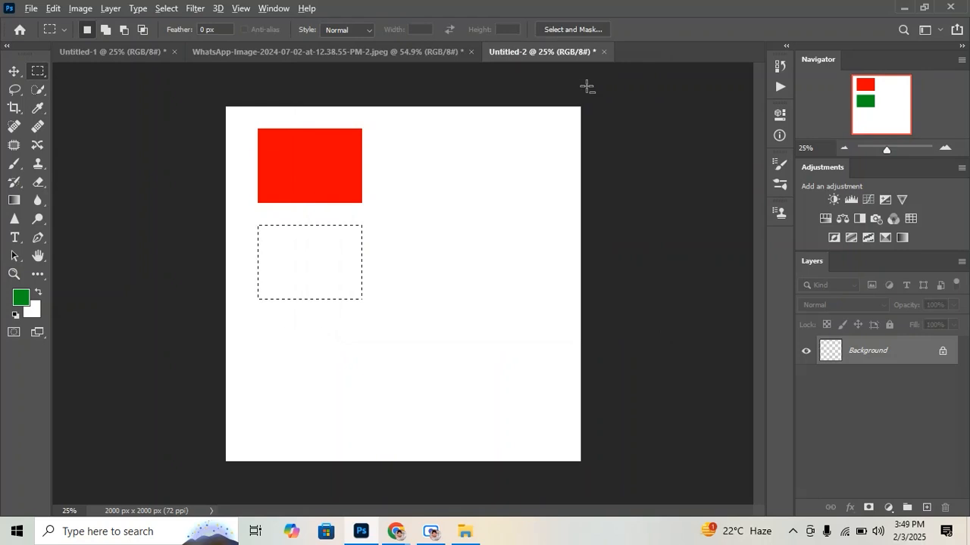
left_click(281, 369)
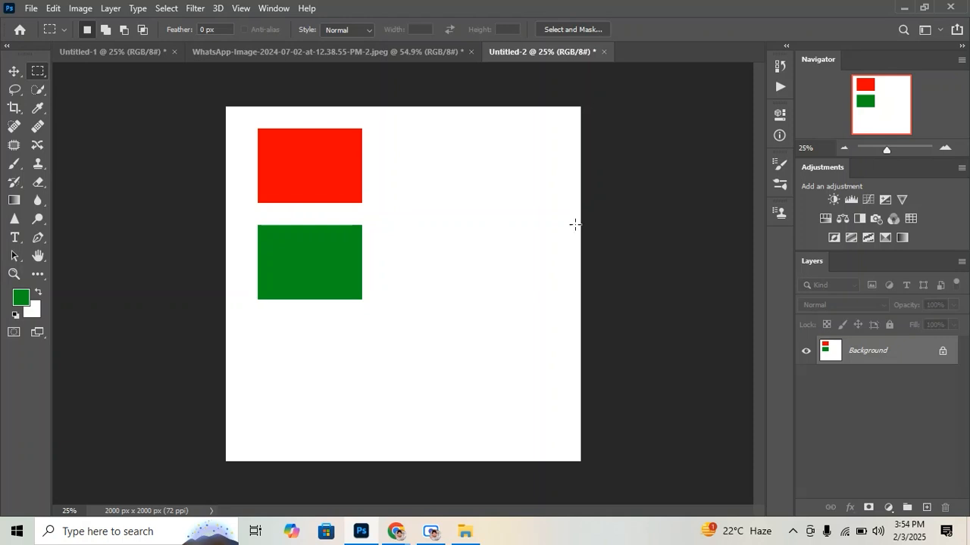
left_click(904, 8)
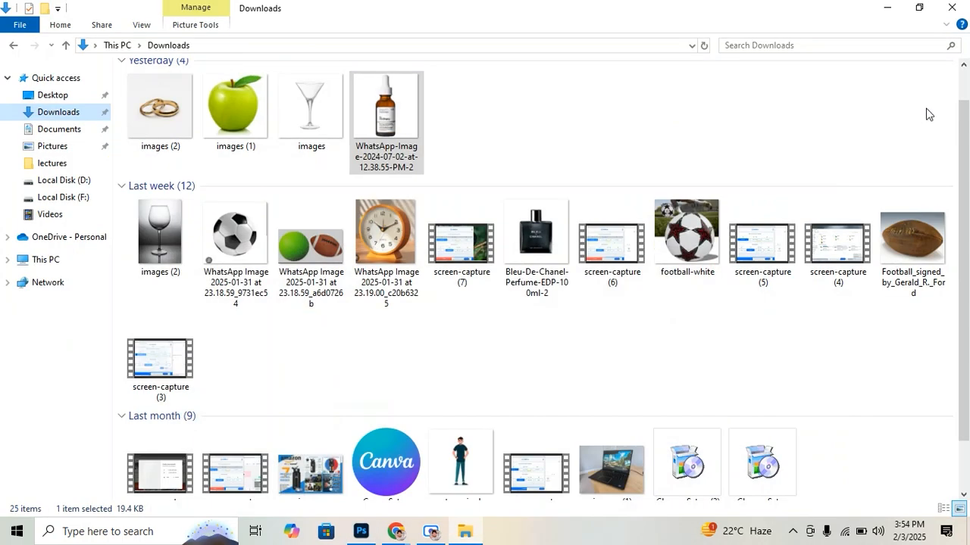
left_click(887, 7)
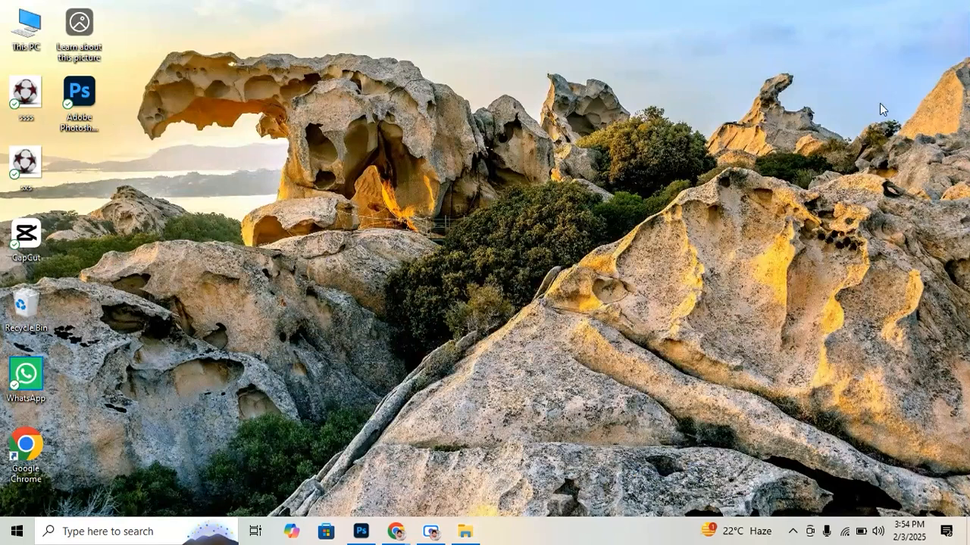
right_click(671, 78)
left_click(682, 114)
right_click(689, 135)
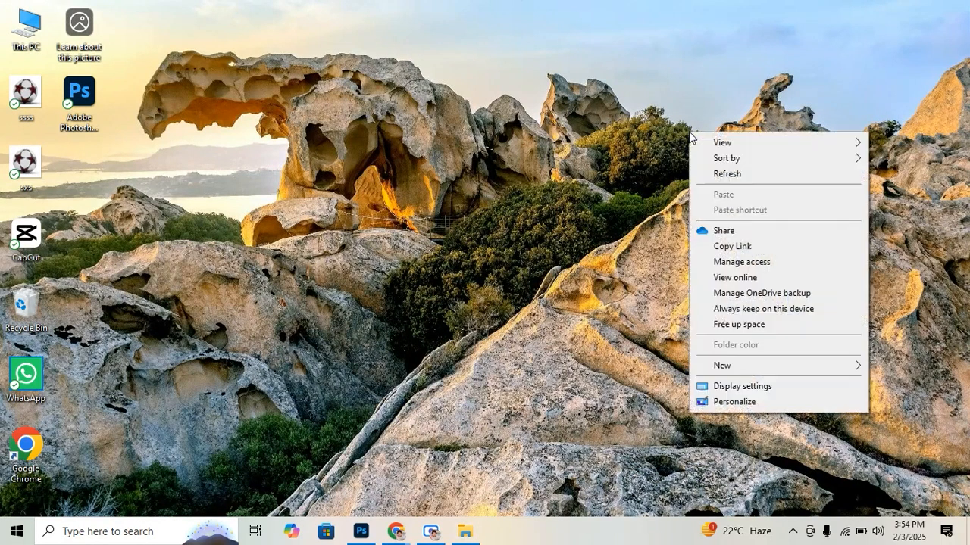
left_click(716, 174)
right_click(715, 176)
left_click(735, 219)
right_click(736, 223)
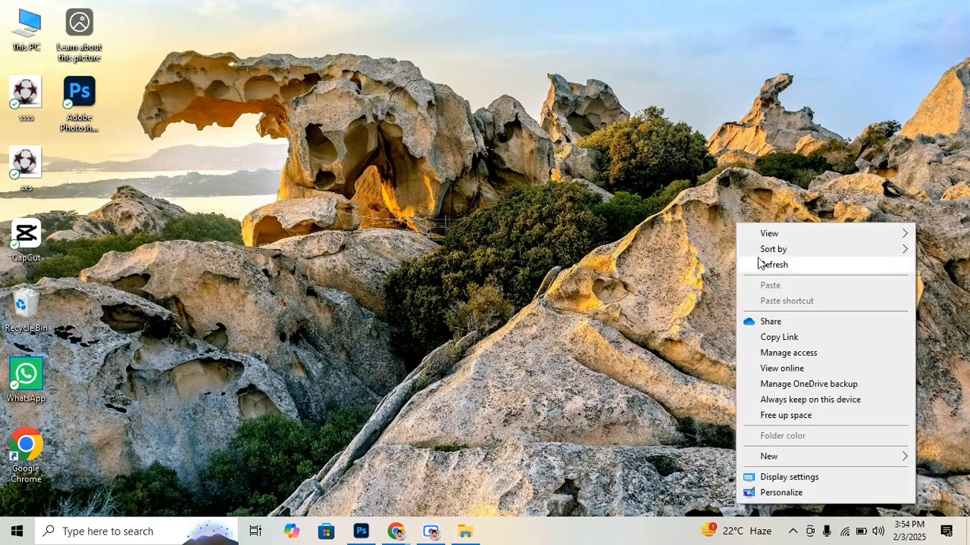
left_click(760, 263)
right_click(566, 223)
left_click(600, 269)
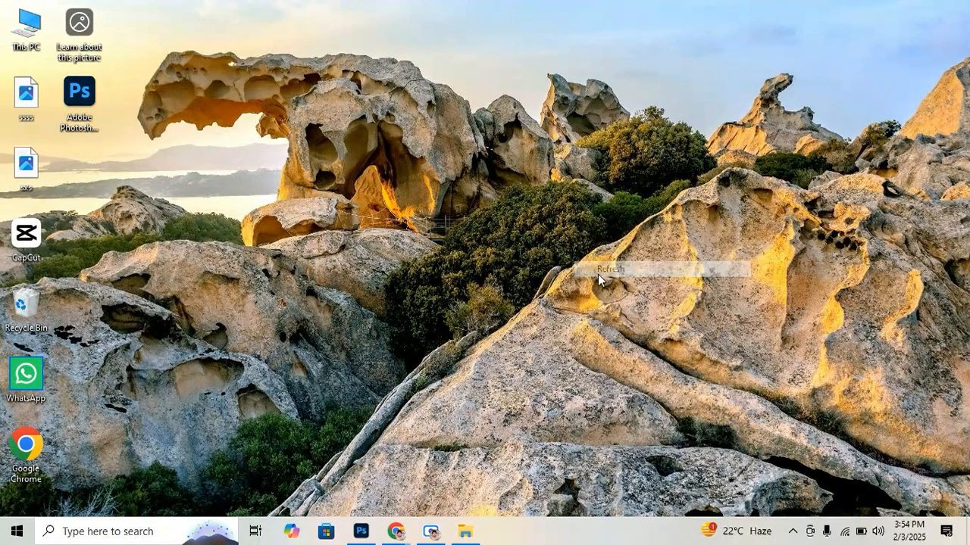
right_click(597, 232)
left_click(627, 280)
right_click(629, 285)
left_click(668, 279)
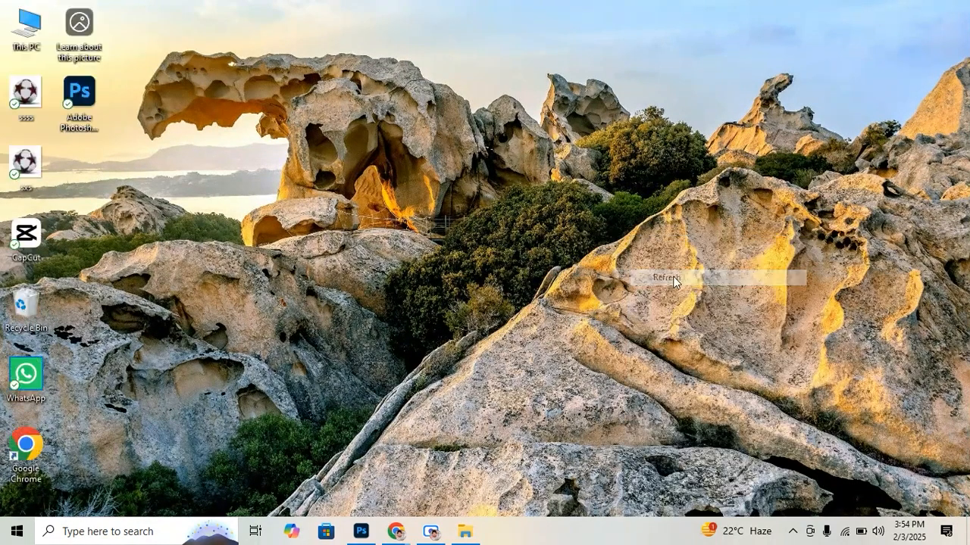
right_click(622, 162)
left_click(653, 203)
right_click(643, 201)
left_click(667, 244)
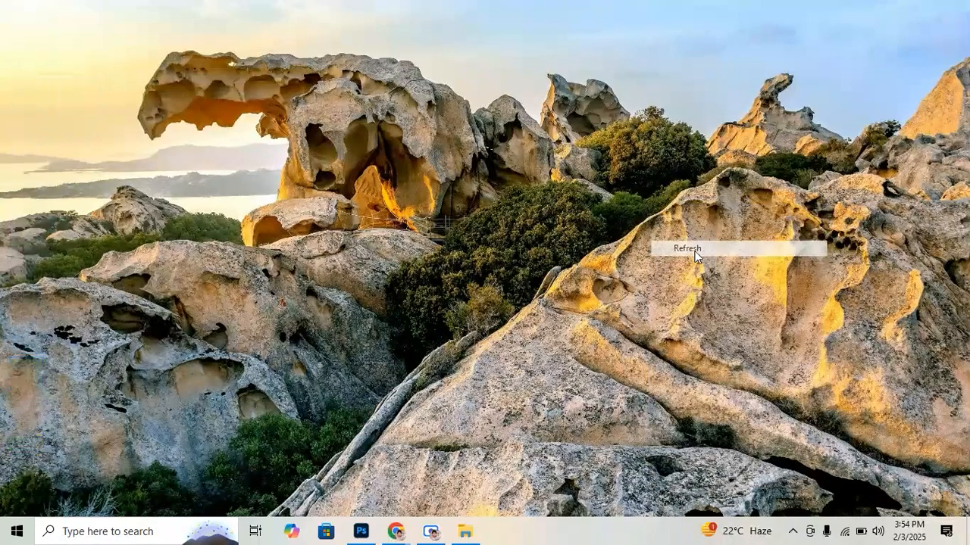
left_click(362, 530)
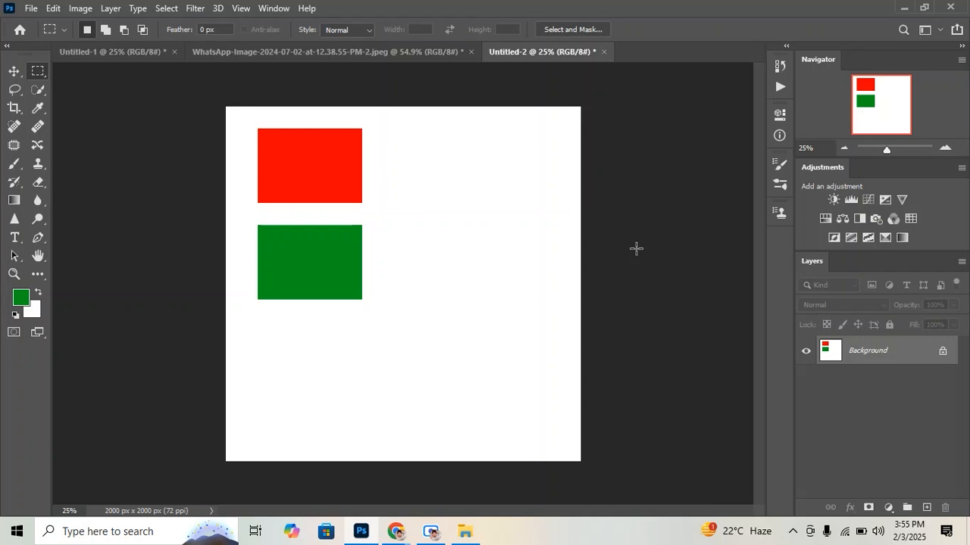
left_click(905, 8)
right_click(590, 158)
left_click(612, 202)
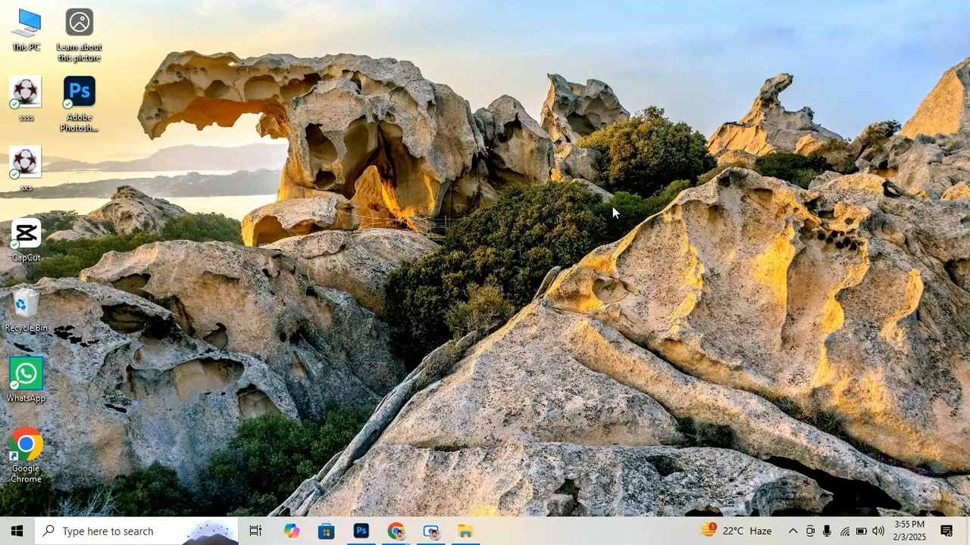
right_click(612, 208)
left_click(648, 246)
right_click(653, 237)
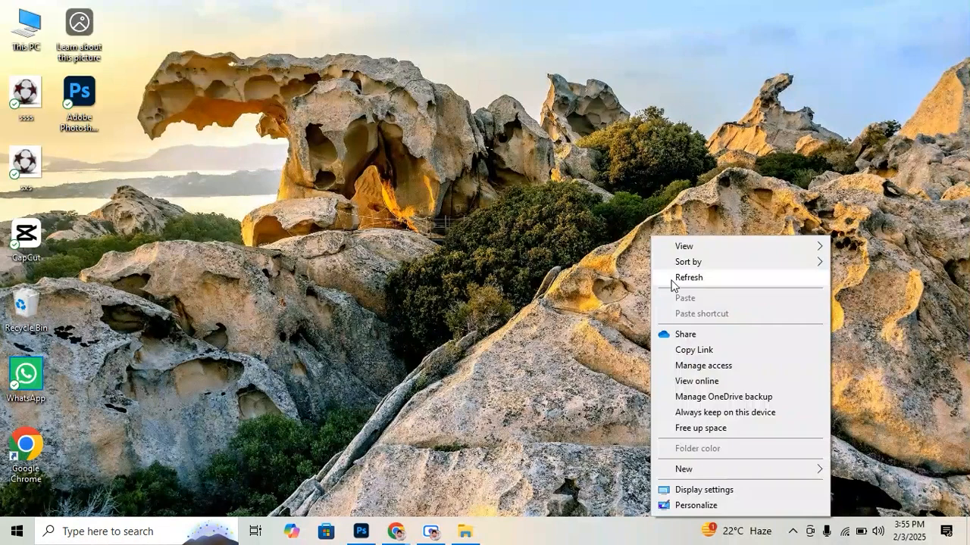
left_click(671, 280)
mouse_move(351, 533)
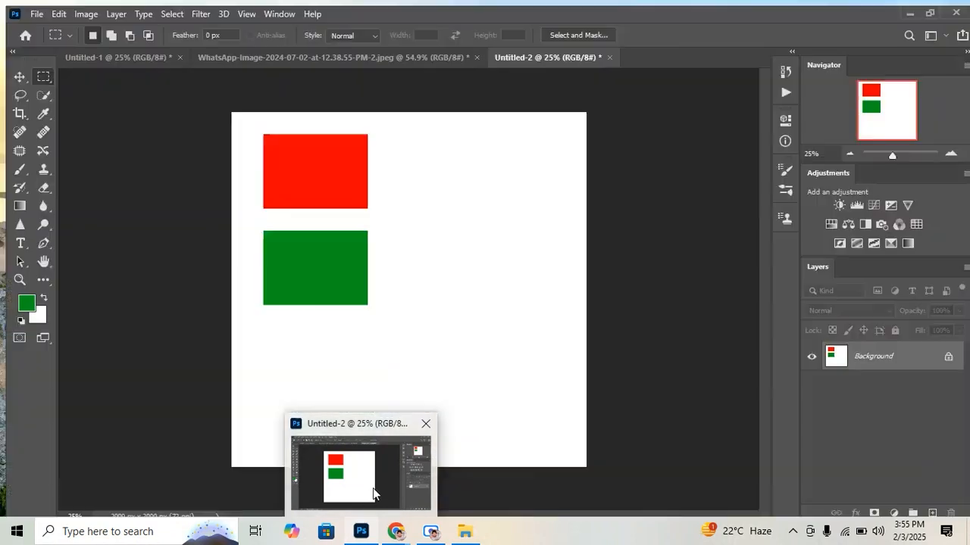
left_click(373, 488)
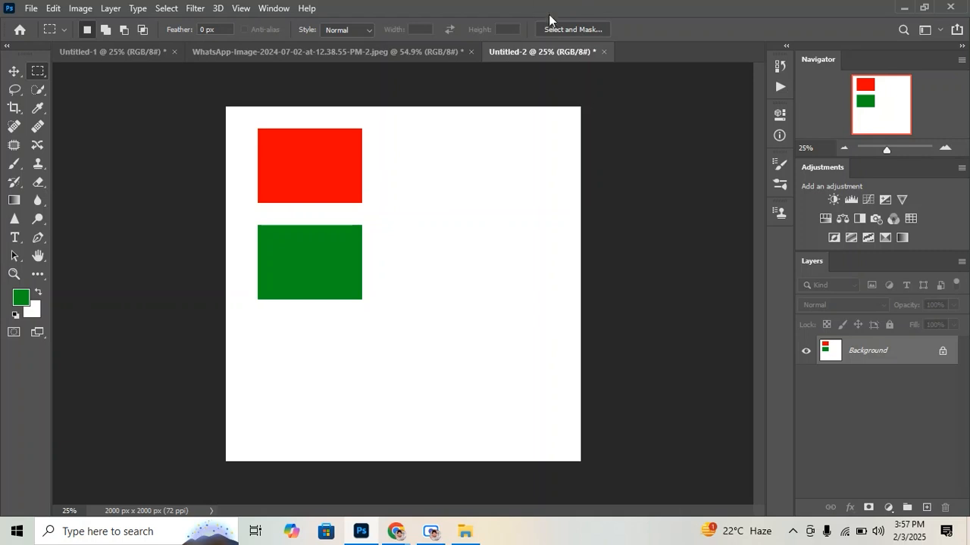
In the Untitled-1 document, enlarge the bottle proportionally to about 412 x 1290 px and reposition it at the canvas center
left_click(101, 56)
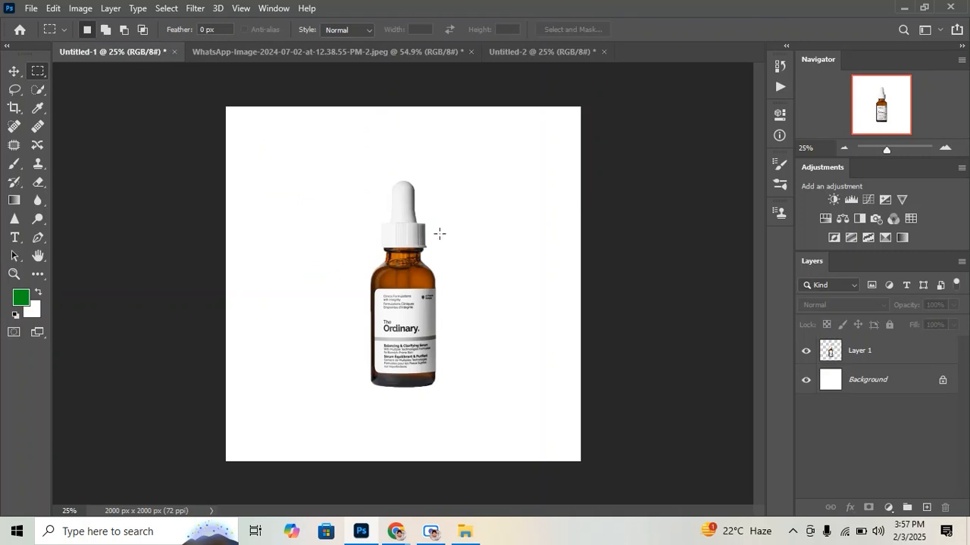
key("v")
mouse_move(412, 272)
left_mouse_down()
mouse_move(390, 284)
mouse_move(415, 274)
mouse_move(407, 281)
left_mouse_up()
left_click_drag(407, 207, 418, 226)
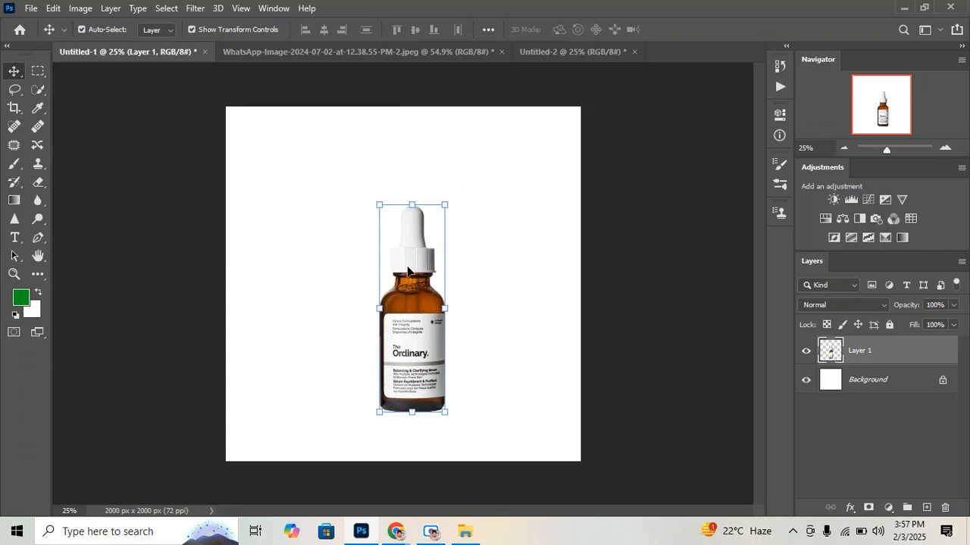
left_click_drag(410, 270, 410, 260)
mouse_move(415, 166)
left_mouse_down()
mouse_move(411, 114)
mouse_move(406, 170)
left_mouse_up()
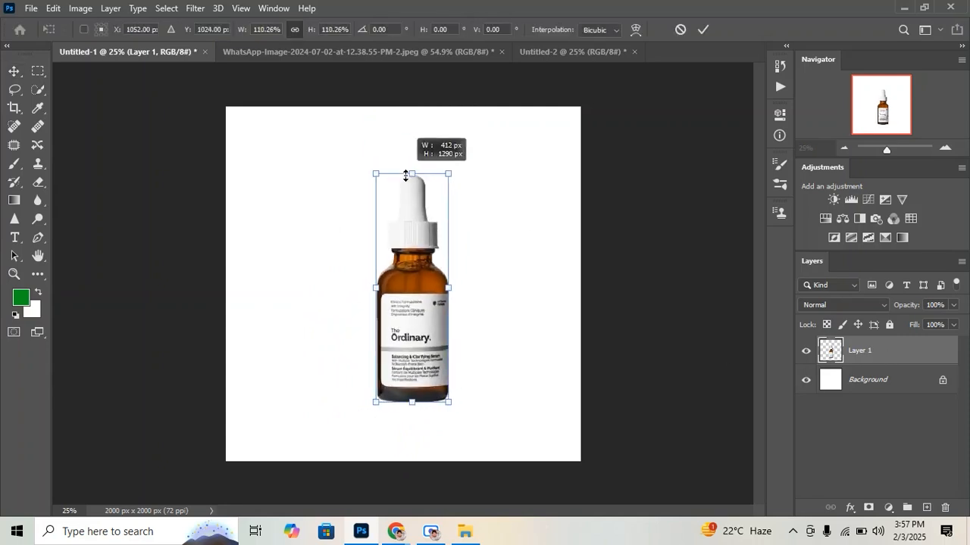
left_click_drag(407, 225, 413, 198)
left_click(703, 30)
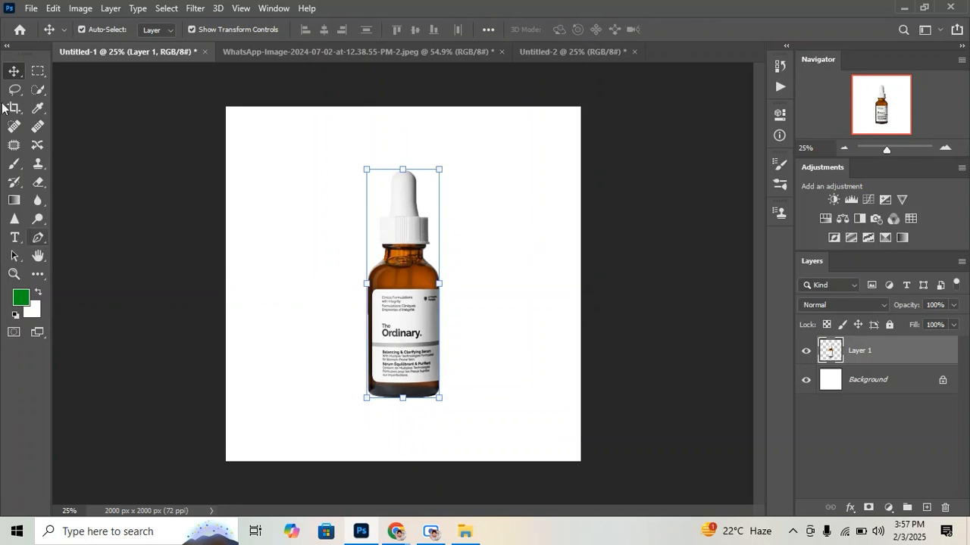
Change the tool palette to a single-column layout
left_click(9, 48)
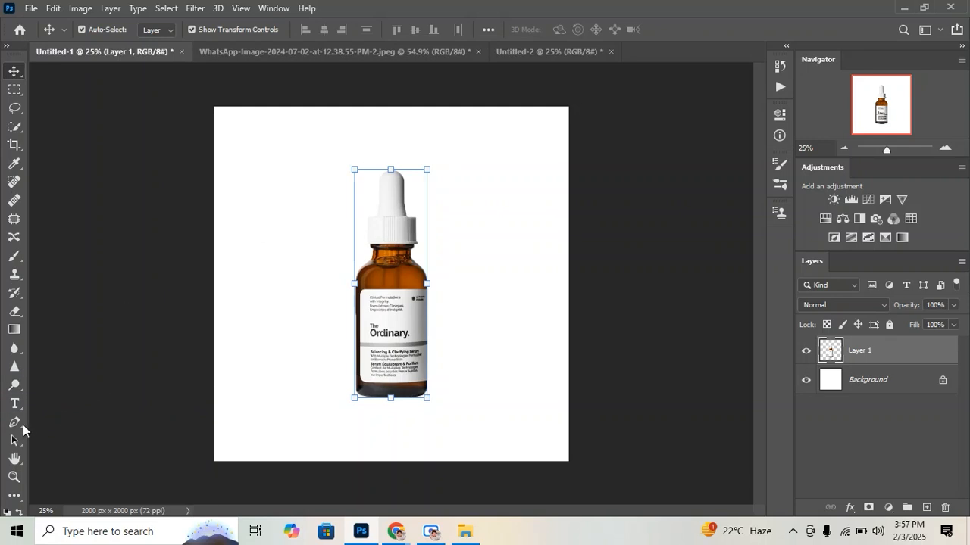
Draw a horizontal text box across the upper part of the canvas, overlapping the bottle's upper half
left_click(15, 403)
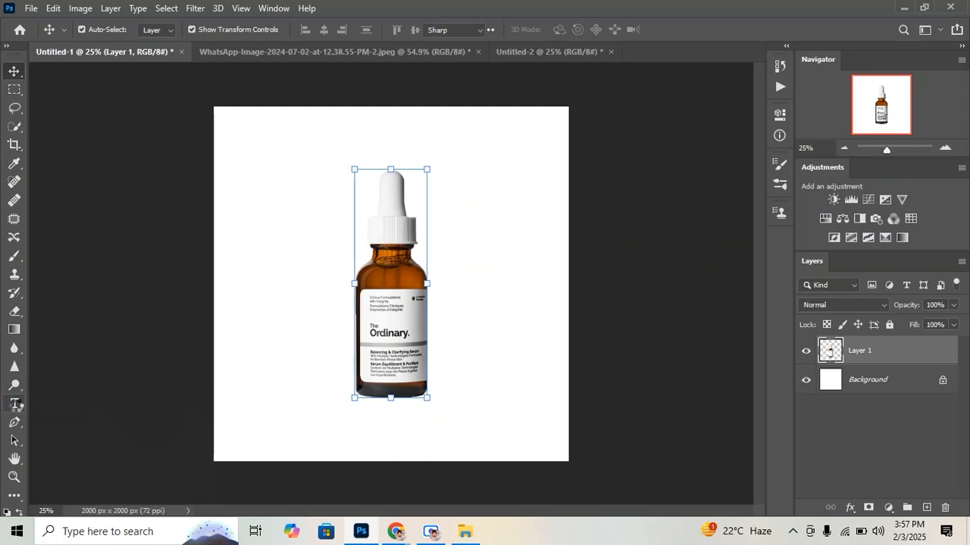
left_click(18, 403)
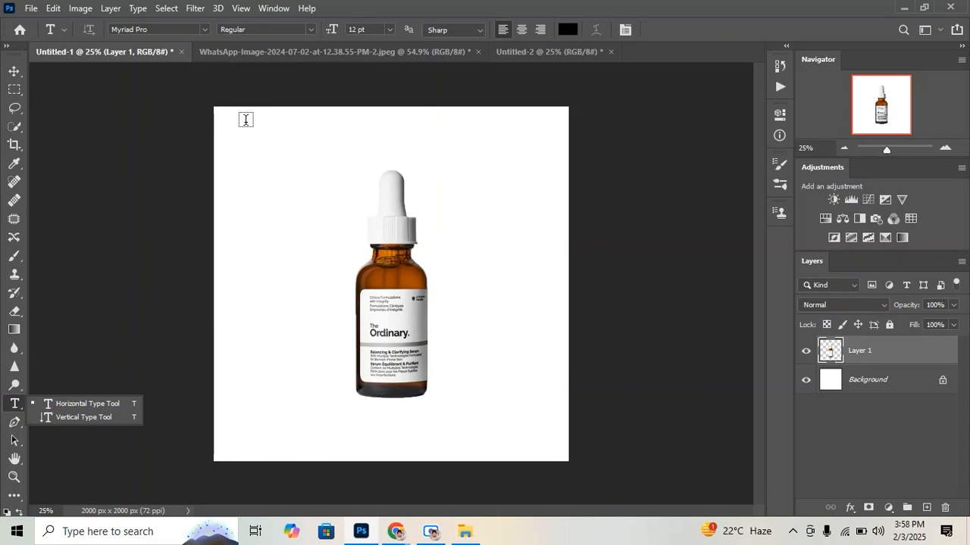
left_click_drag(247, 120, 559, 317)
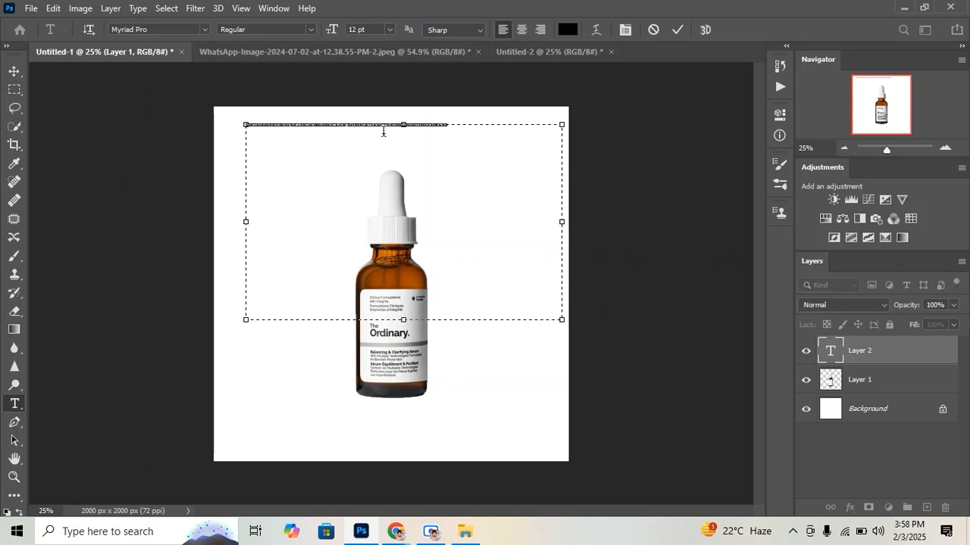
Increase the placeholder text's font size through 36 pt and 72 pt up to 164 pt
left_click(390, 30)
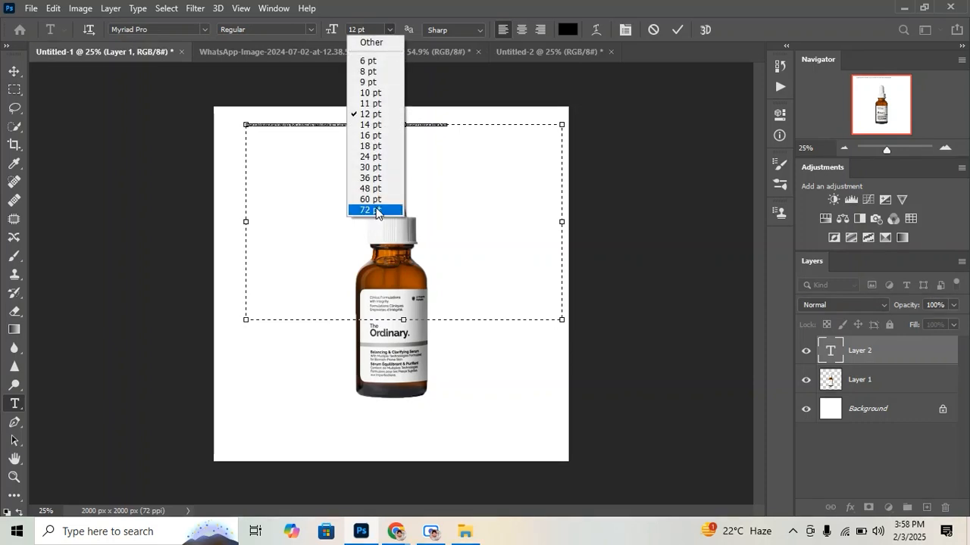
left_click(375, 177)
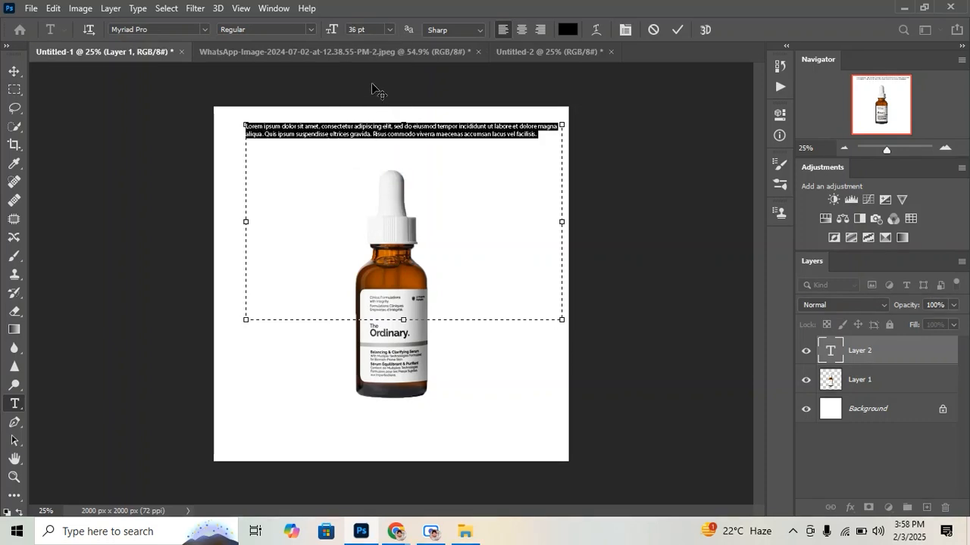
left_click(385, 31)
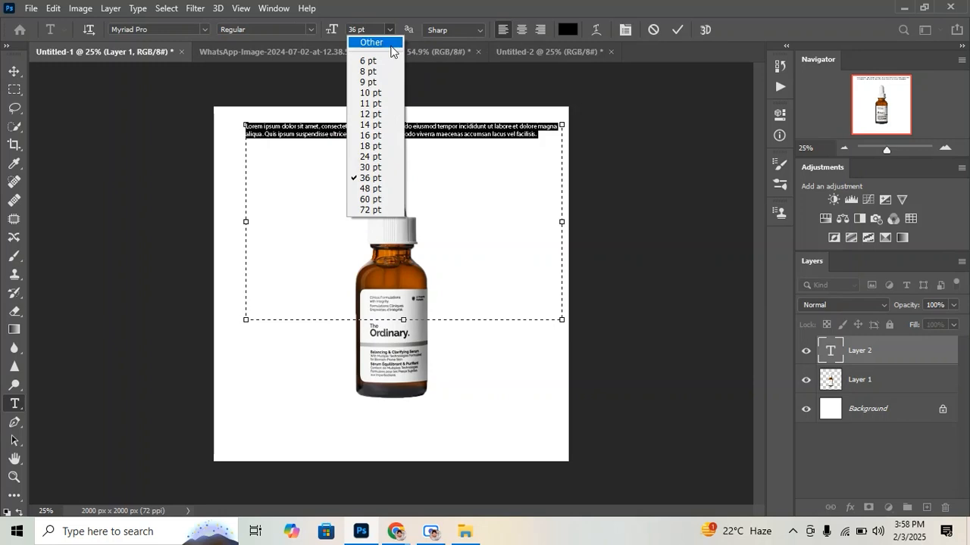
left_click(382, 209)
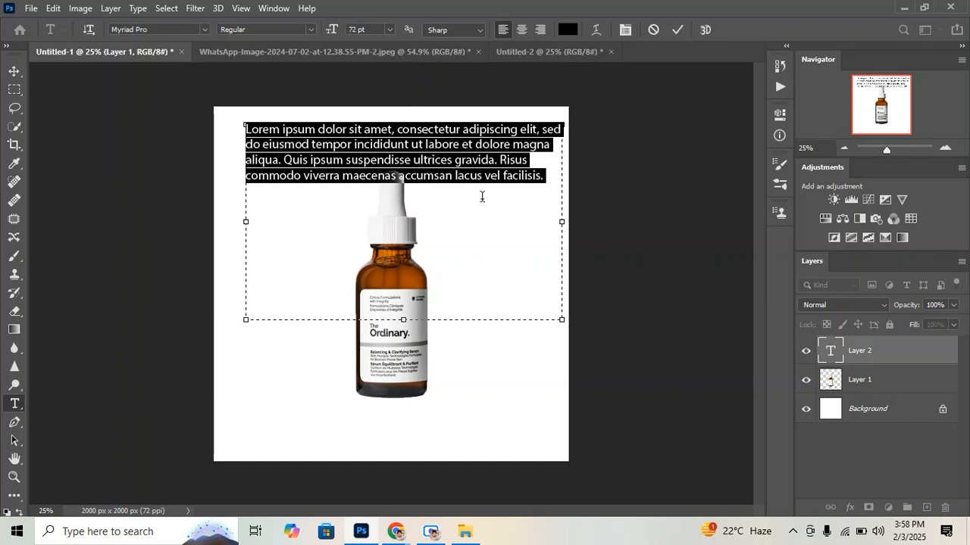
left_click(371, 32)
key("Return")
left_click(373, 31)
scroll(371, 30, "up", 20)
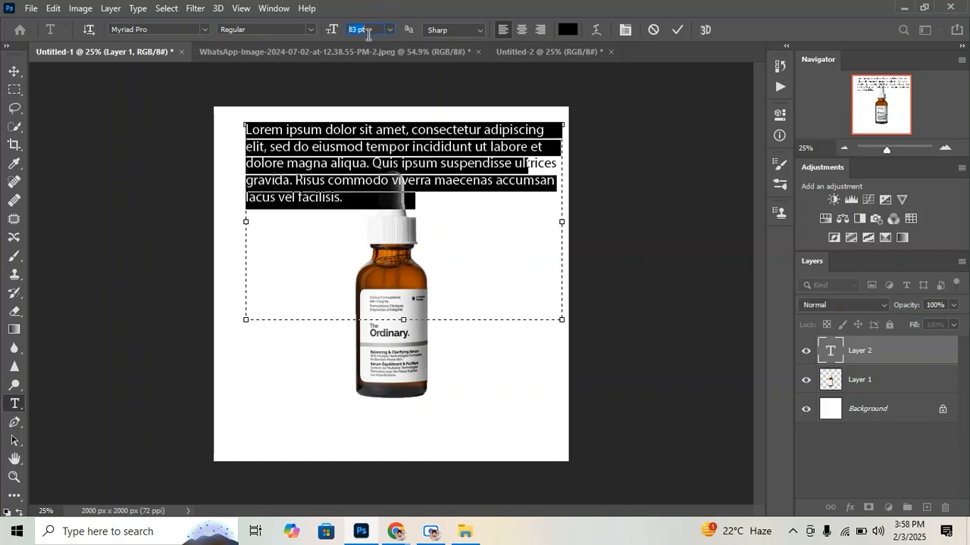
scroll(362, 35, "up", 20)
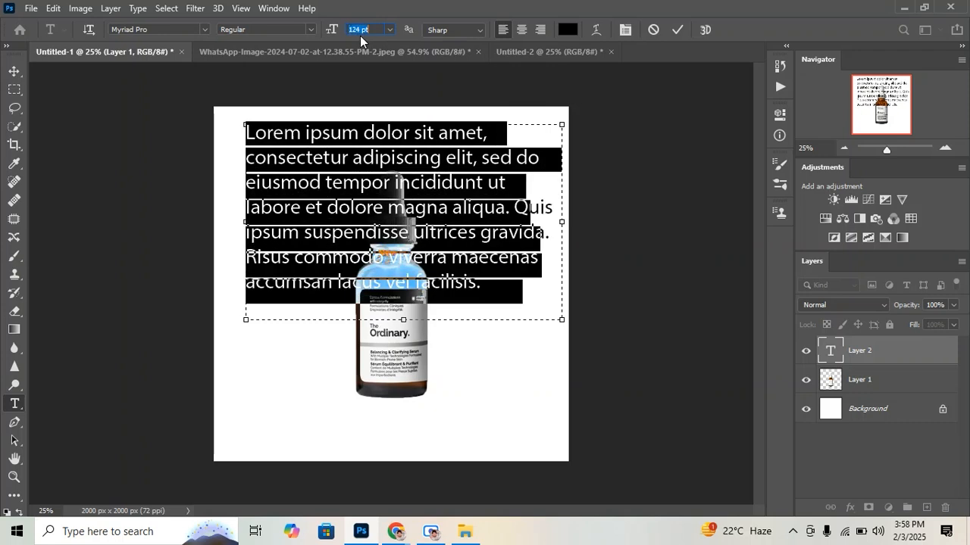
scroll(359, 35, "up", 16)
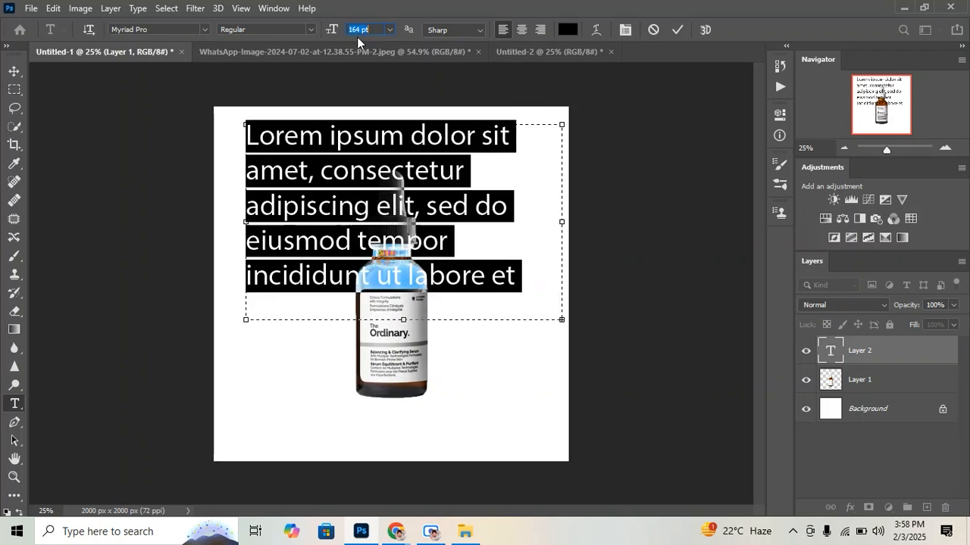
Replace all of the placeholder text with "5cm" and commit the text
left_click(419, 162)
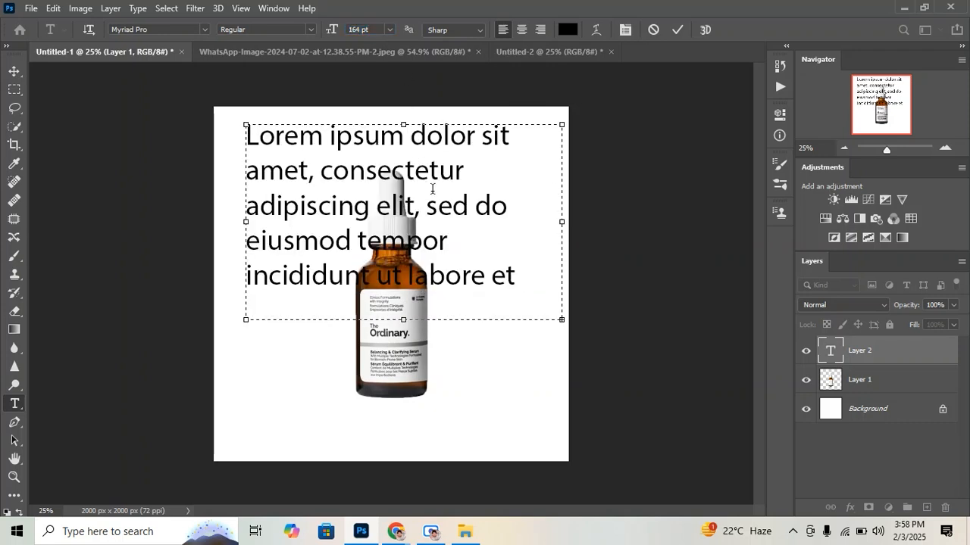
key("ctrl+a")
left_click(436, 191)
key("ctrl+a")
key("BackSpace")
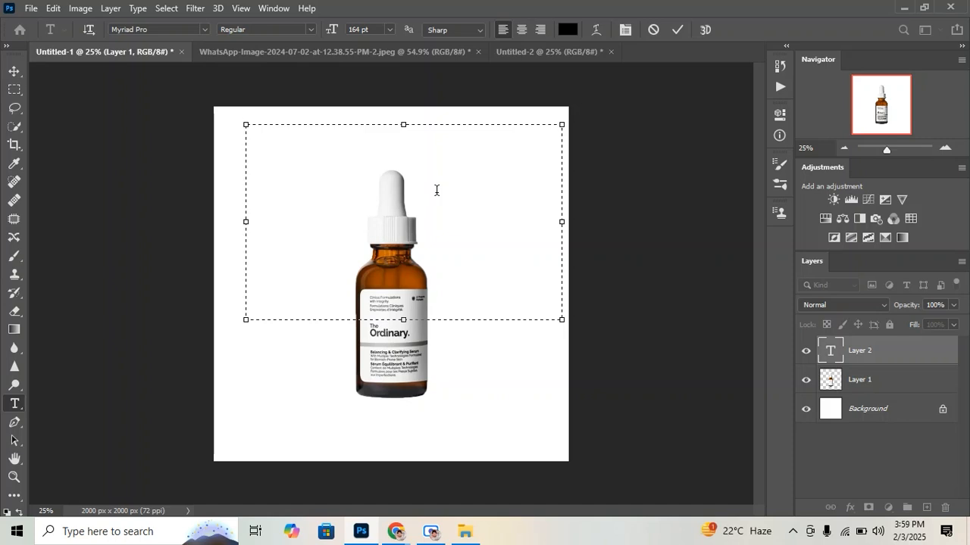
type("5cm")
left_click(677, 30)
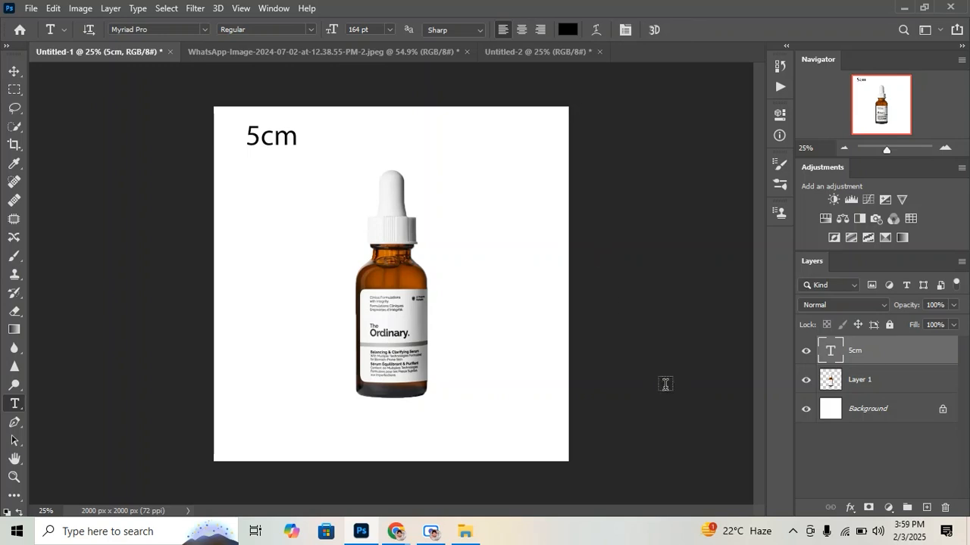
Toggle the 5cm layer's visibility off and on, and move the text beside the bottle's right edge near the label
left_click(806, 352)
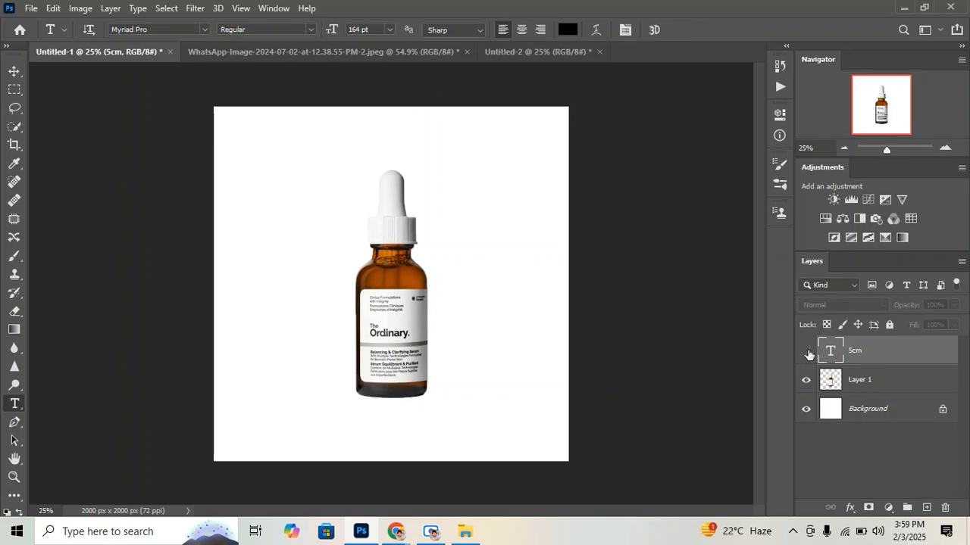
left_click(806, 351)
left_click(14, 71)
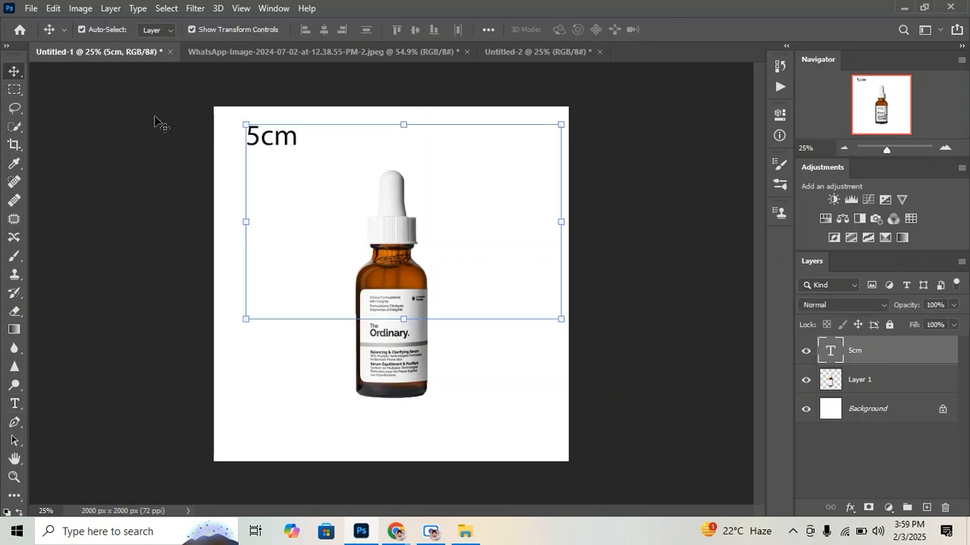
left_click_drag(250, 142, 453, 320)
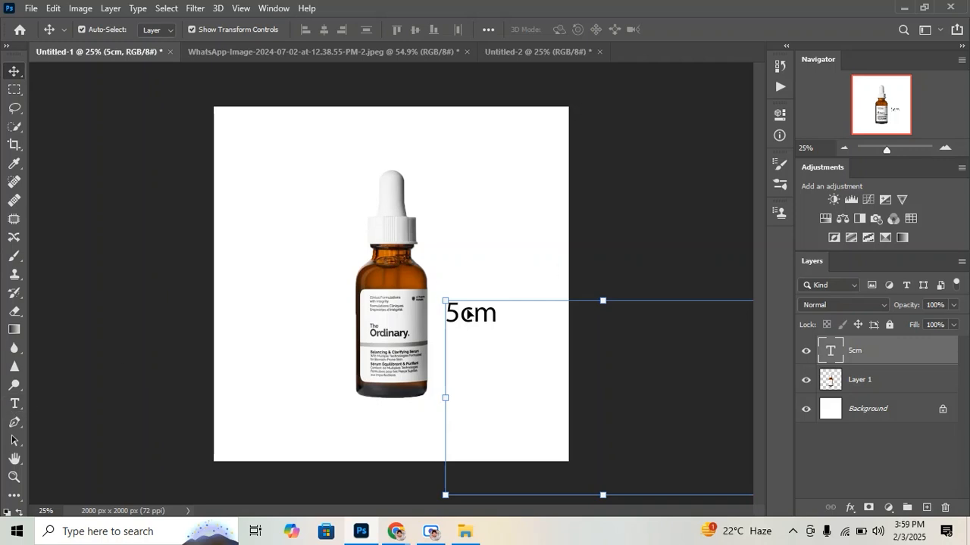
left_click_drag(470, 314, 492, 295)
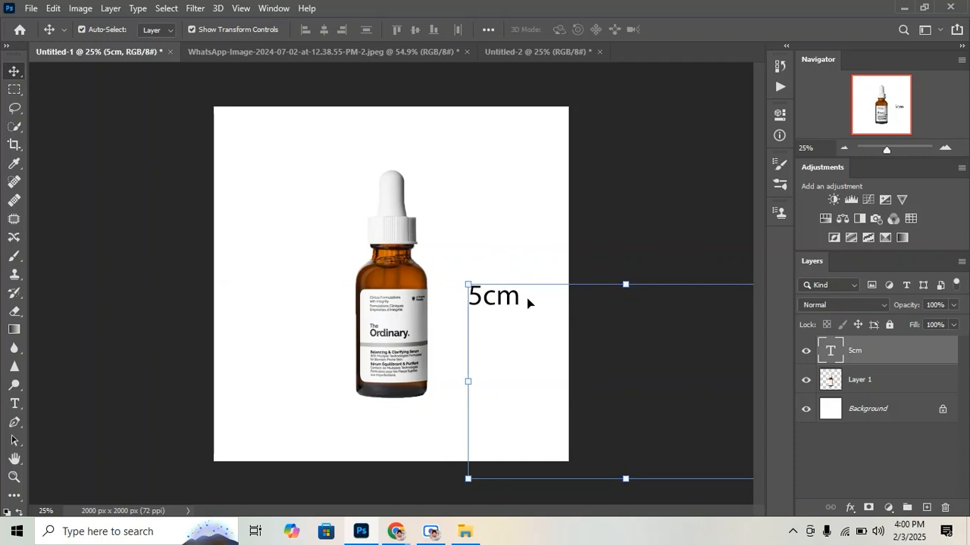
Duplicate the 5cm text layer, keeping the suggested layer name
right_click(894, 337)
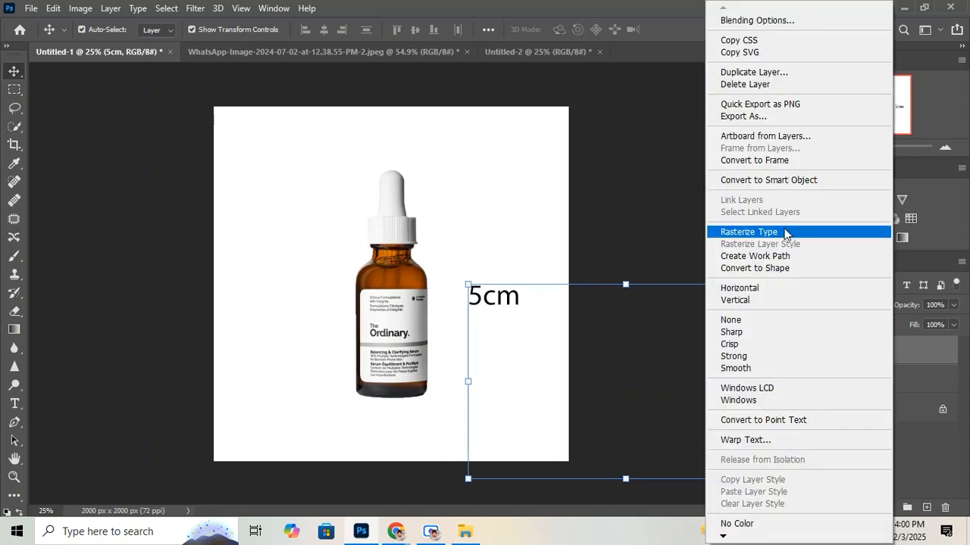
left_click(755, 73)
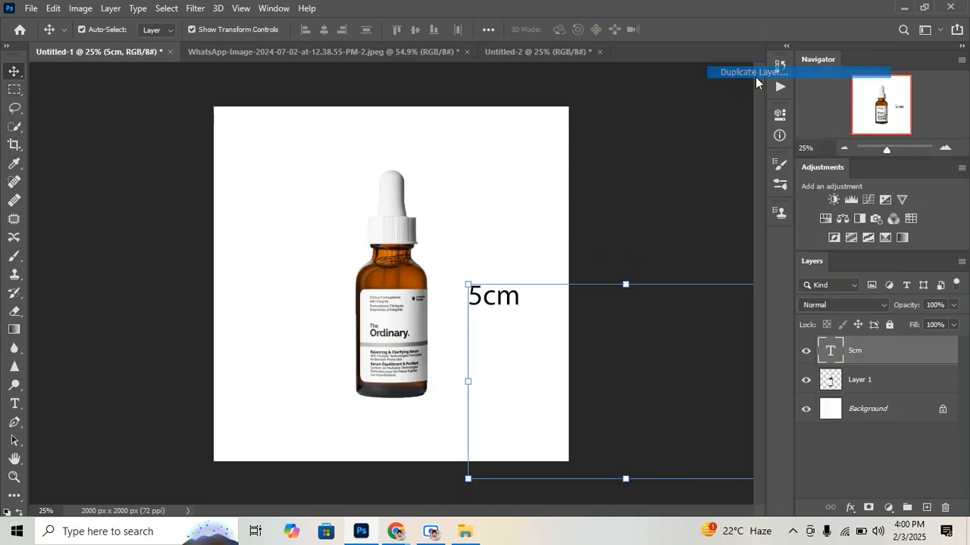
left_click(601, 136)
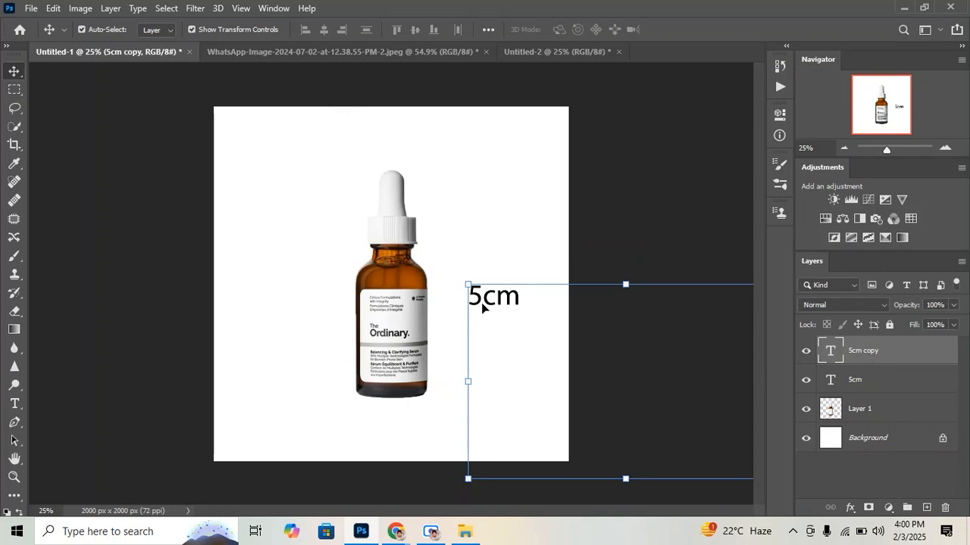
Move the duplicated 5cm text below the original and undo the move
left_click_drag(482, 301, 466, 362)
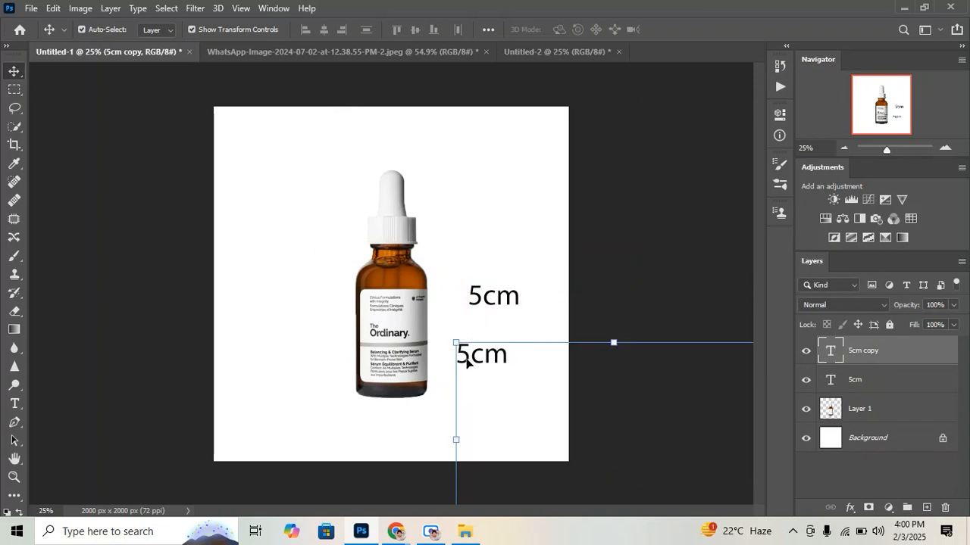
key("ctrl")
key("ctrl+z")
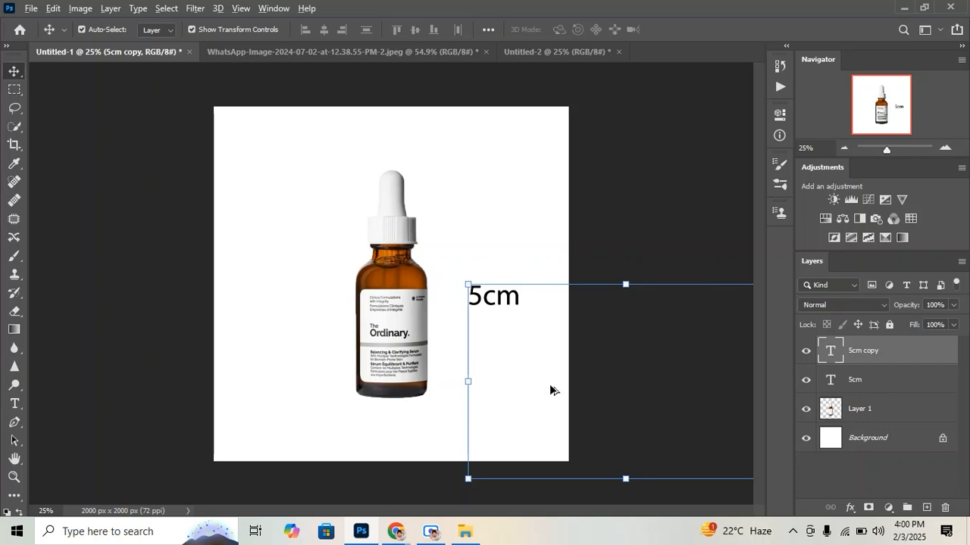
Scatter several copies of the 5cm text around the bottle and undo them
left_click_drag(500, 296, 297, 261)
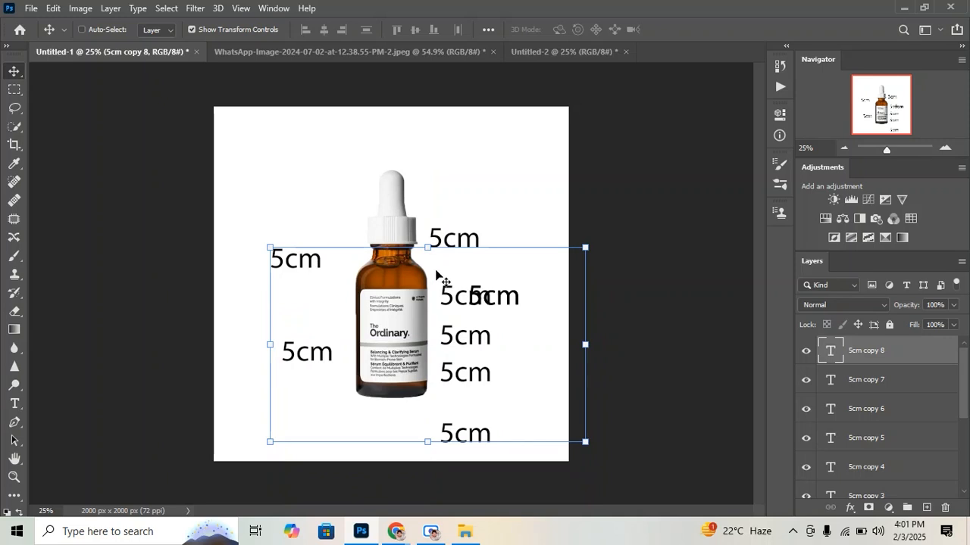
key("ctrl+z")
key("ctrl+z")
key("ctrl+z")
key("ctrl+z")
key("ctrl+z")
key("ctrl+z")
key("ctrl+z")
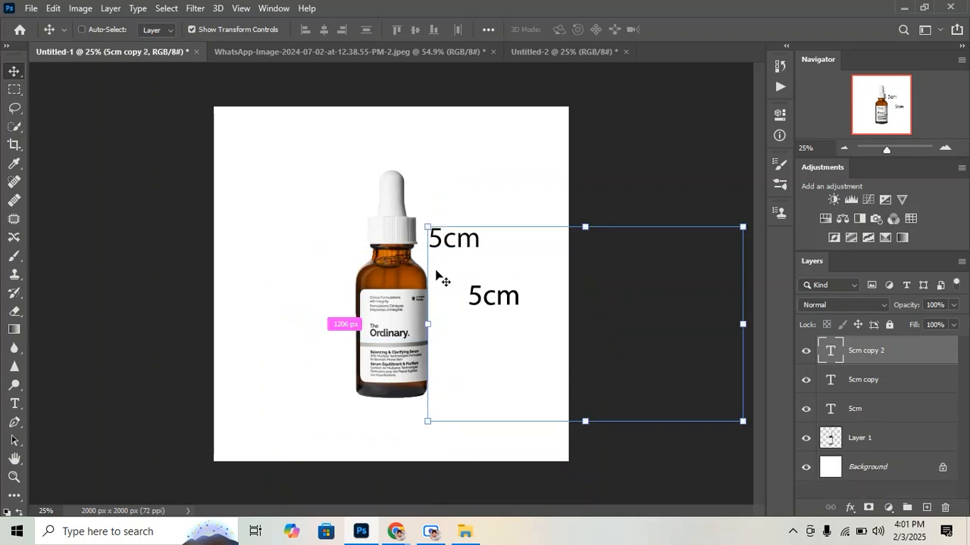
Place a copy of the 5cm text directly below the bottle and select it
left_click_drag(517, 312, 415, 427)
left_click(617, 208)
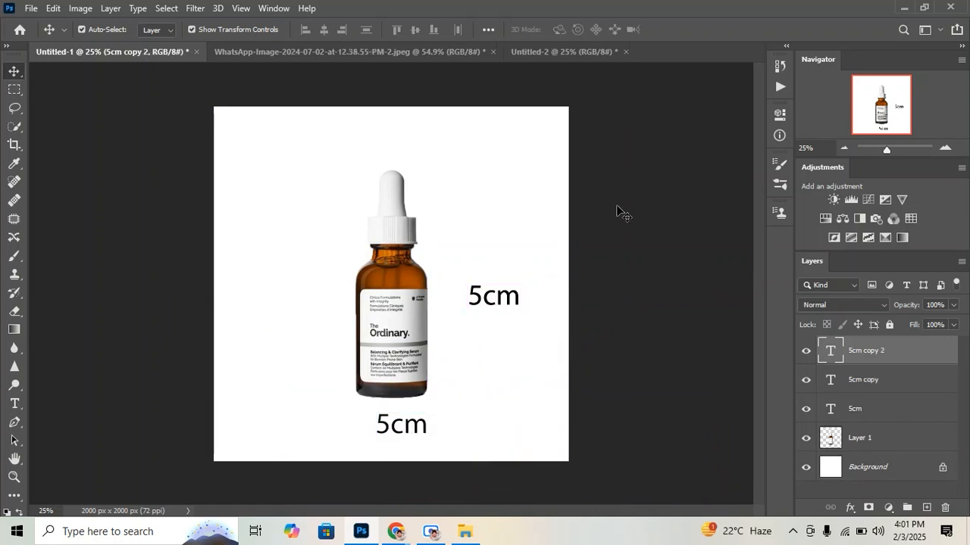
left_click(410, 436)
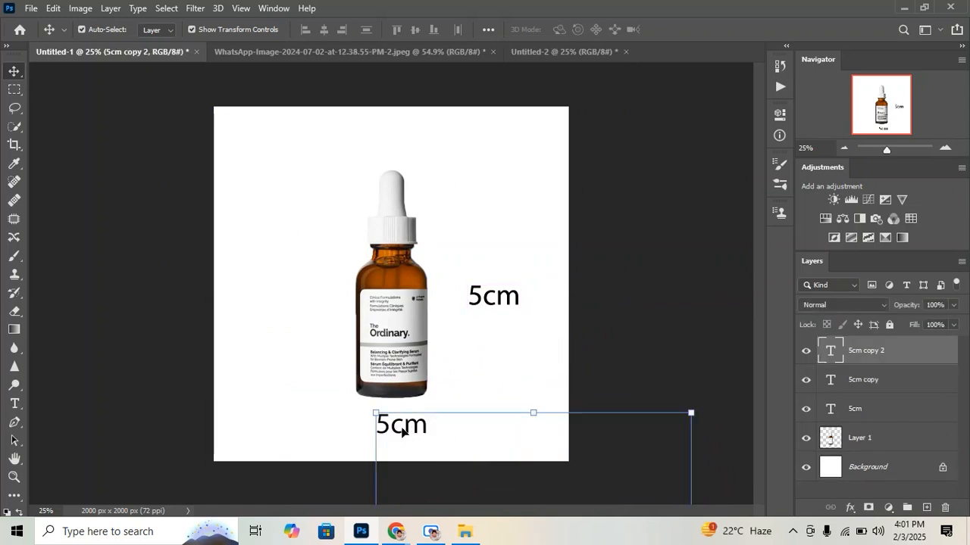
Change the text below the bottle to "2cm"
double_click(829, 352)
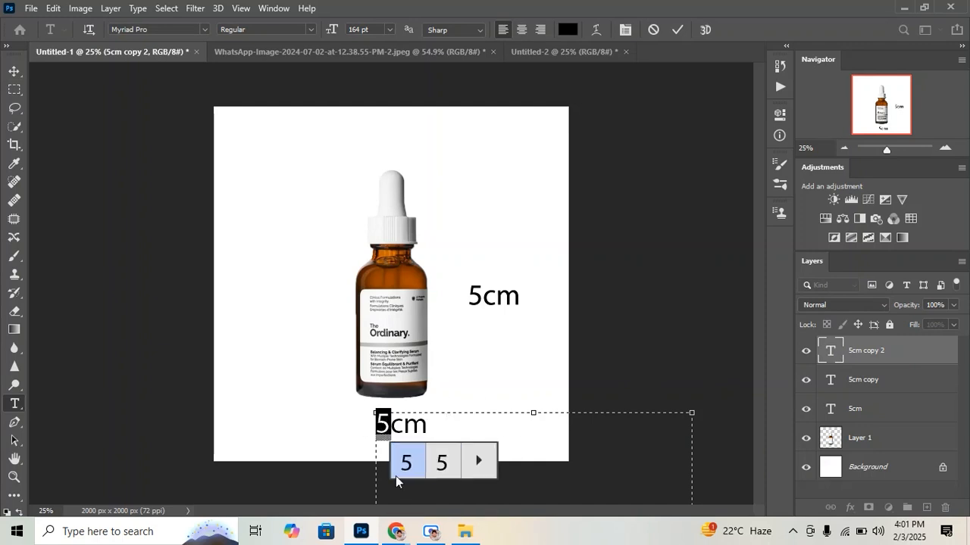
left_click(448, 424)
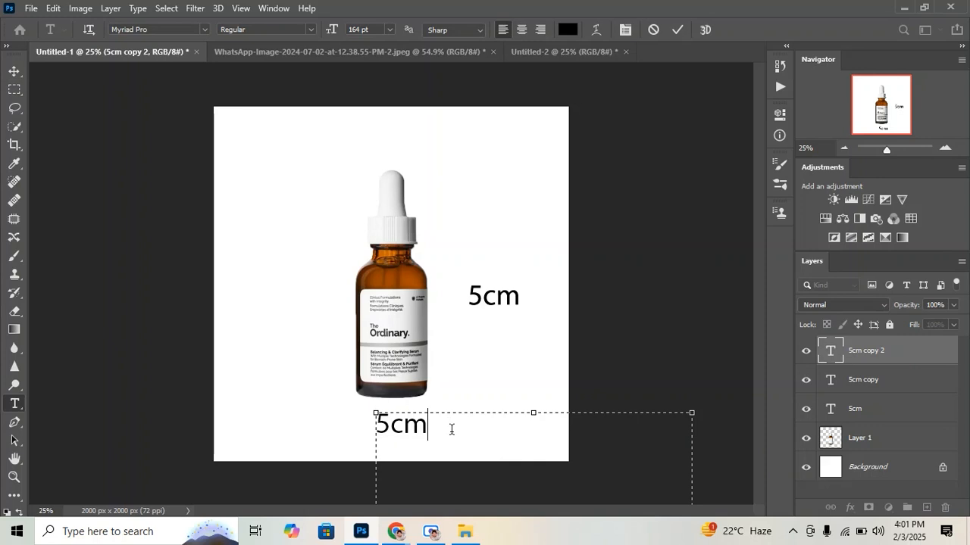
key("Left")
key("Left")
key("Left")
key("Delete")
key("Delete")
key("Delete")
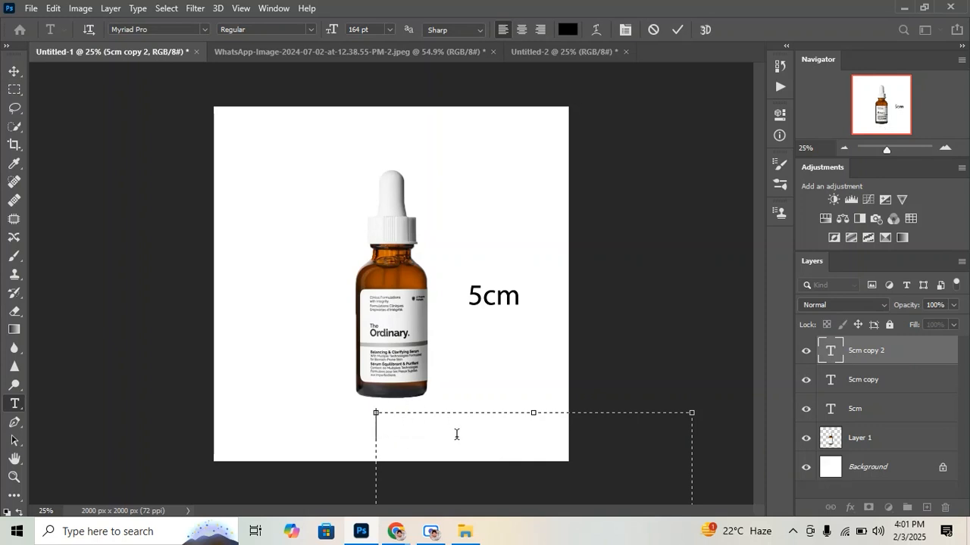
type("2cm")
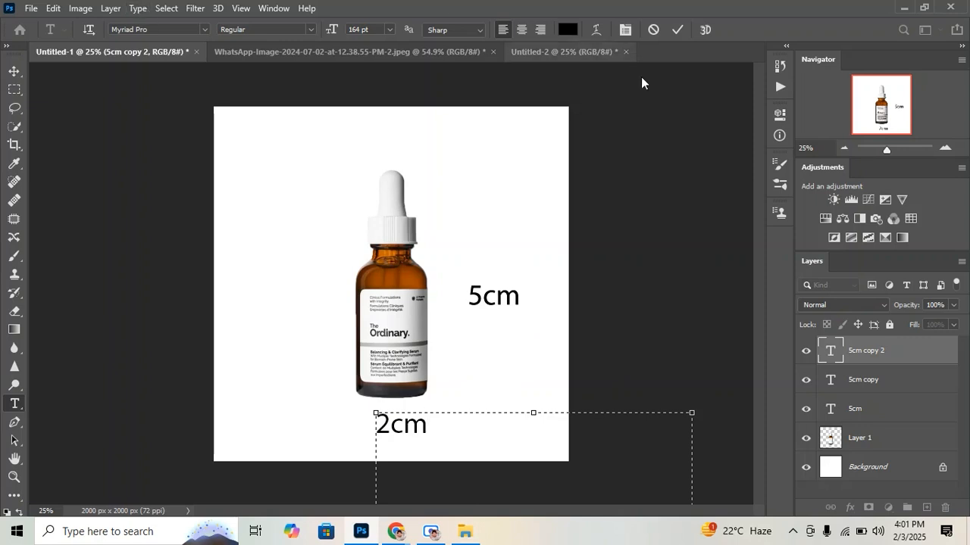
Select the whole 2cm text below the bottle for editing, and narrow the selection to the letter m
left_click_drag(431, 430, 375, 422)
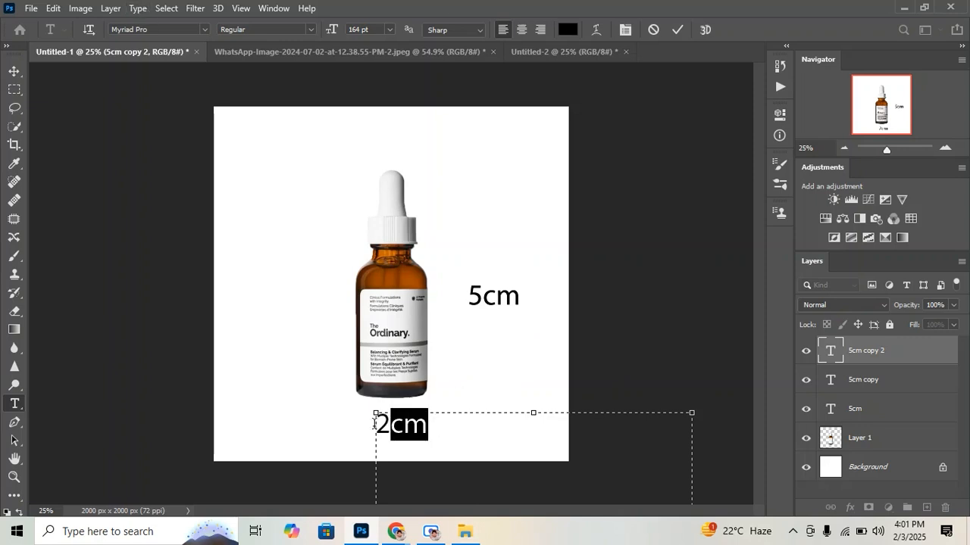
left_click(464, 435)
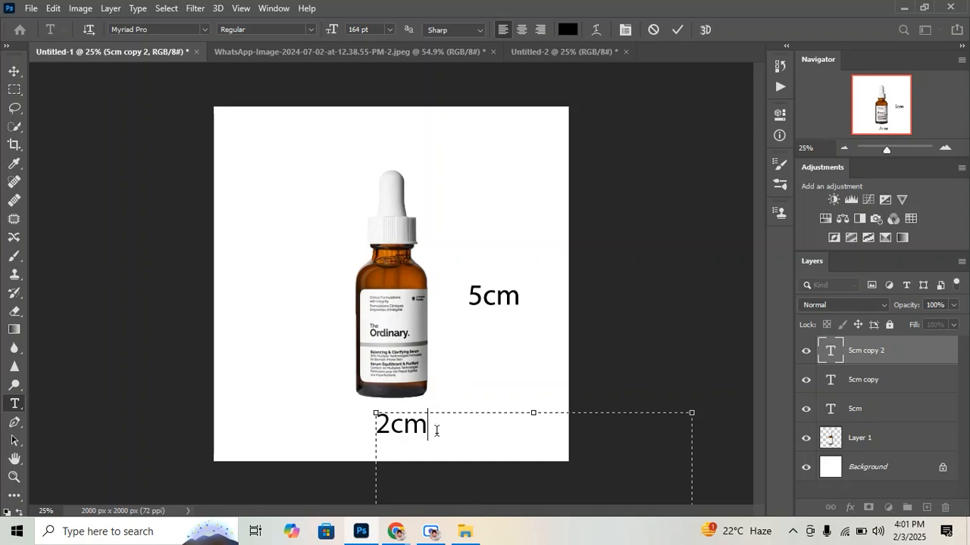
left_click_drag(418, 428, 374, 426)
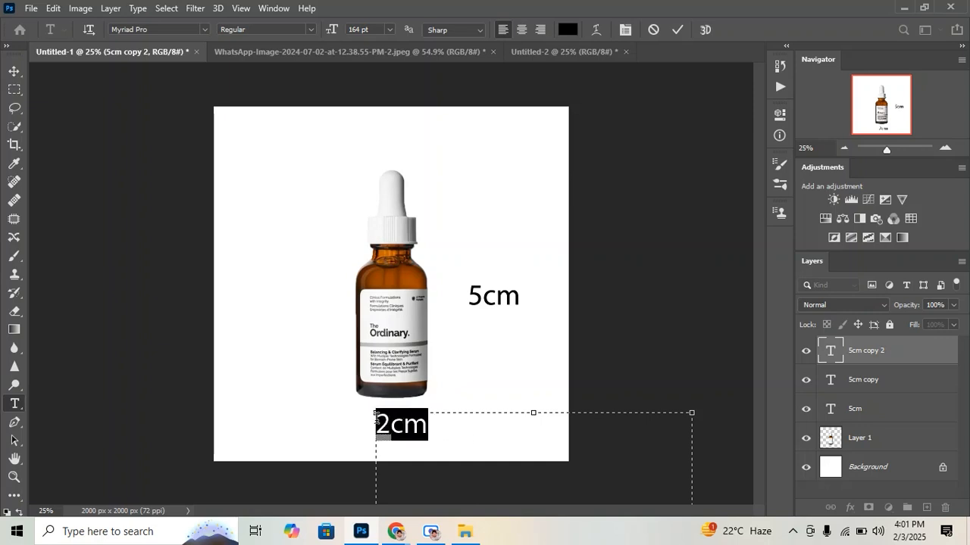
left_click(448, 430)
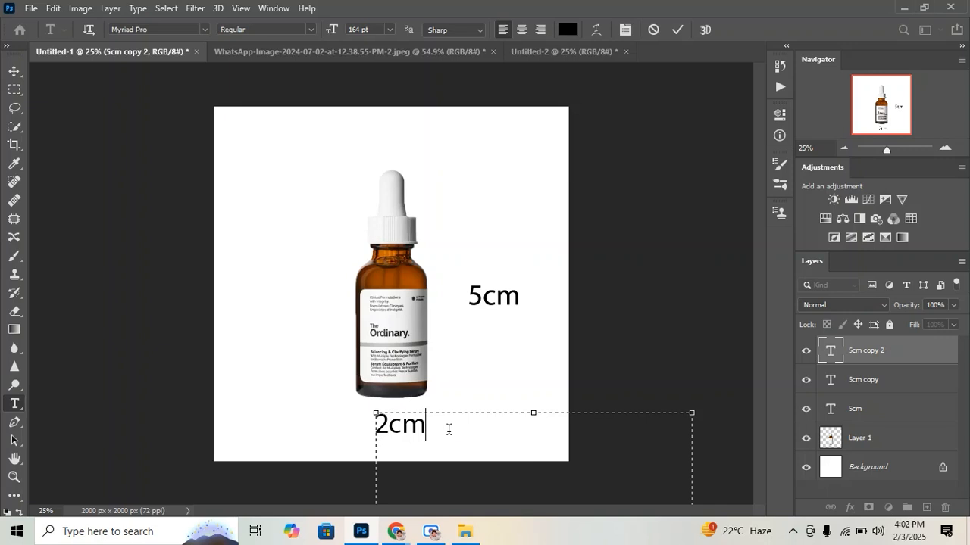
left_click_drag(426, 430, 402, 429)
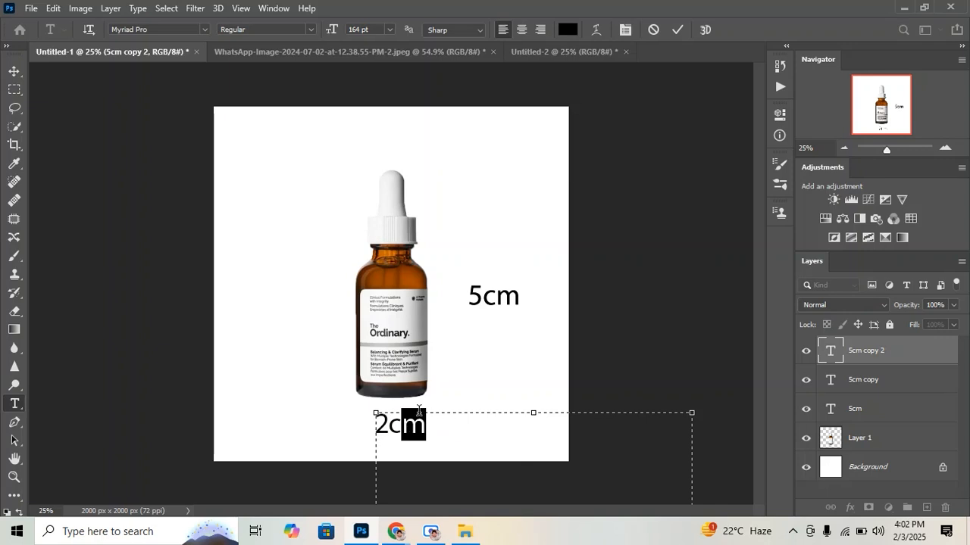
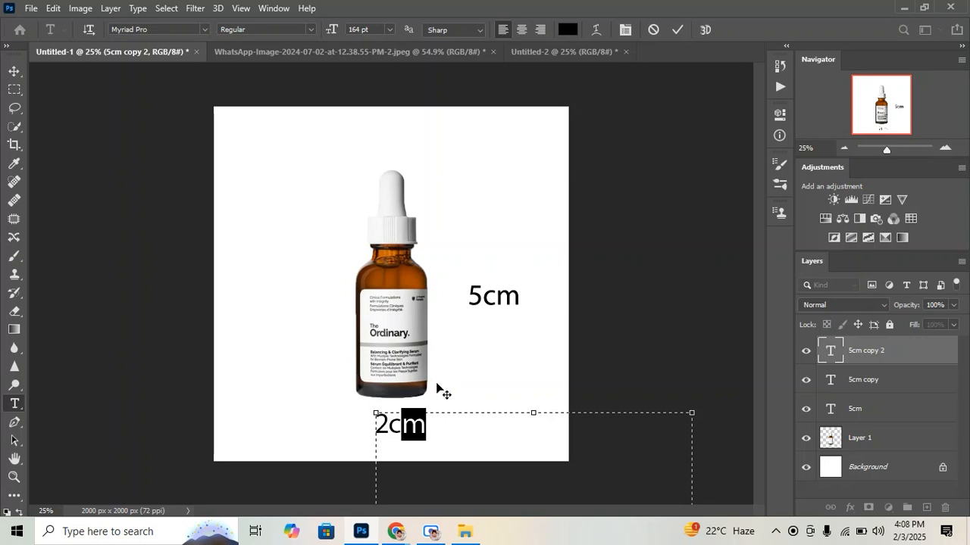
Recolor the whole 2cm text below the bottle to bright red, ff052e, and commit the edit
left_click_drag(450, 429, 375, 428)
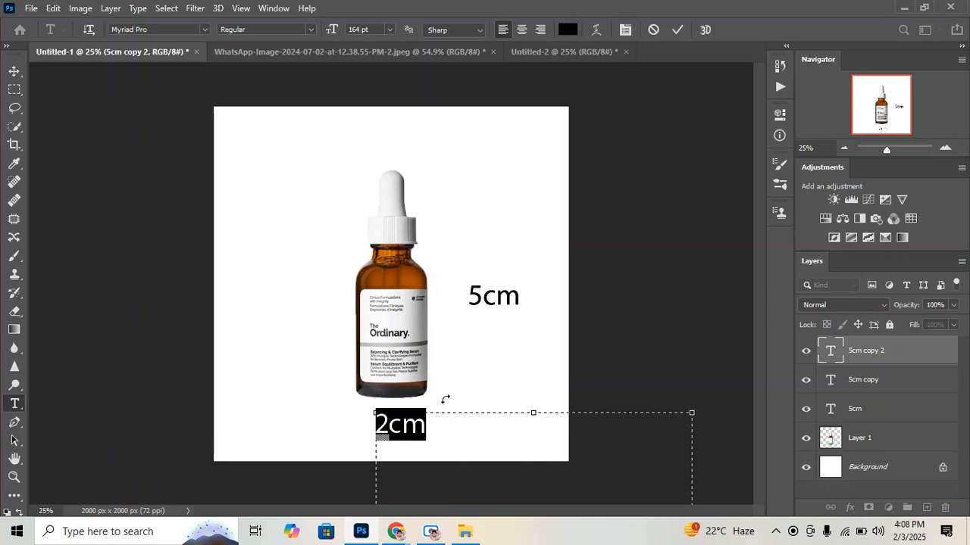
left_click(567, 30)
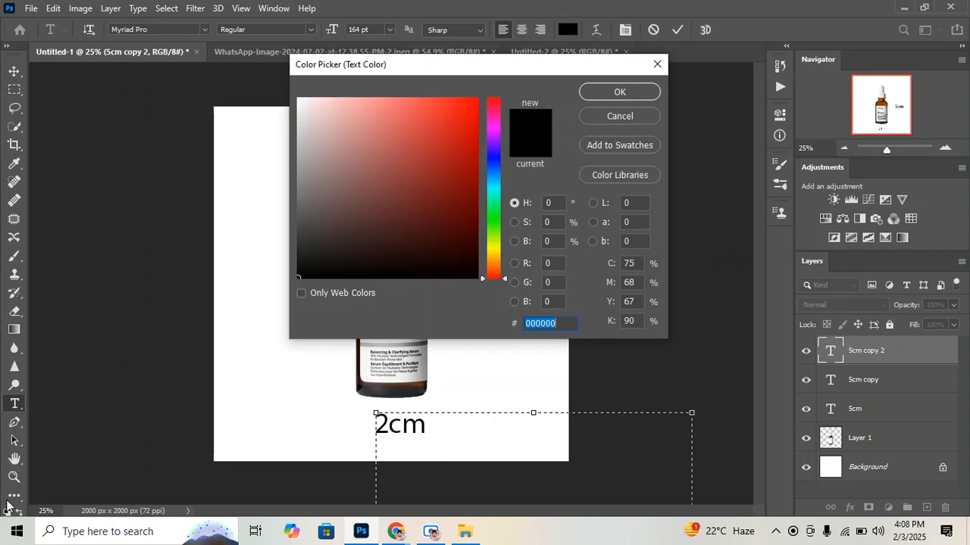
left_click(471, 111)
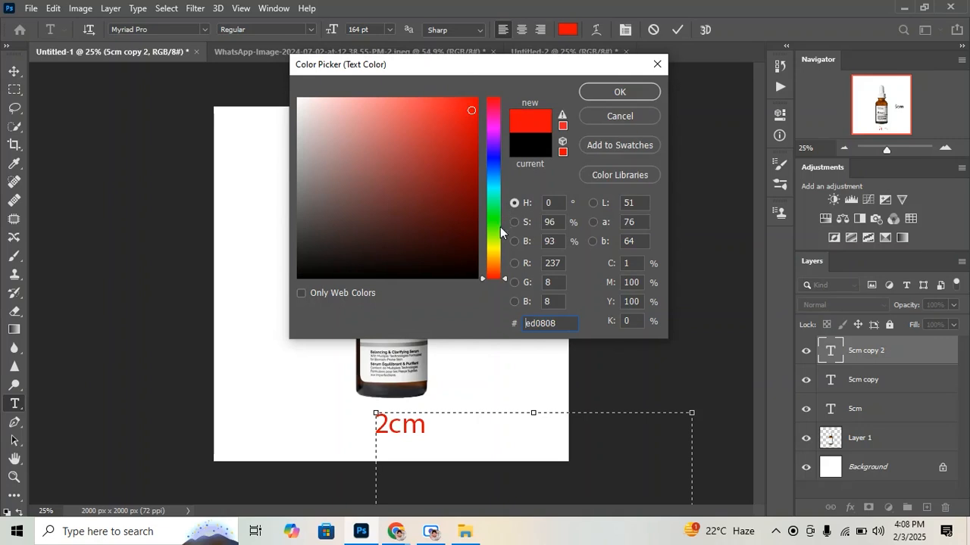
left_click_drag(500, 226, 498, 261)
left_click(434, 193)
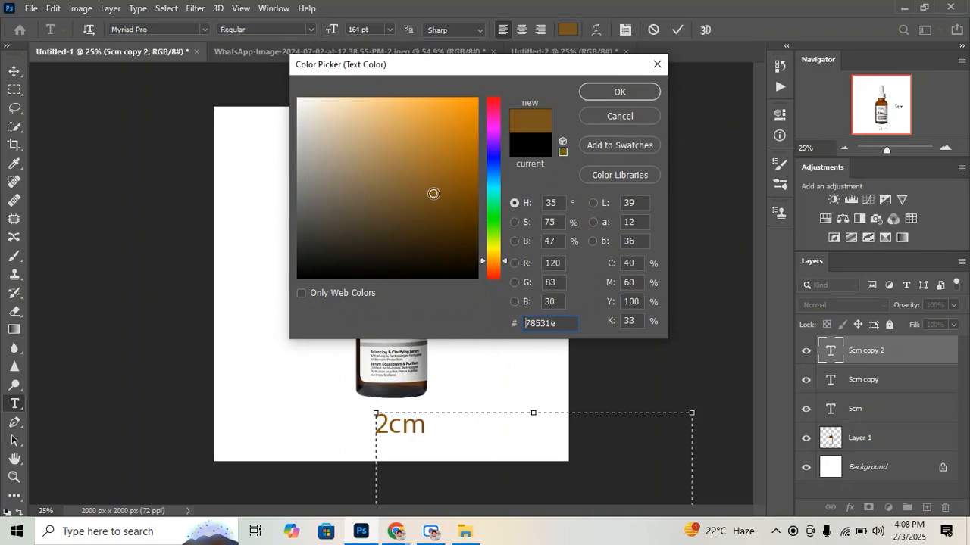
left_click(417, 168)
left_click(437, 141)
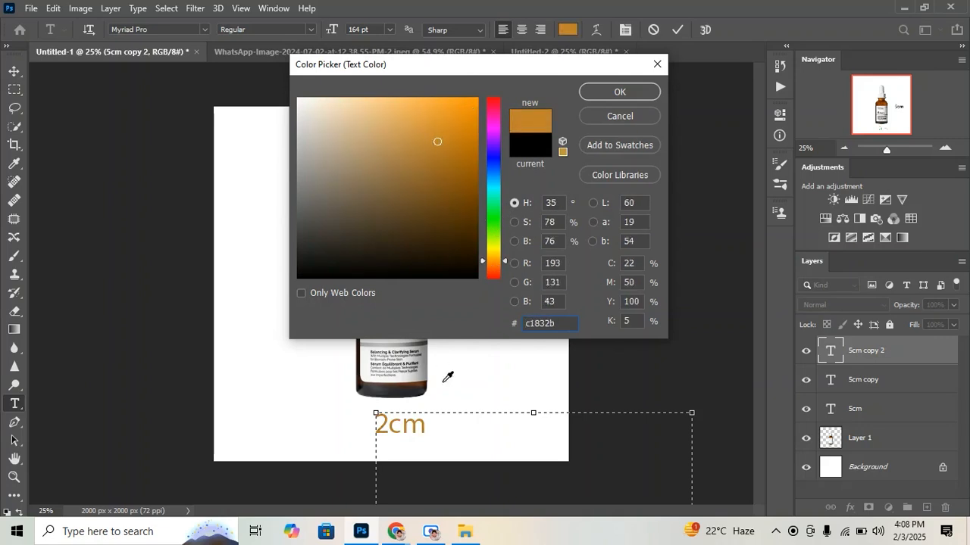
mouse_move(431, 199)
left_mouse_down()
mouse_move(471, 98)
mouse_move(487, 102)
left_mouse_up()
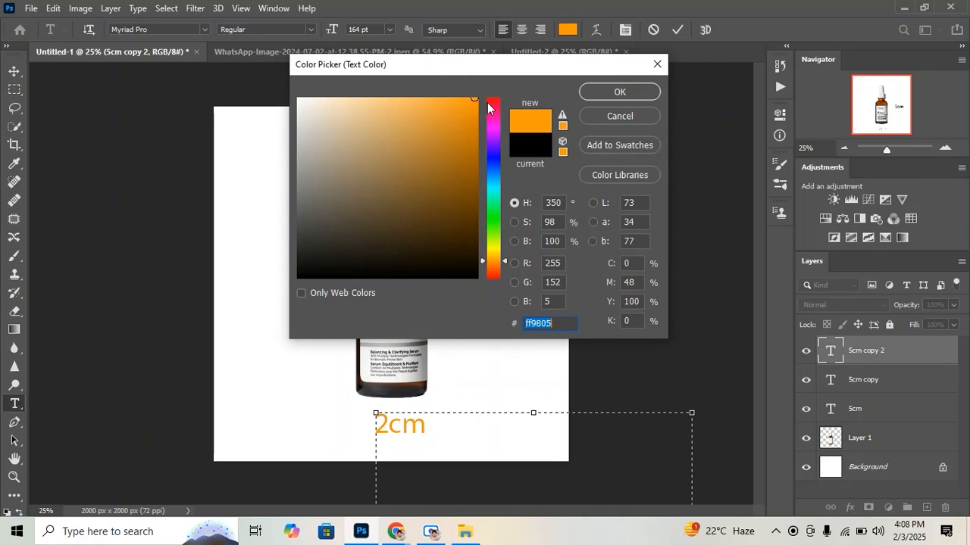
left_click(488, 102)
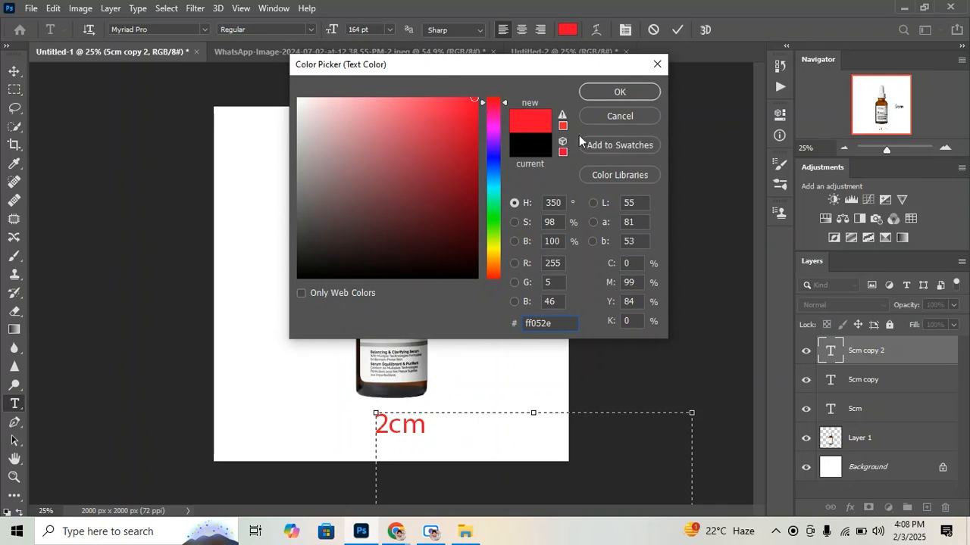
left_click(608, 92)
left_click(676, 30)
key("v")
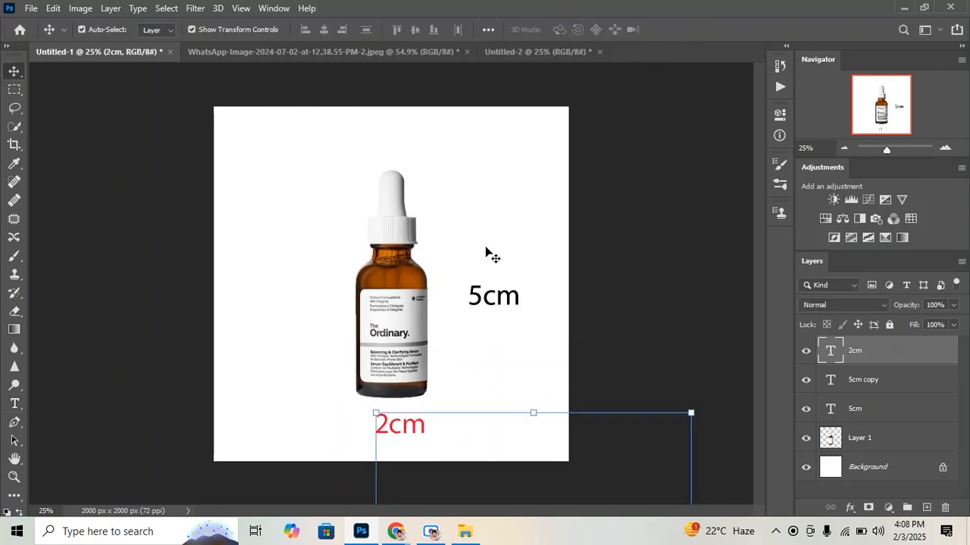
Open the 5cm text beside the bottle for editing and commit it
left_click(476, 301)
double_click(465, 303)
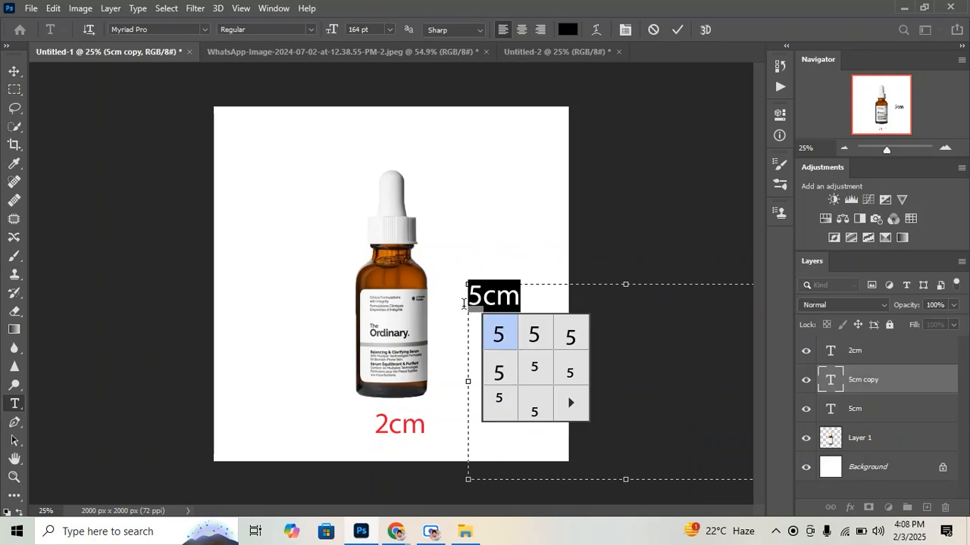
left_click(676, 29)
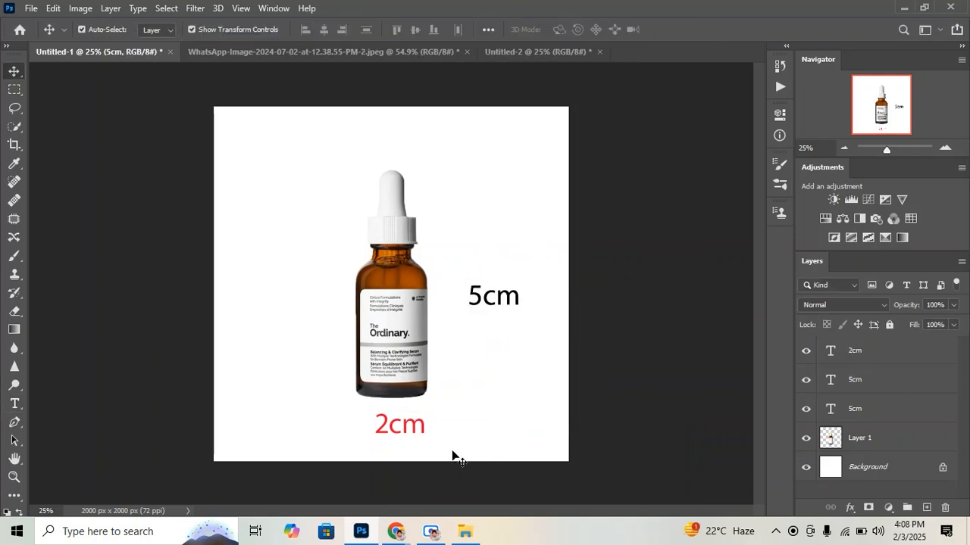
Move the red 2cm text slightly lower and remove the duplicate 5cm text beside the bottle
mouse_move(418, 427)
left_mouse_down()
mouse_move(404, 434)
mouse_move(420, 435)
left_mouse_up()
left_click(428, 332)
left_click_drag(428, 332, 420, 327)
left_click_drag(480, 303, 459, 324)
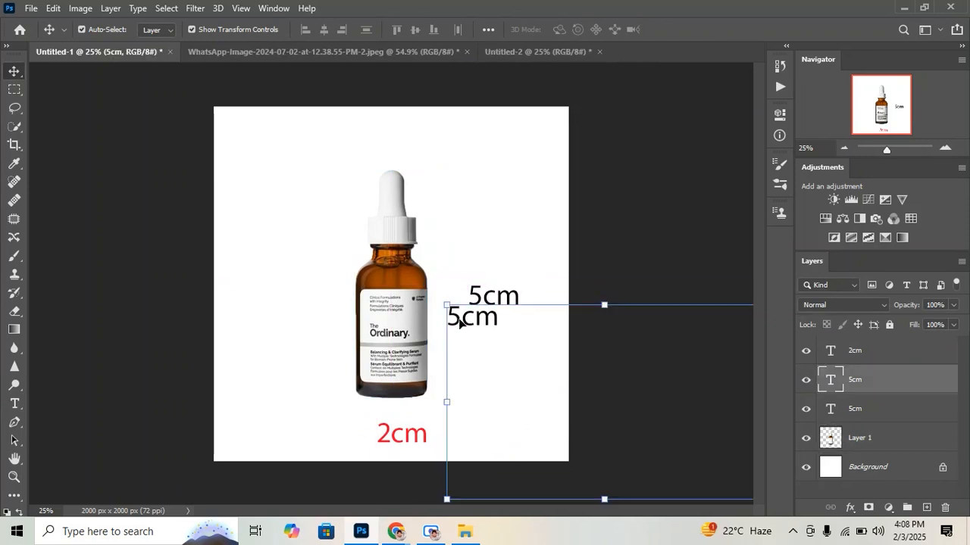
key("ctrl+z")
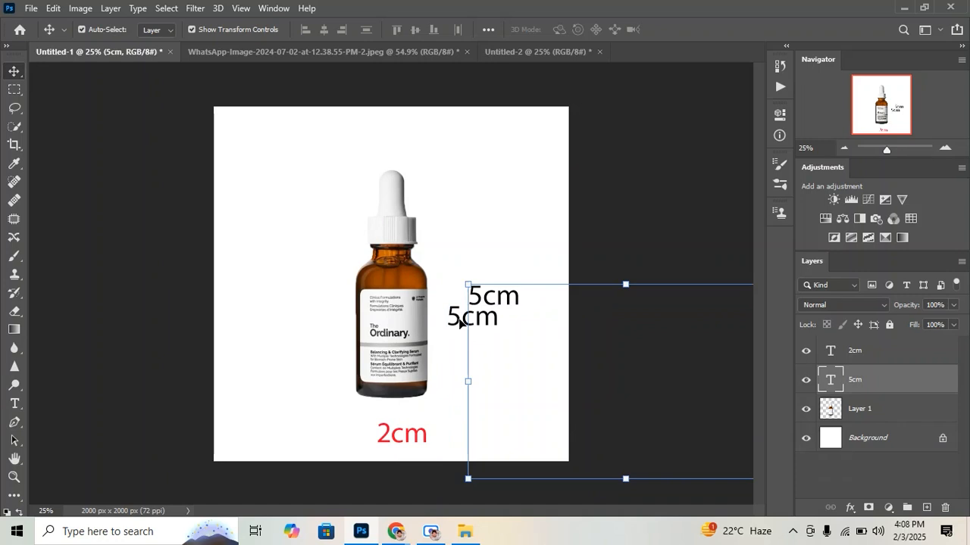
Move the remaining 5cm text down and closer to the bottle, and center the 2cm text beneath the bottle
left_click_drag(474, 299, 455, 329)
left_click(643, 252)
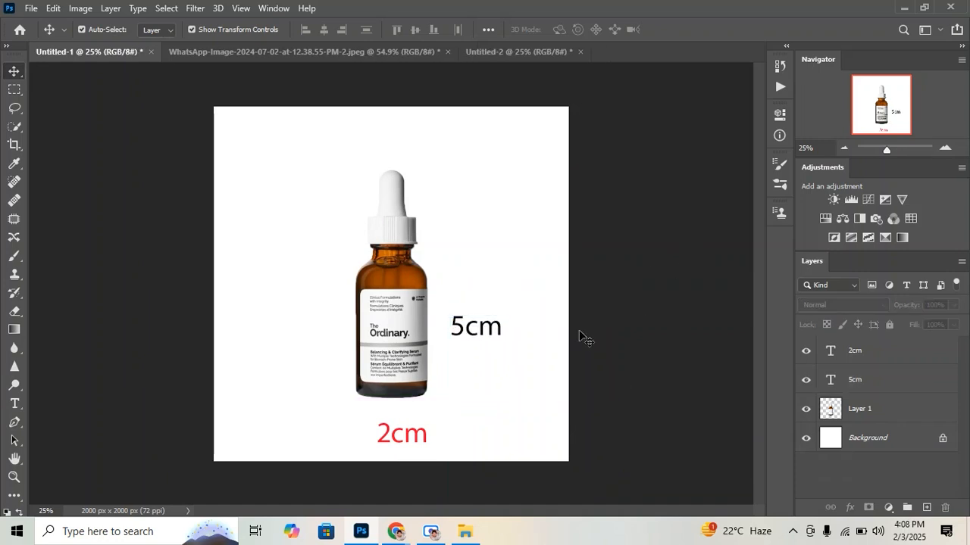
left_click_drag(411, 439, 402, 439)
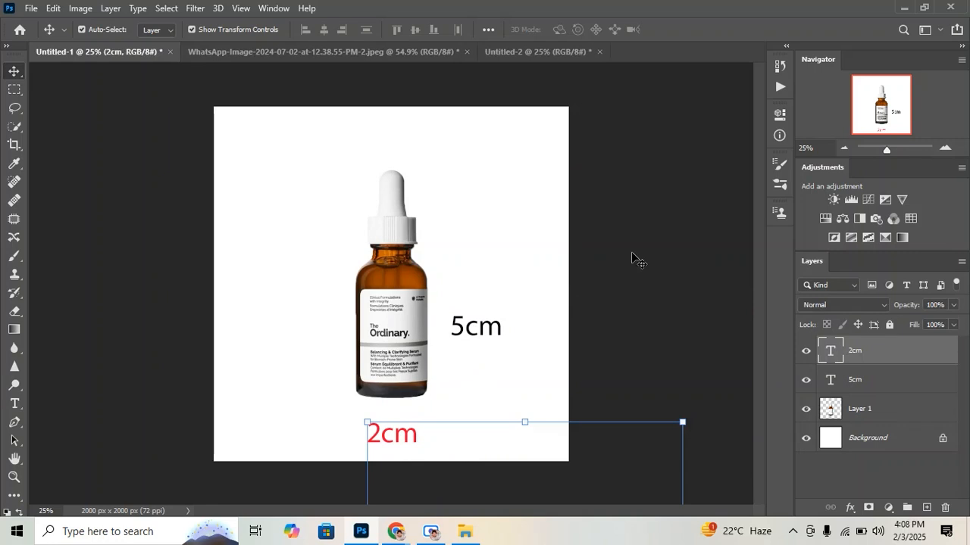
left_click(635, 260)
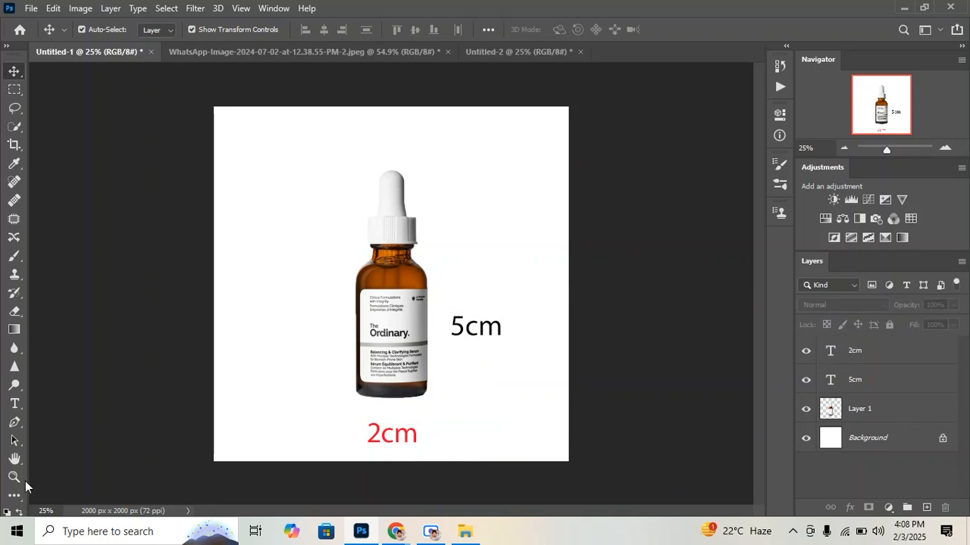
Expand the tool set to two columns and select the Line tool
left_click(8, 46)
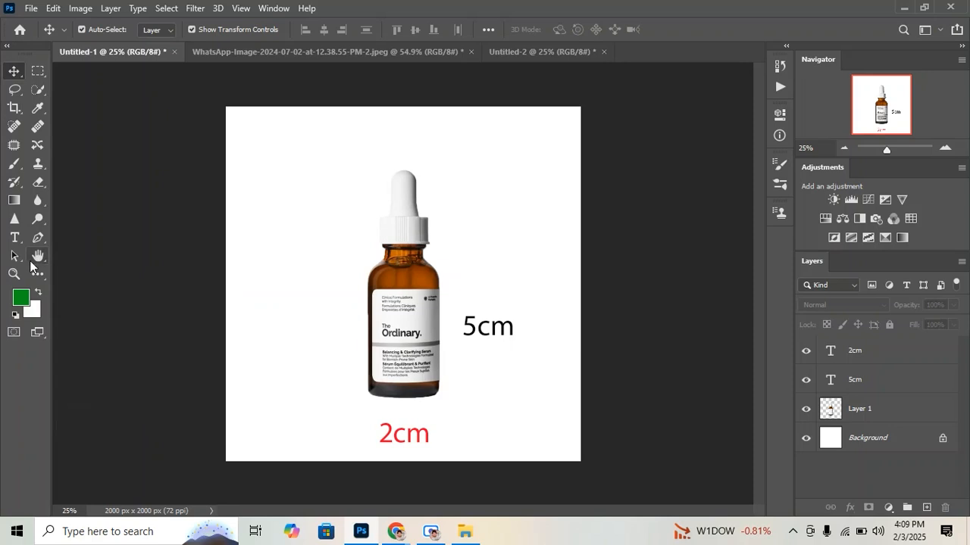
key("k")
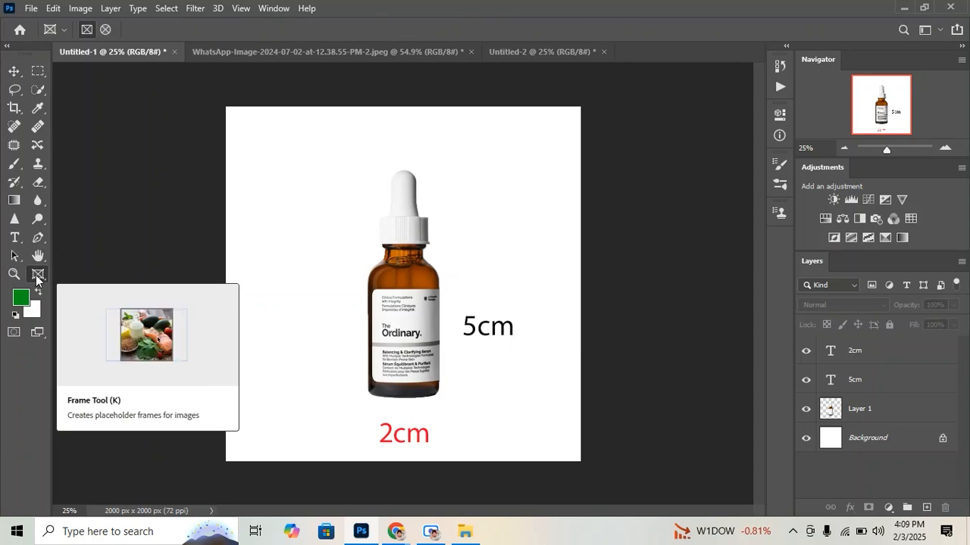
left_click(35, 277)
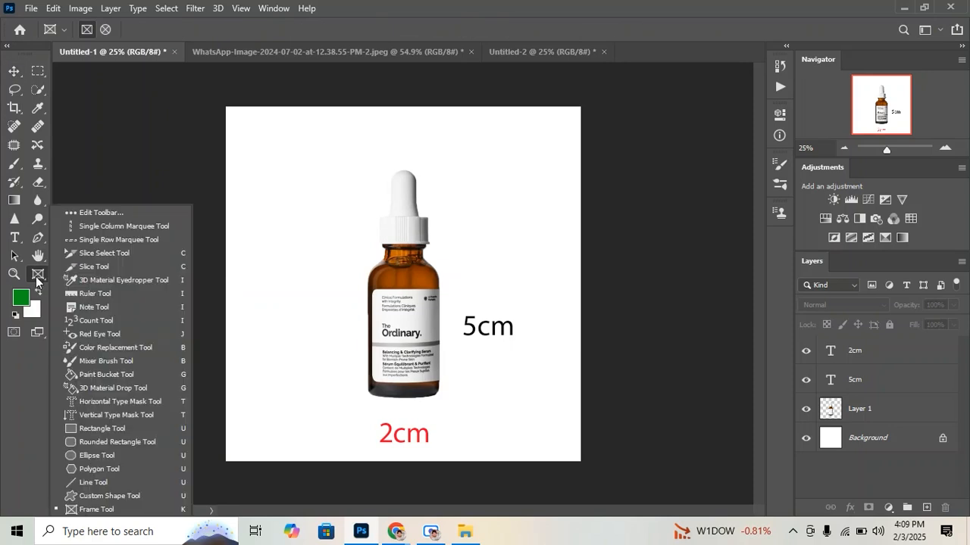
left_click(94, 482)
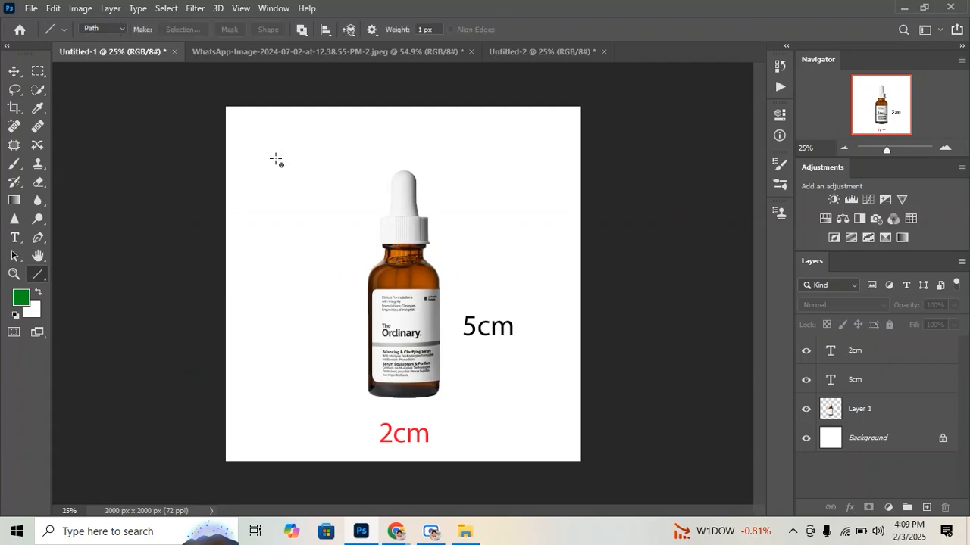
Draw four trial lines as paths around the bottle
left_click_drag(275, 138, 277, 371)
left_click_drag(309, 195, 315, 337)
left_click_drag(338, 190, 341, 318)
left_click_drag(446, 153, 474, 324)
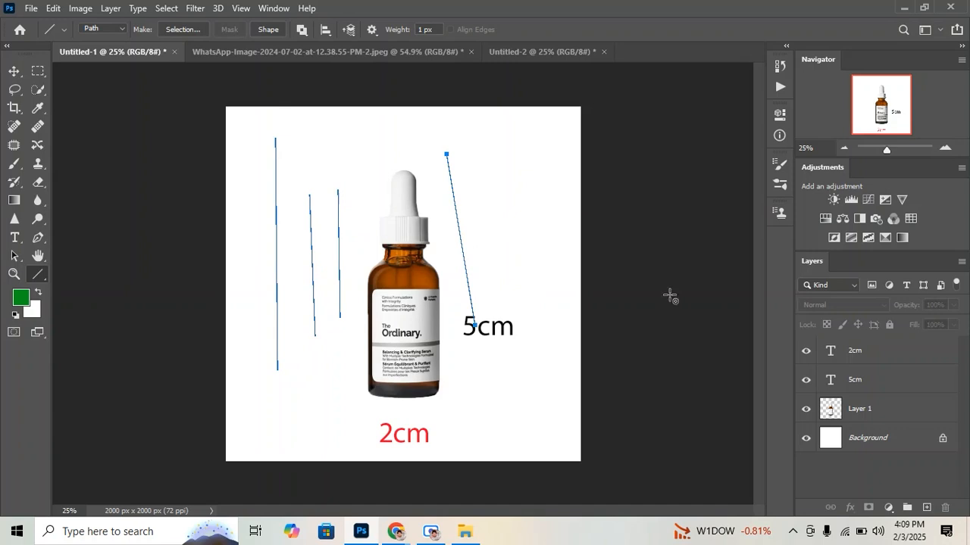
Set the Line tool to Shape mode and draw four thin green trial lines around the bottle
mouse_move(886, 149)
left_mouse_down()
mouse_move(896, 157)
mouse_move(888, 162)
left_mouse_up()
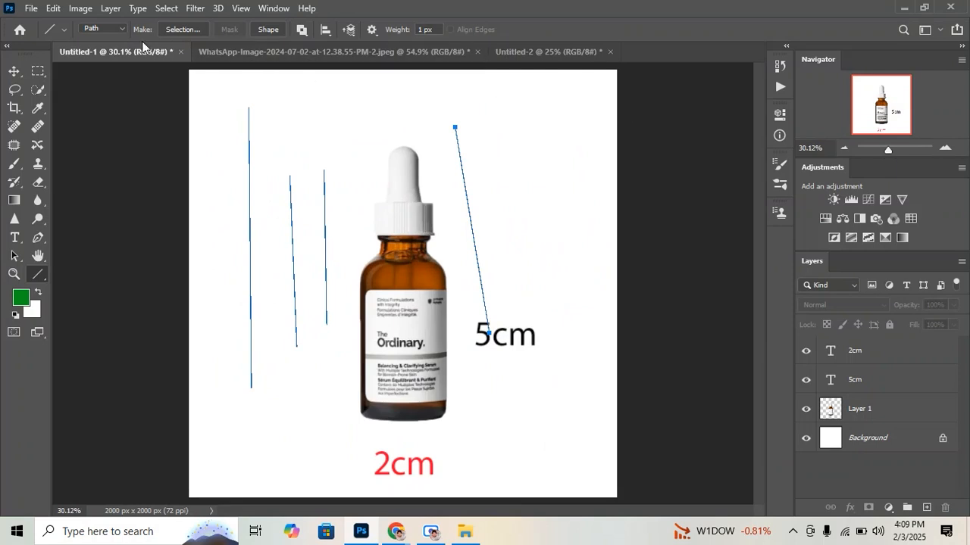
left_click(119, 29)
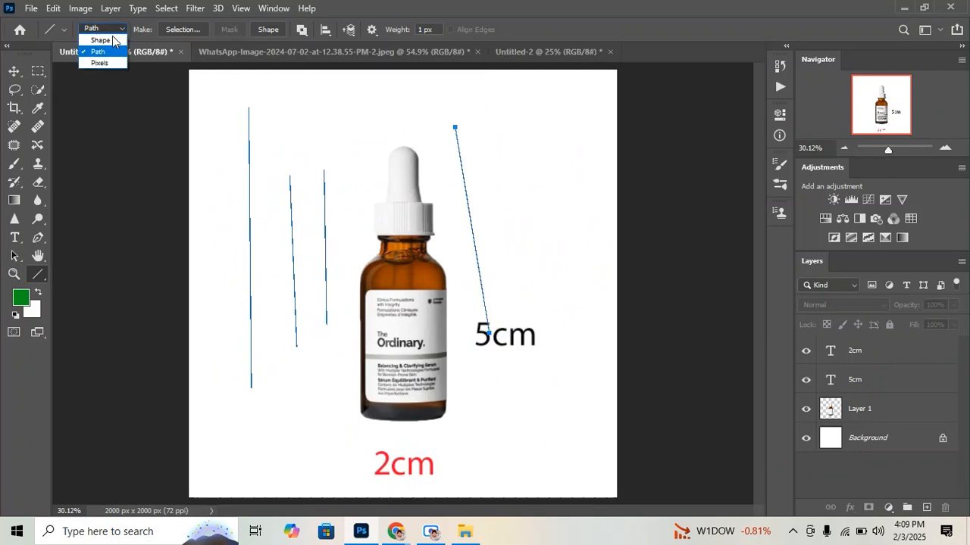
left_click(100, 40)
left_click_drag(510, 127, 537, 349)
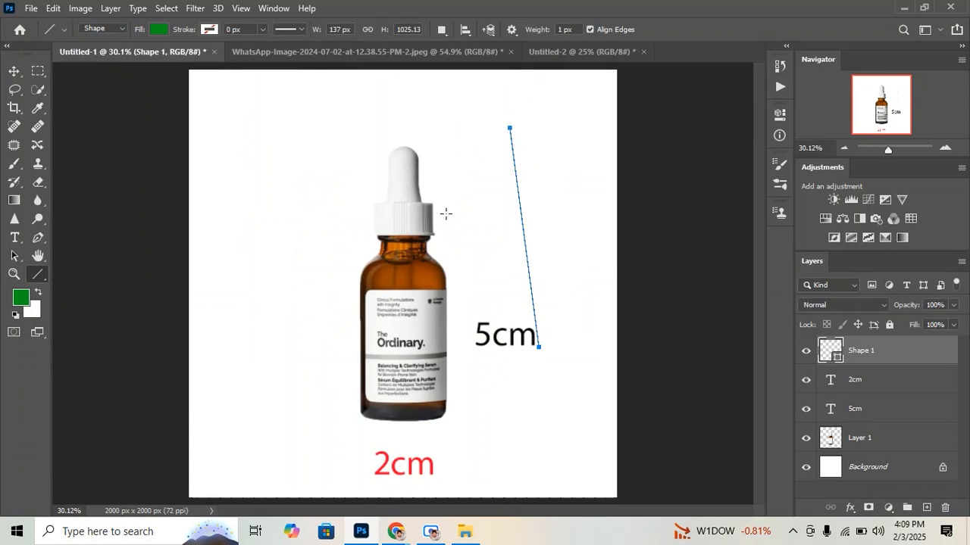
left_click_drag(441, 195, 457, 349)
left_click_drag(309, 227, 322, 364)
left_click_drag(255, 316, 267, 404)
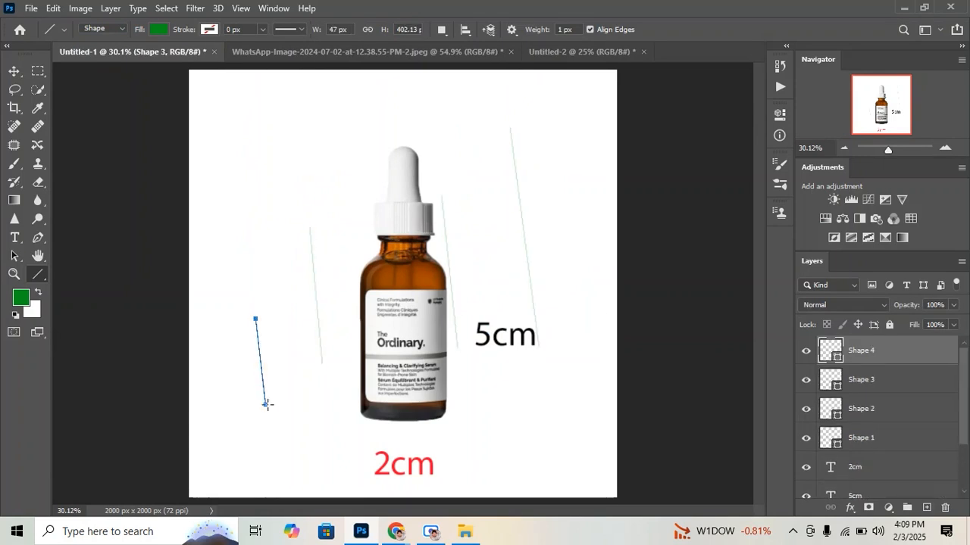
left_click(121, 29)
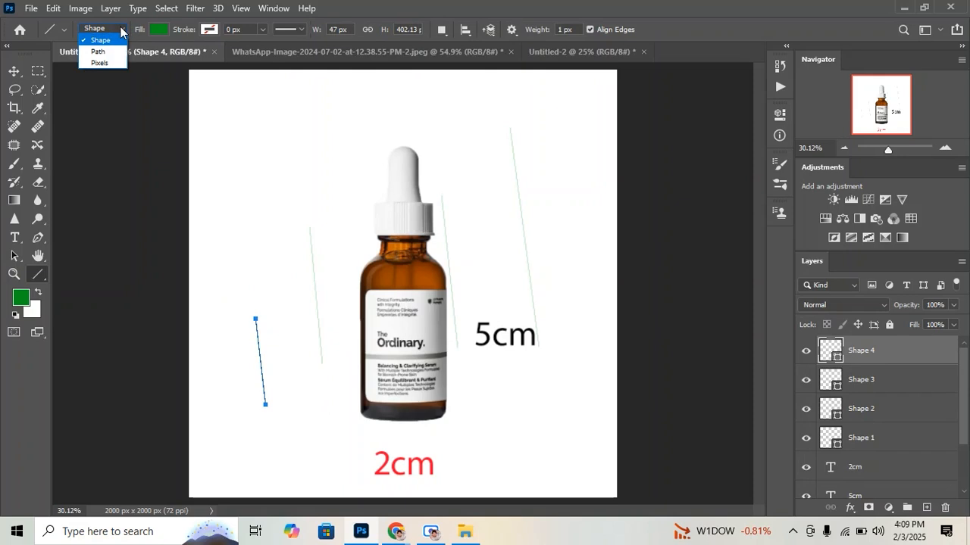
left_click(99, 52)
left_click(113, 30)
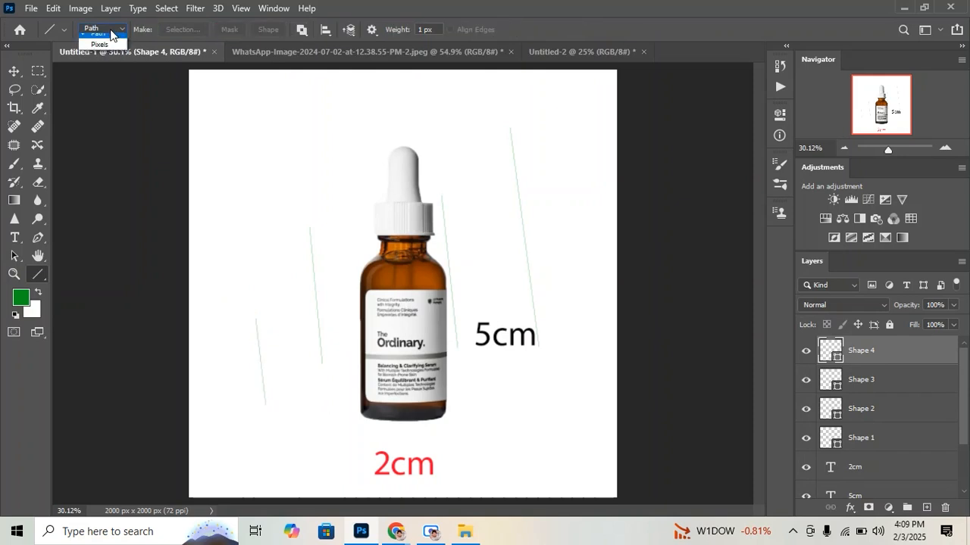
left_click(100, 41)
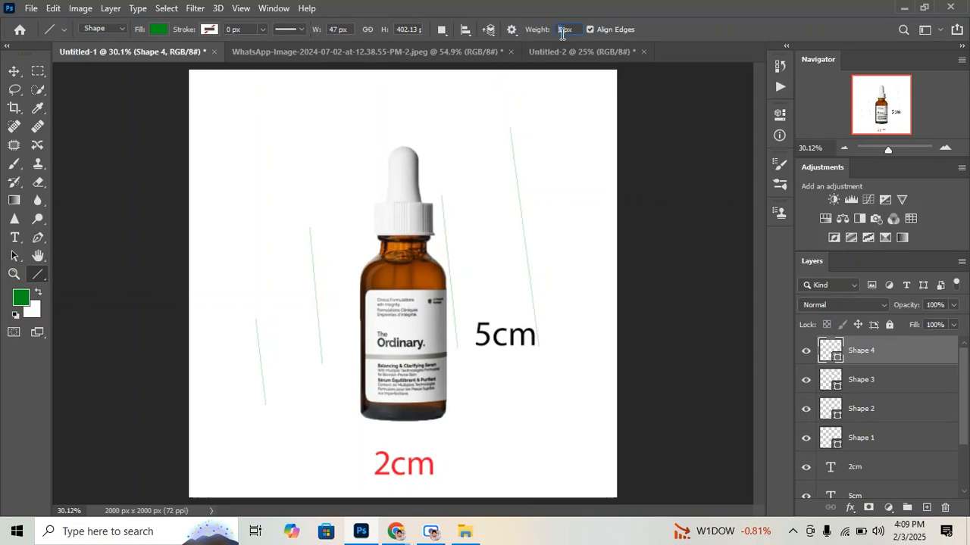
Set the line weight to 10 px and draw five thicker green trial lines around the bottle
type("0")
left_click_drag(576, 129, 577, 338)
left_click_drag(484, 225, 507, 377)
left_click_drag(458, 409, 443, 280)
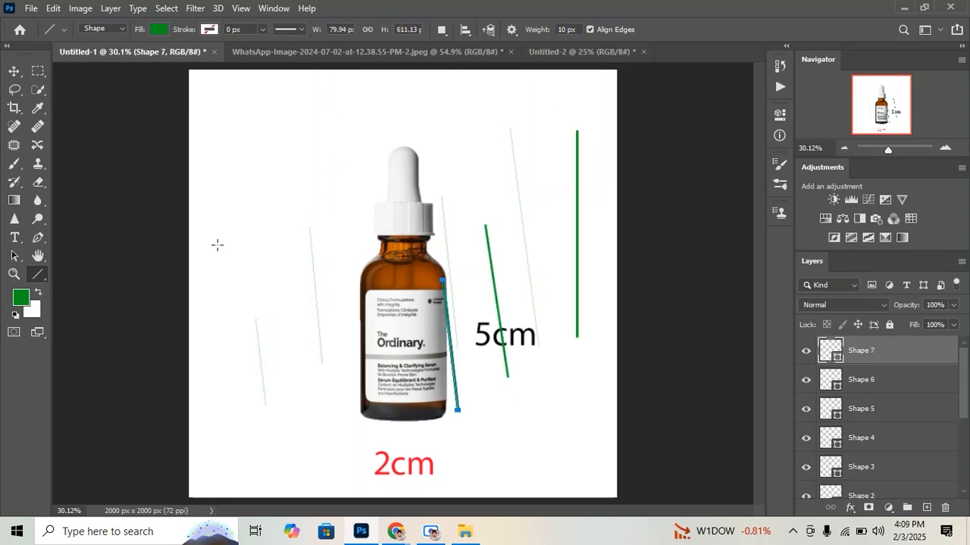
left_click_drag(218, 245, 241, 376)
left_click_drag(262, 213, 291, 372)
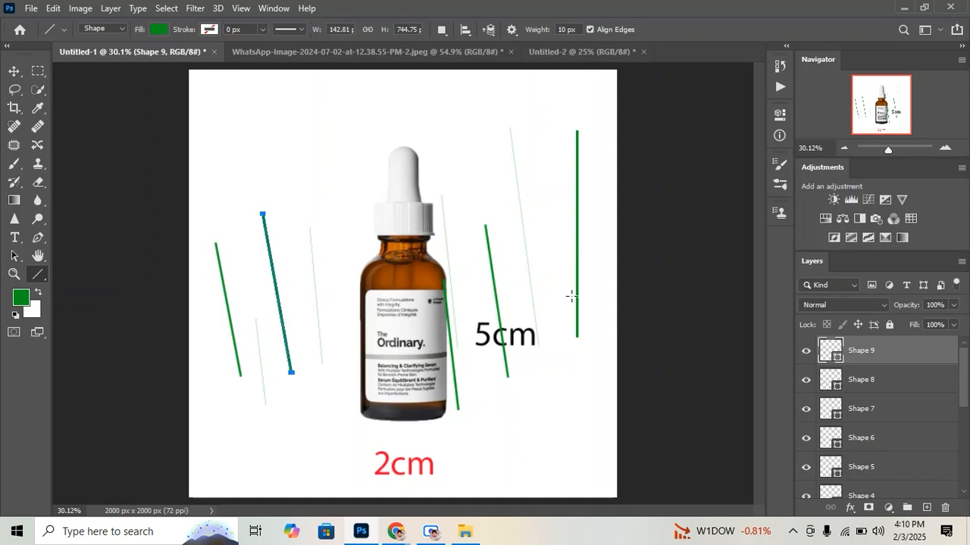
Undo all the trial lines drawn around the bottle
key("alt+bracketleft")
key("alt+bracketleft")
key("alt+bracketleft")
key("ctrl+z")
key("ctrl+z")
key("ctrl+z")
key("ctrl+z")
key("ctrl+z")
key("ctrl+z")
key("ctrl+z")
key("ctrl+z")
key("ctrl+z")
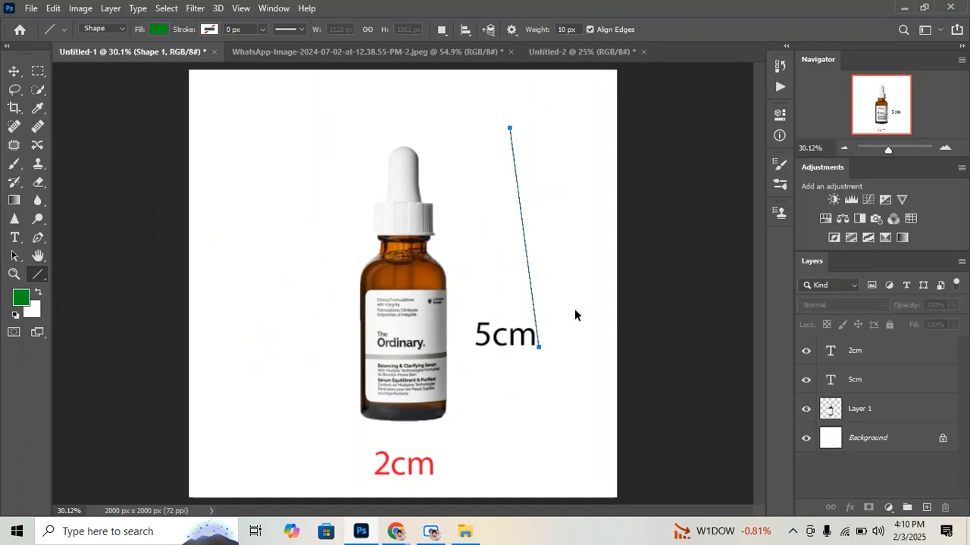
key("ctrl+z")
key("ctrl+z")
key("ctrl+z")
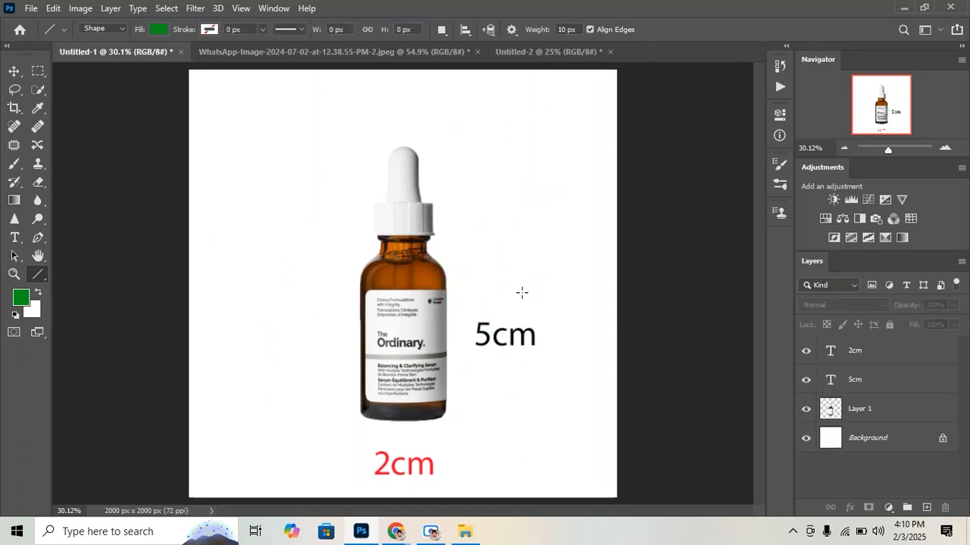
Enable arrowheads at both line ends with a length of 500% and draw two vertical green arrows left of the bottle
left_click(120, 28)
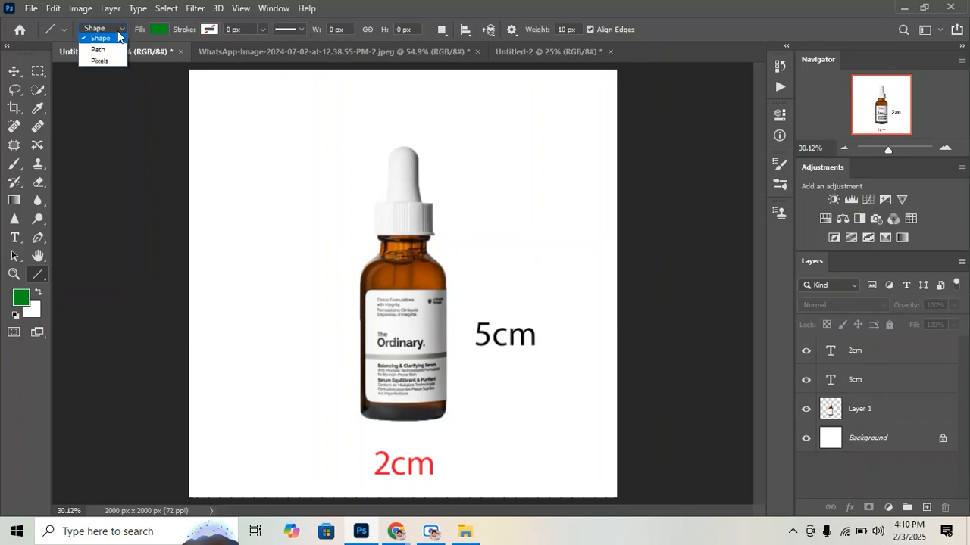
left_click(105, 40)
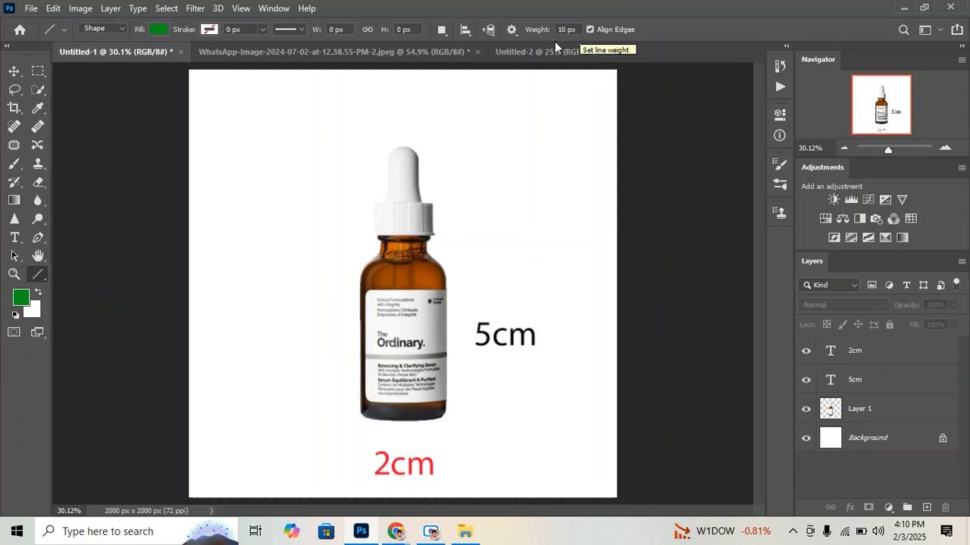
left_click(513, 30)
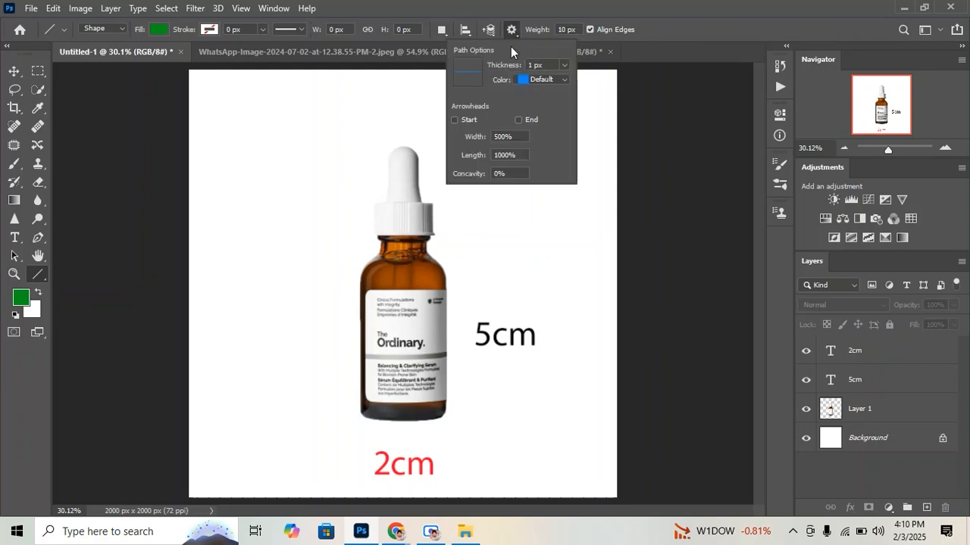
left_click(518, 120)
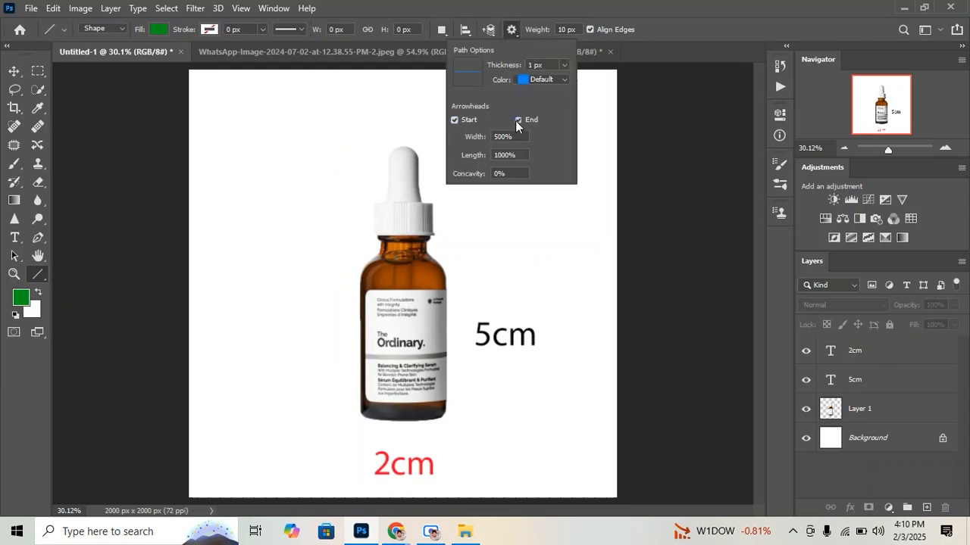
double_click(499, 155)
type("500")
left_click_drag(232, 171, 235, 413)
left_click_drag(300, 195, 303, 371)
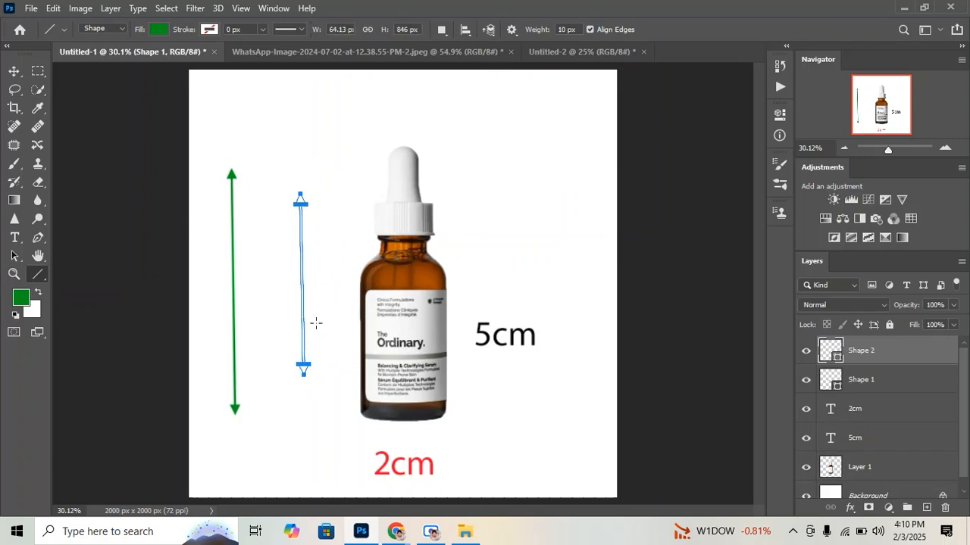
Draw two more green trial arrows on either side of the bottle, and undo all the green arrows
left_click_drag(331, 210, 336, 362)
left_click_drag(516, 191, 529, 346)
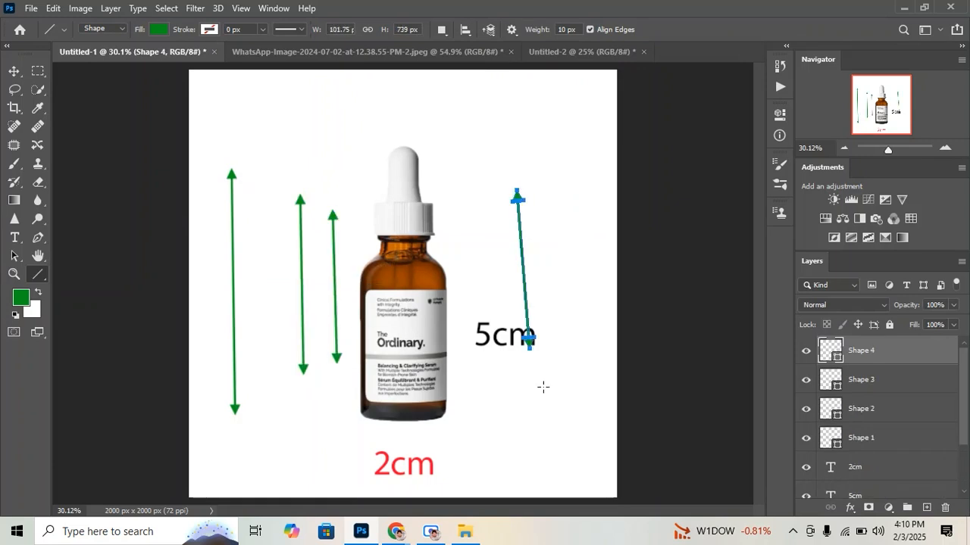
key("ctrl+z")
key("ctrl+z")
key("ctrl+z")
key("ctrl+z")
key("ctrl+z")
key("ctrl+z")
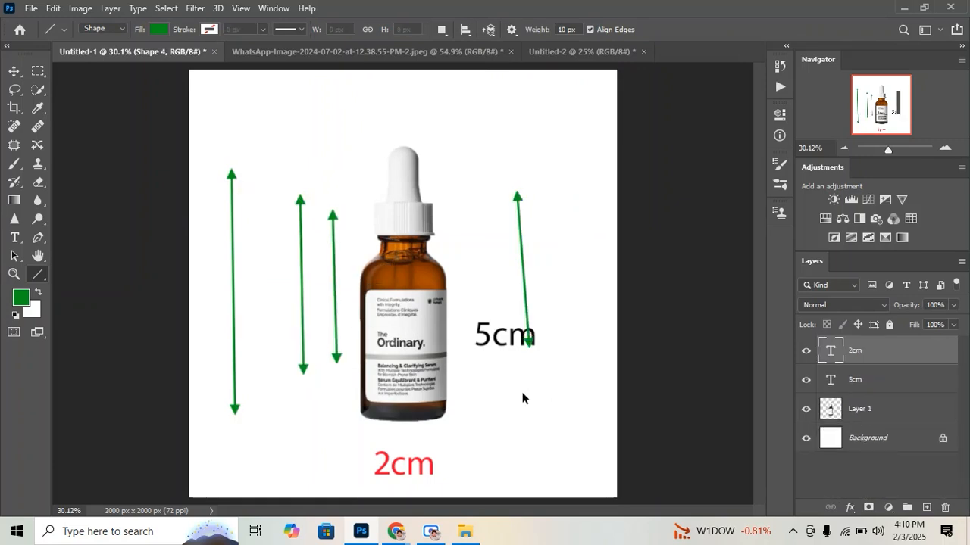
Set the line fill to black and draw two vertical trial arrows through the area right of the bottle
left_click(159, 29)
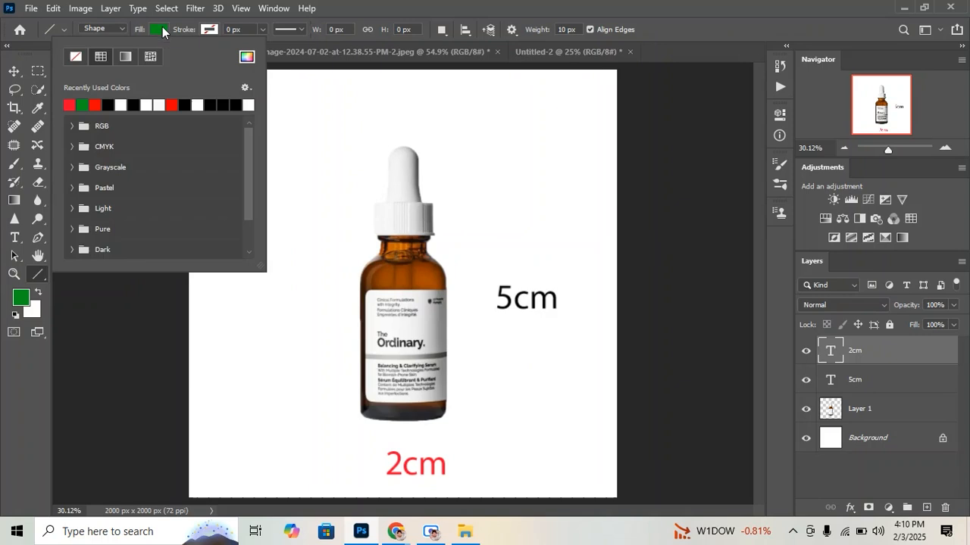
left_click(109, 105)
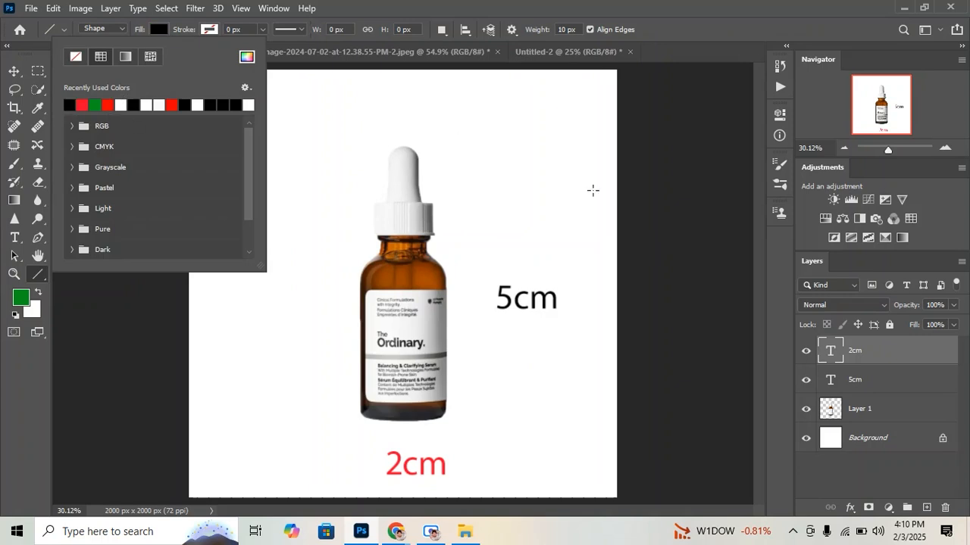
left_click(500, 326)
left_click_drag(500, 326, 500, 157)
left_click_drag(555, 184, 557, 387)
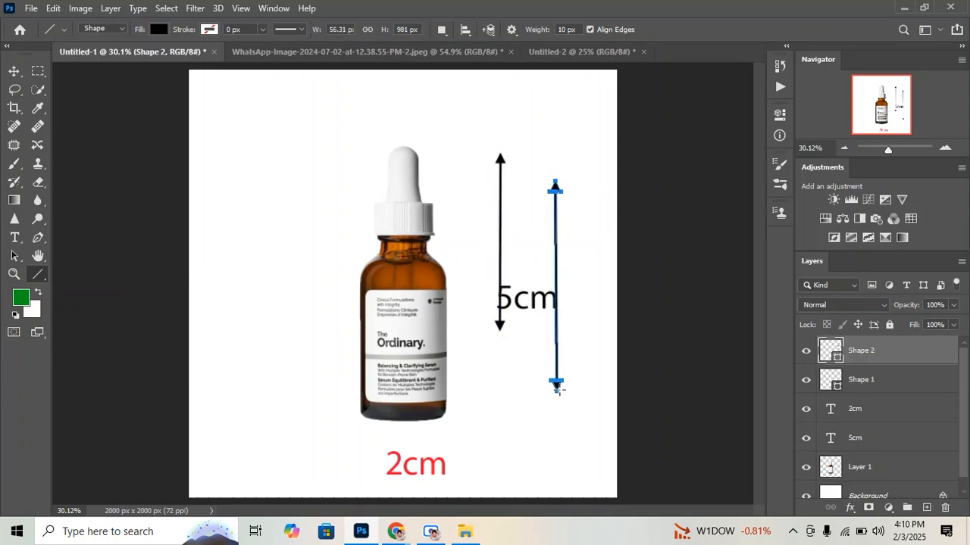
Undo the two black trial arrows
key("ctrl+z")
key("ctrl+z")
key("ctrl+z")
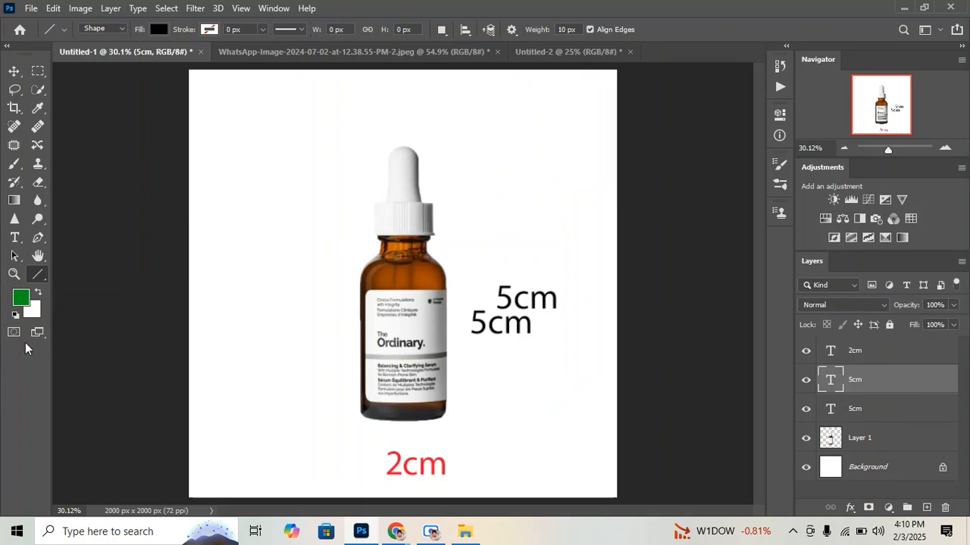
Draw black (000000) double-headed arrows, one about 1264 px tall right of the bottle and one about 385 px wide below it
left_click(22, 298)
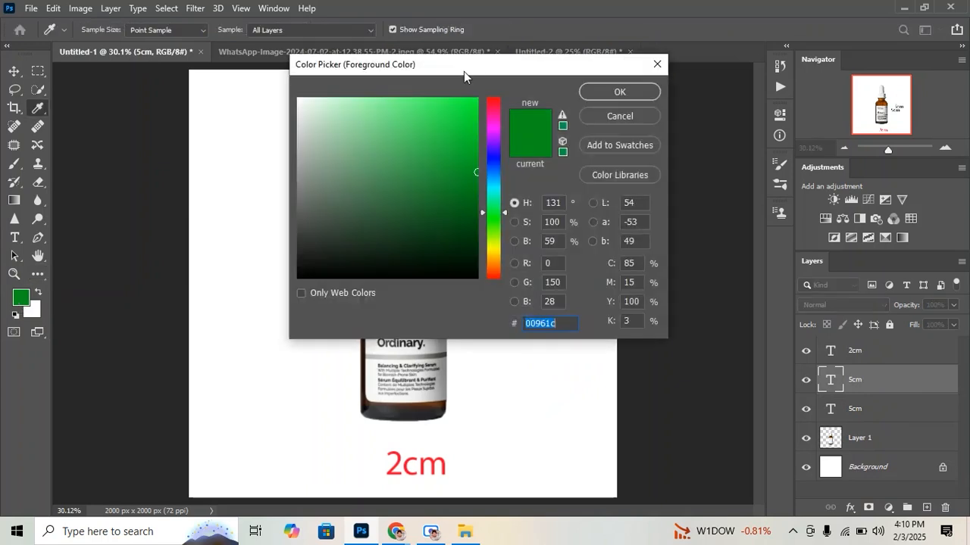
type("000000")
left_click(641, 94)
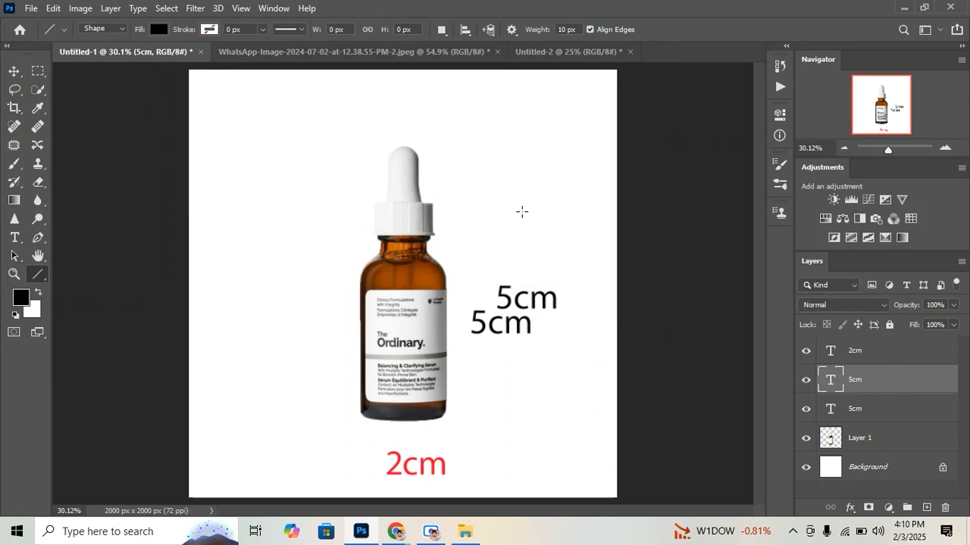
left_click_drag(453, 145, 470, 411)
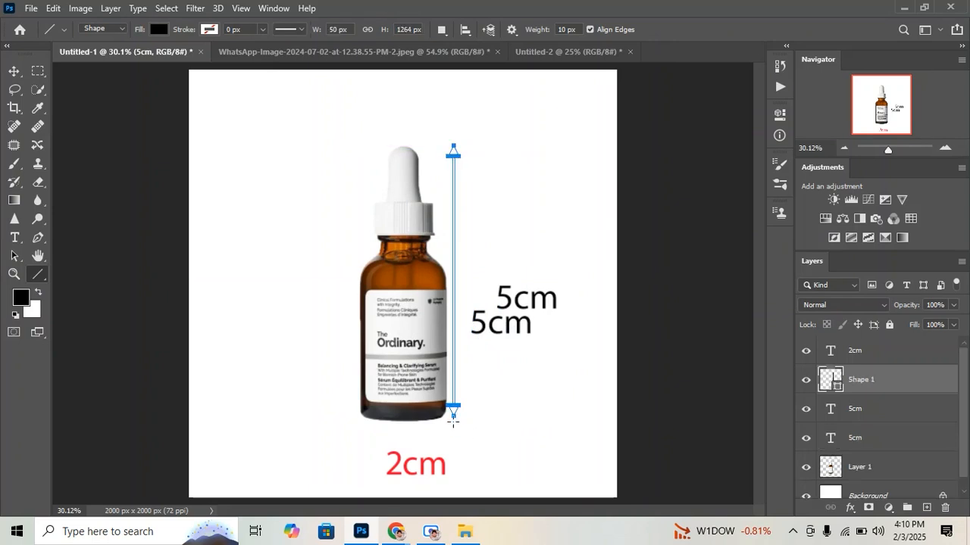
left_click_drag(364, 442, 447, 443)
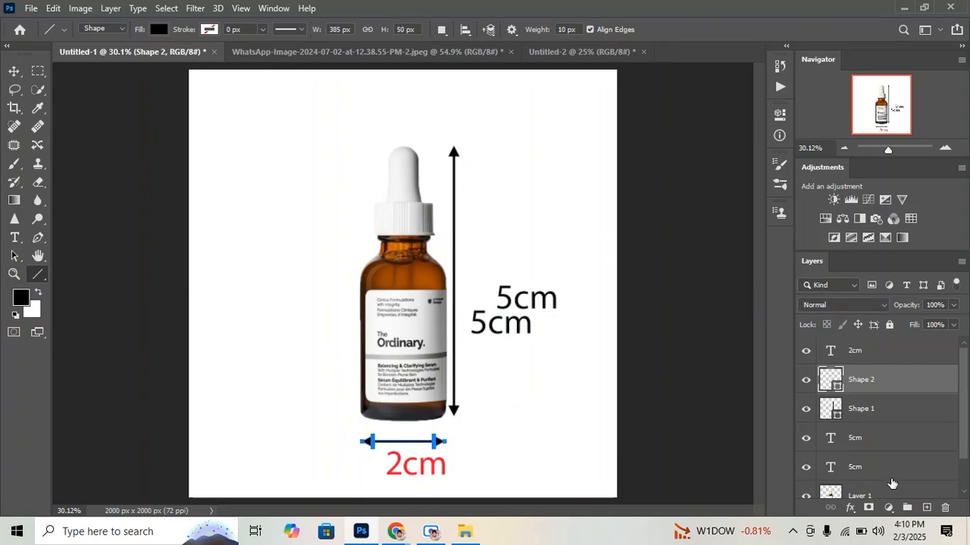
Toggle the visibility of the two arrow layers to check which arrow each one holds
left_click(806, 379)
left_click(806, 380)
left_click(806, 409)
left_click(806, 409)
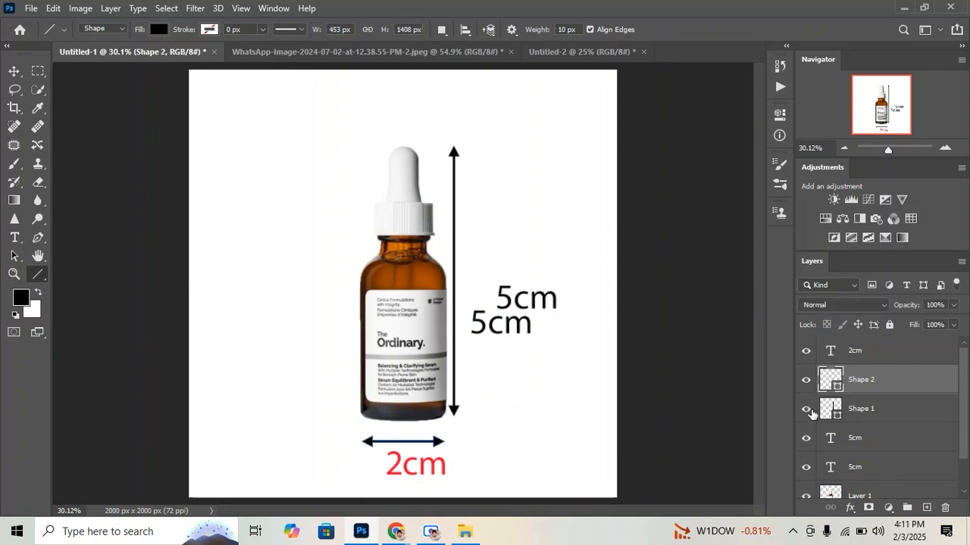
Move the vertical arrow over the bottle and scale it to 102.06% so it spans from the dropper tip to the base
left_click(14, 70)
left_click_drag(457, 153, 466, 179)
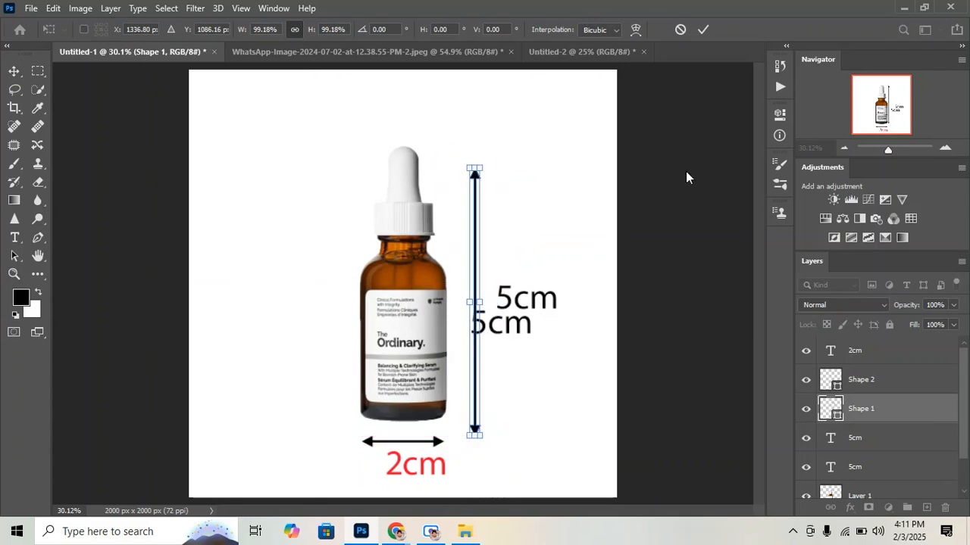
left_click(898, 150)
scroll(716, 106, "up", 5)
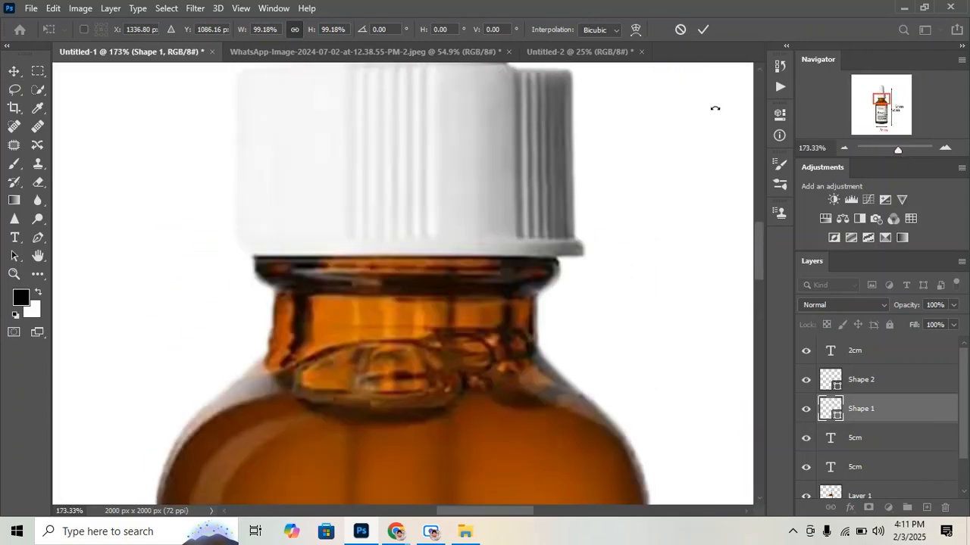
left_click_drag(529, 512, 546, 513)
scroll(677, 126, "up", 6)
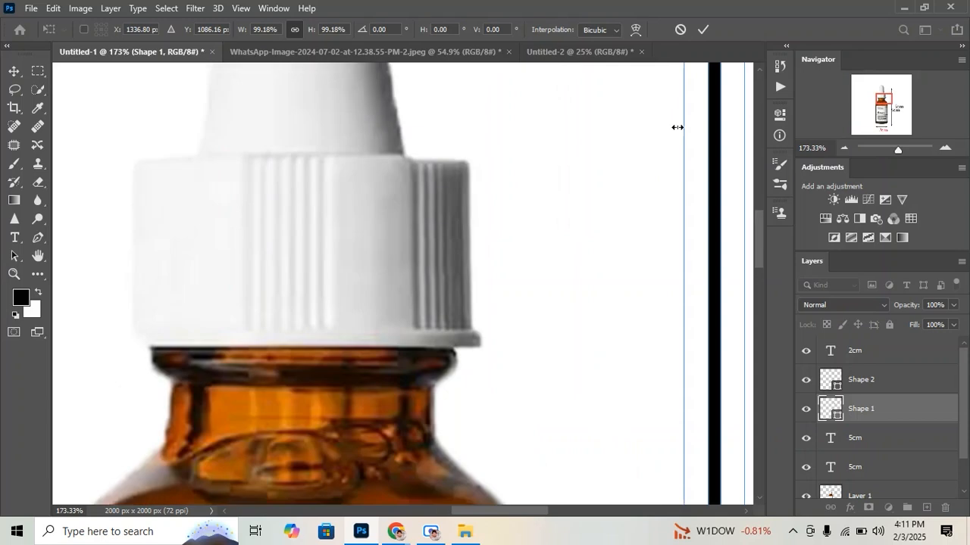
left_click_drag(712, 160, 290, 141)
scroll(319, 158, "down", 3)
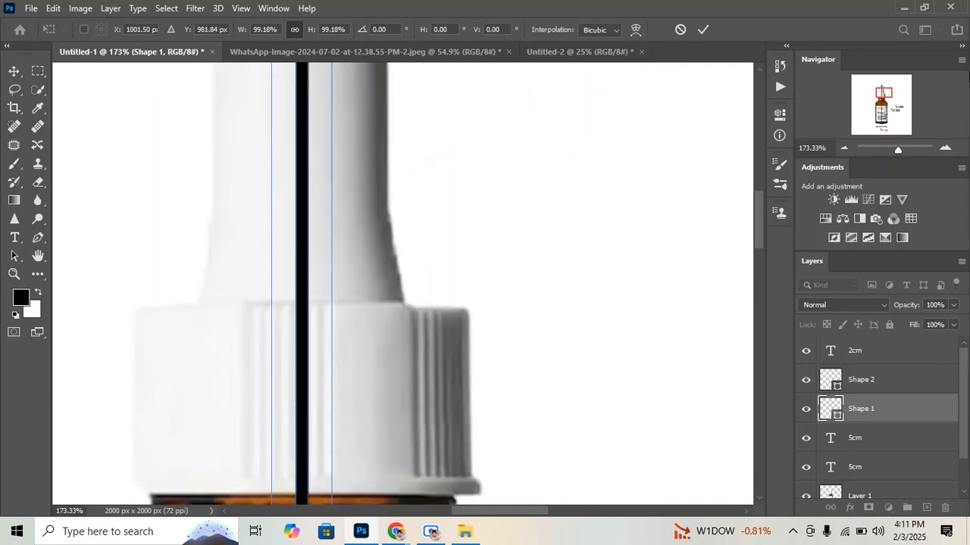
left_click_drag(881, 92, 881, 128)
left_click_drag(456, 197, 449, 239)
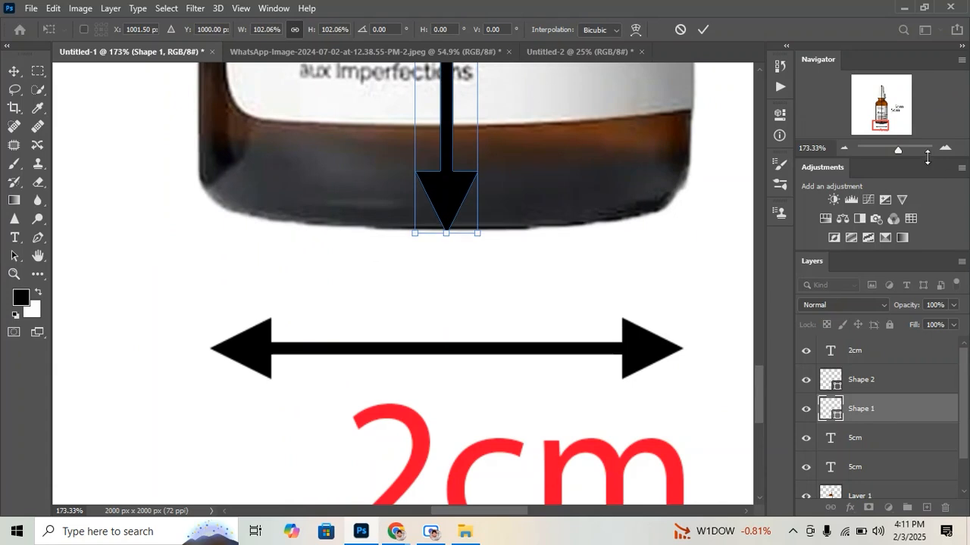
Move the resized vertical arrow straight across to the right of the bottle and apply the transform
left_click_drag(898, 149, 890, 153)
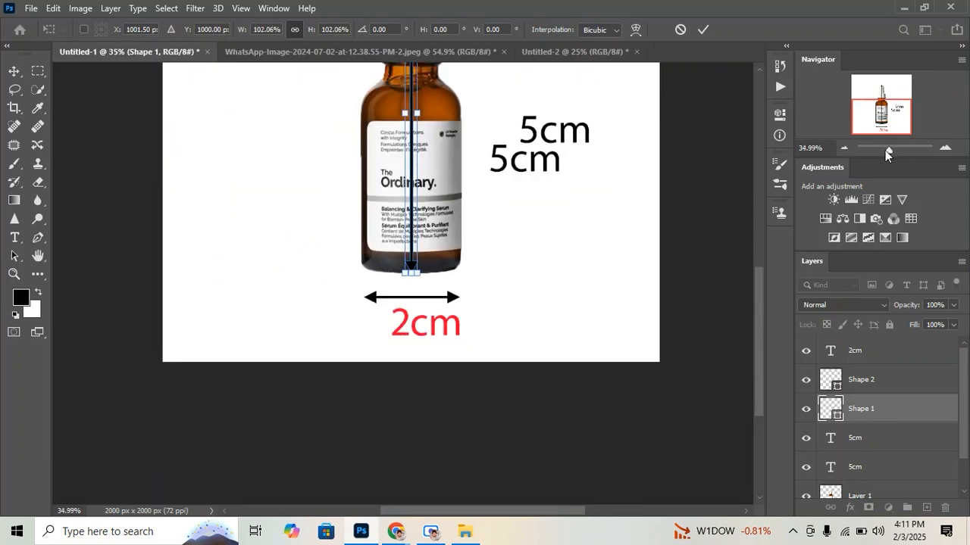
scroll(526, 210, "up", 5)
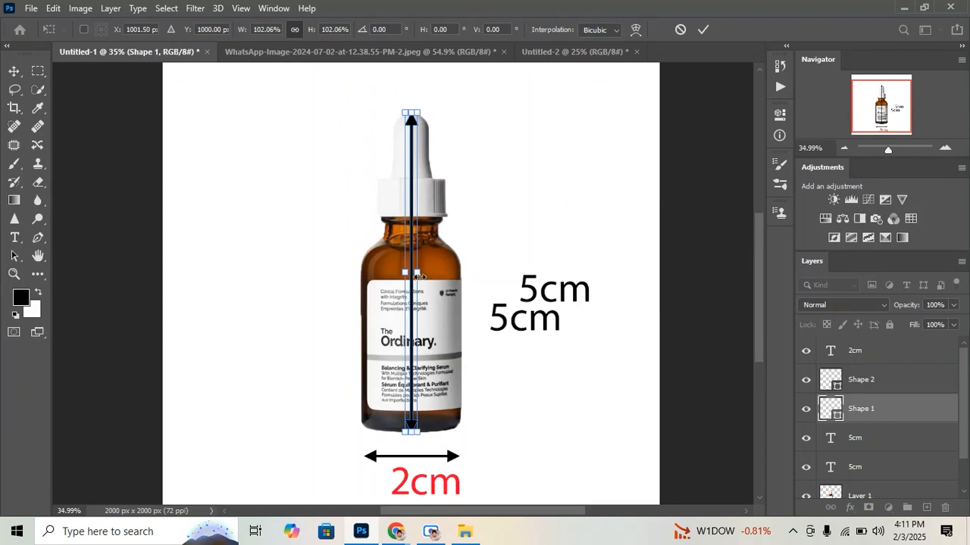
left_click_drag(413, 299, 483, 305)
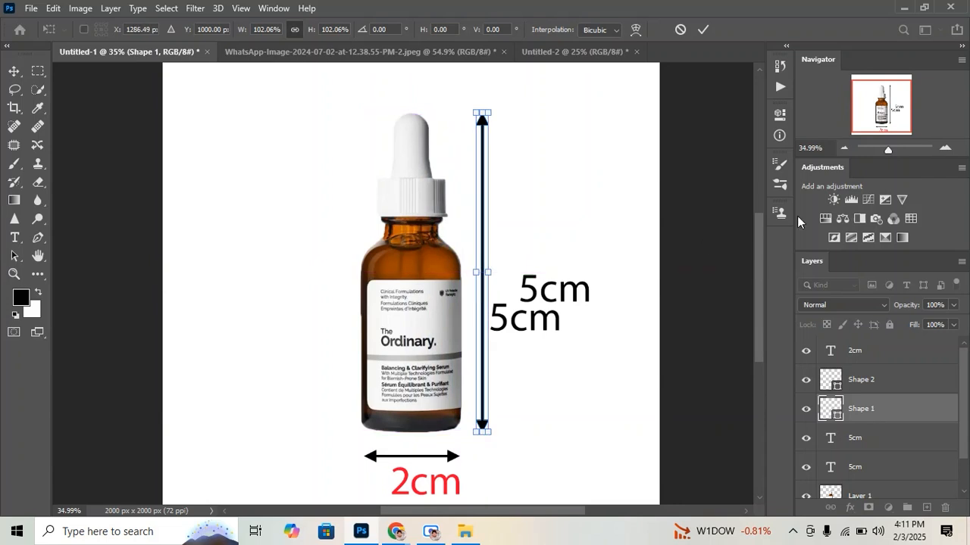
left_click(739, 177)
left_click(714, 116)
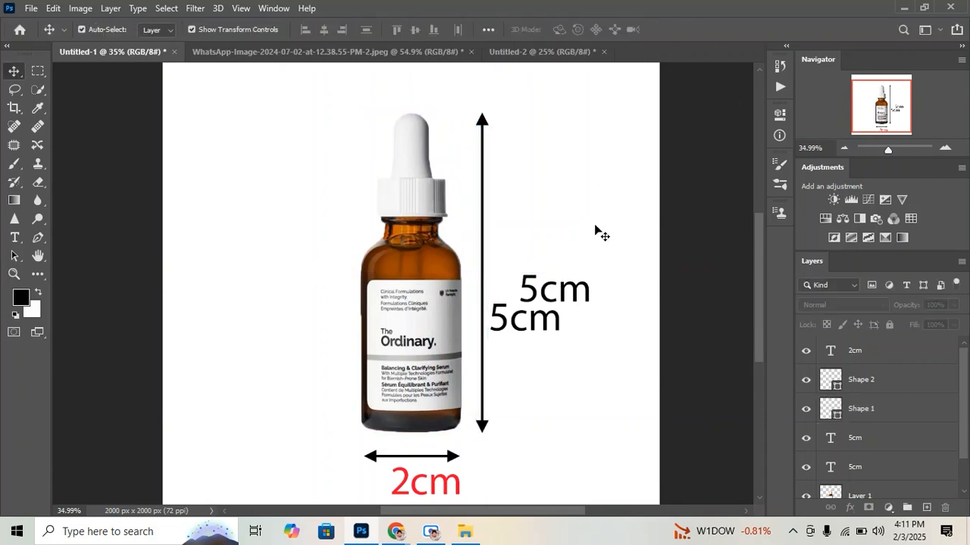
Delete the upper duplicate 5cm label and move the remaining one slightly upward beside the vertical arrow
left_click(534, 288)
key("Delete")
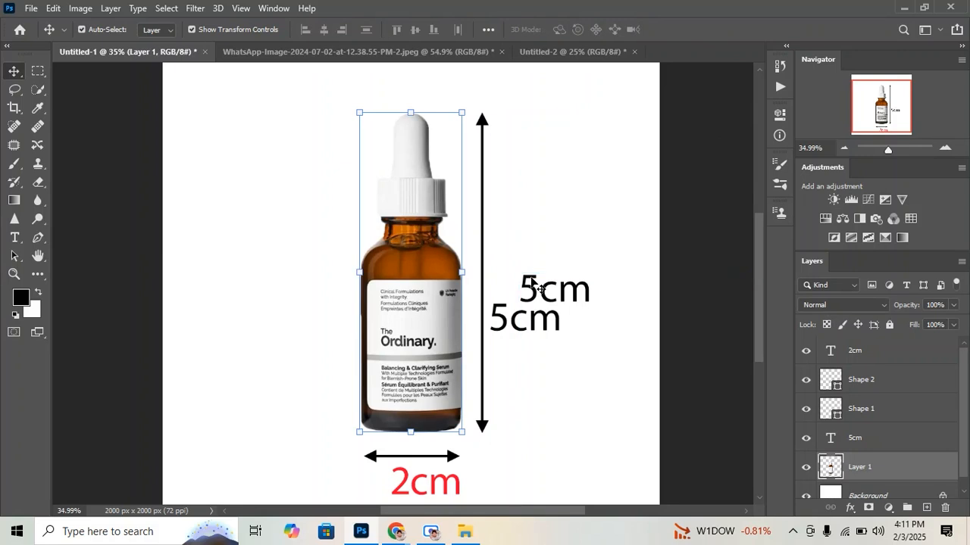
left_click_drag(501, 320, 505, 318)
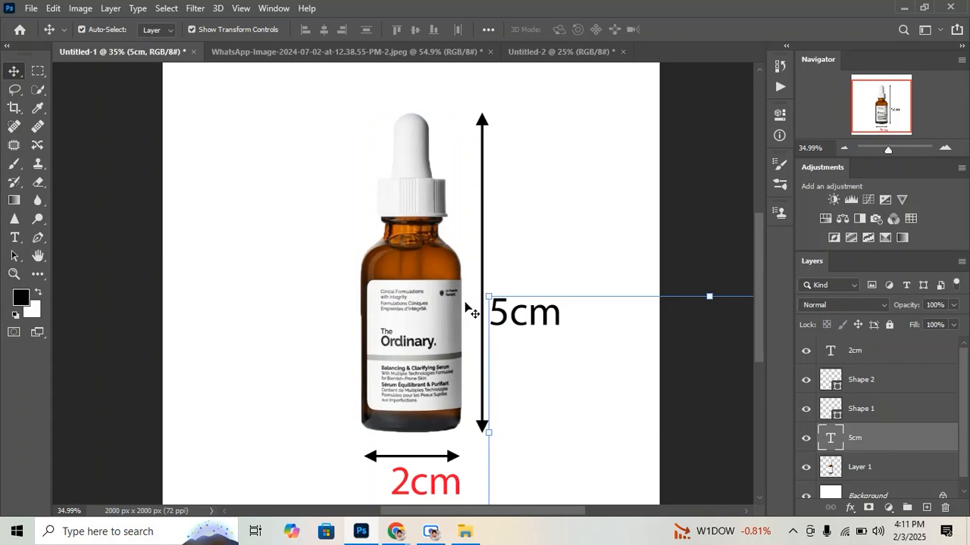
Add a text box above the bottle with the title DIMENTION
scroll(466, 303, "up", 3)
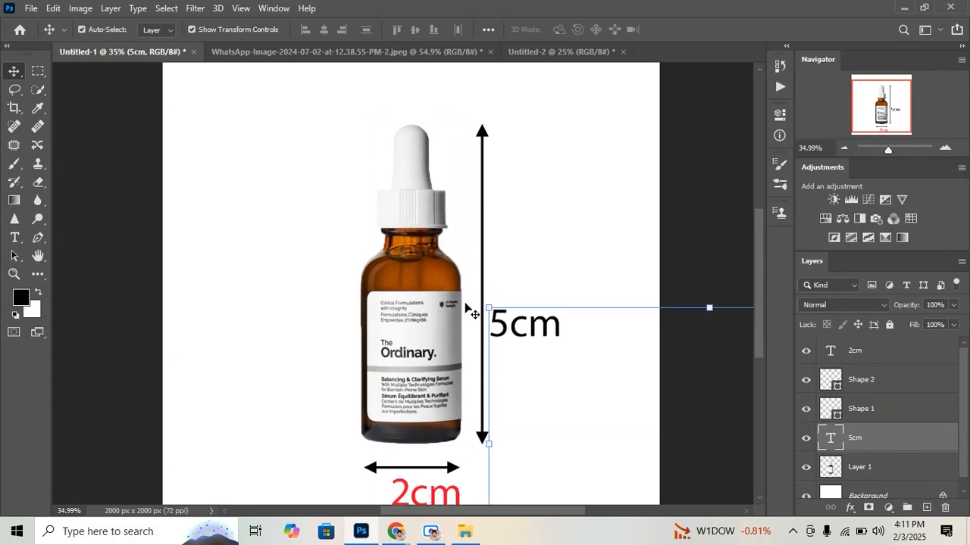
scroll(290, 162, "down", 1)
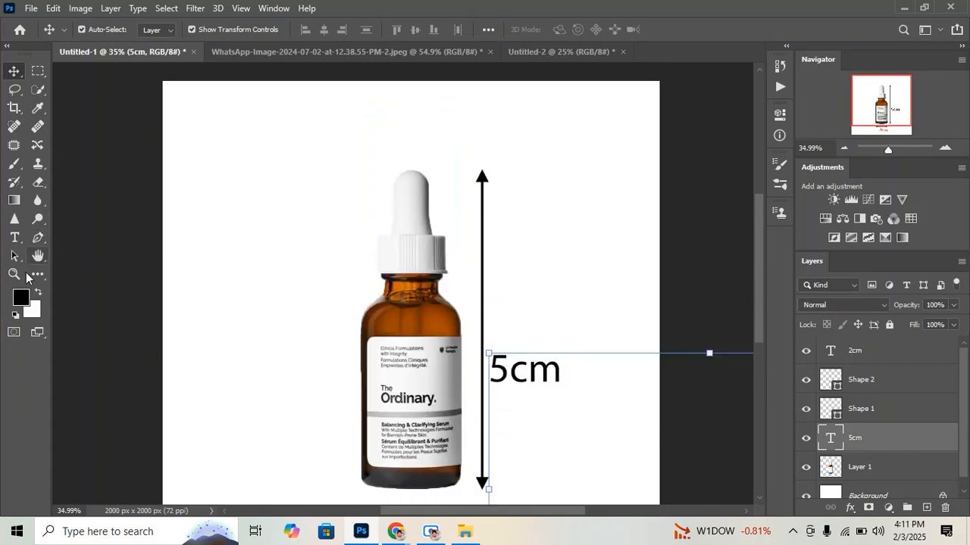
left_click(15, 238)
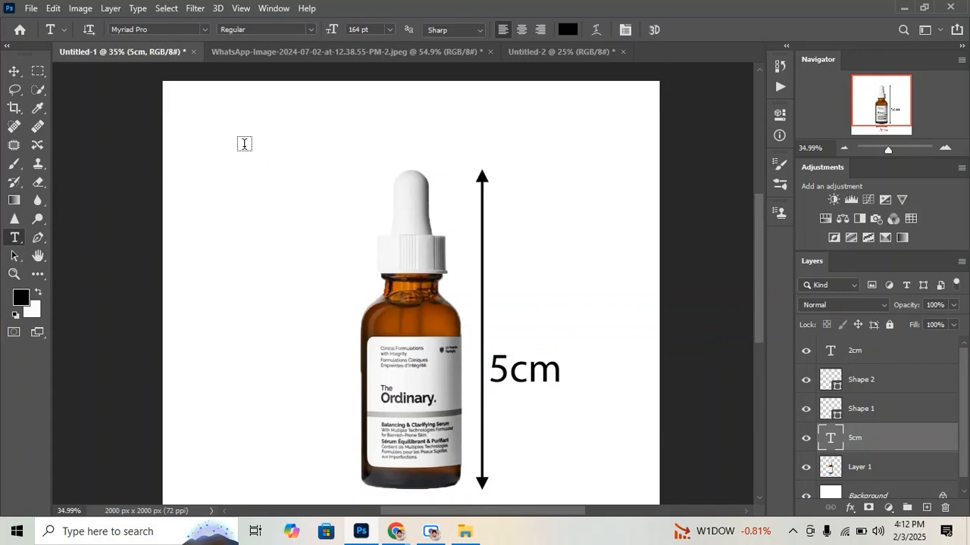
left_click_drag(231, 136, 496, 244)
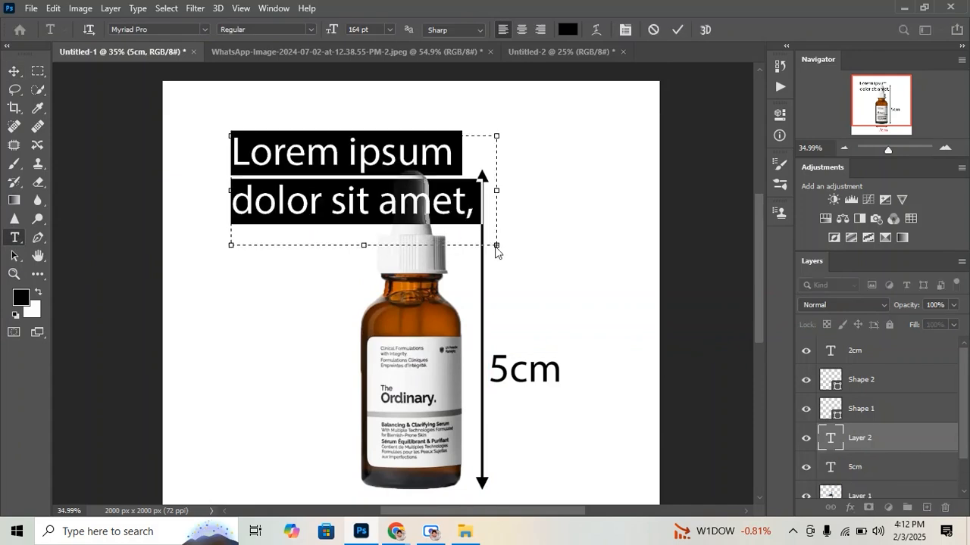
type("DIMEN")
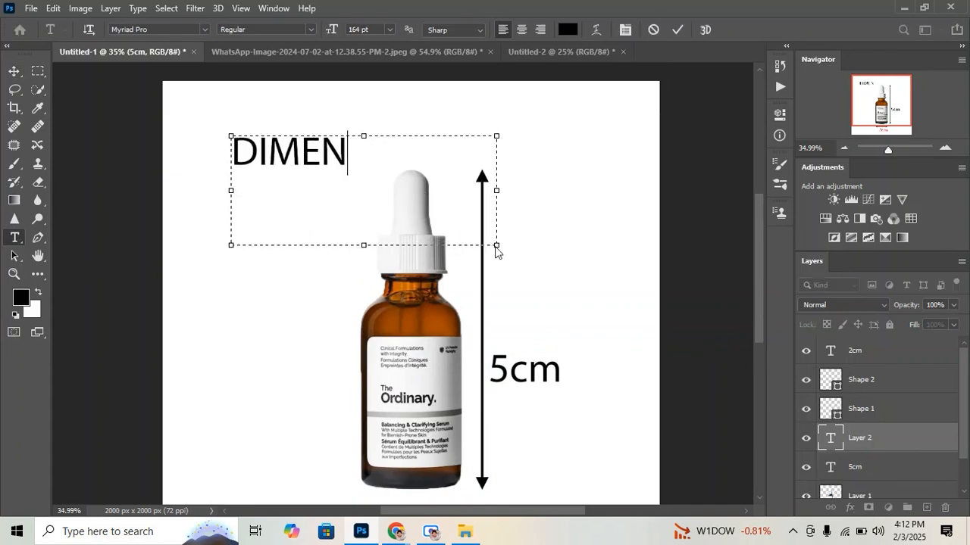
type("TION")
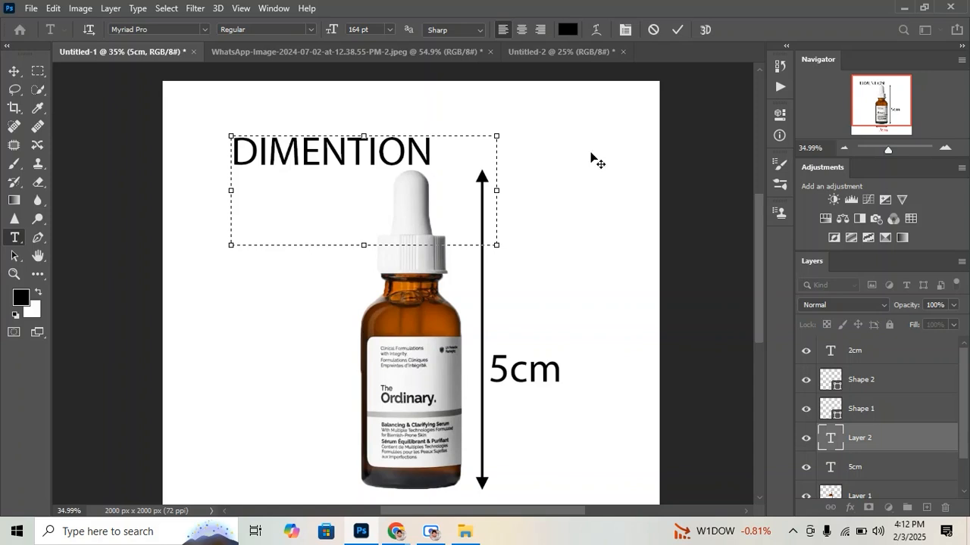
left_click(677, 30)
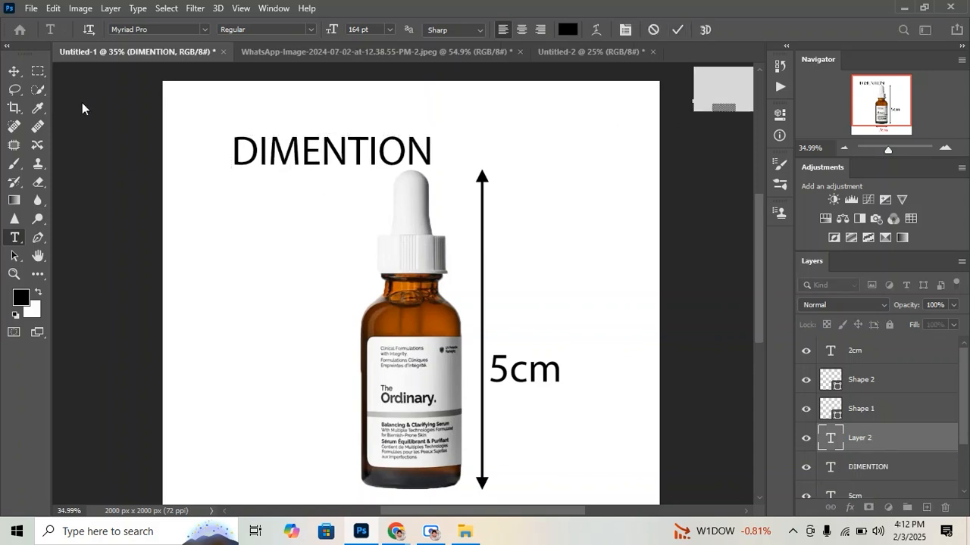
Move the DIMENTION title into the upper-left corner of the canvas and deselect it
left_click(17, 72)
left_click(241, 158)
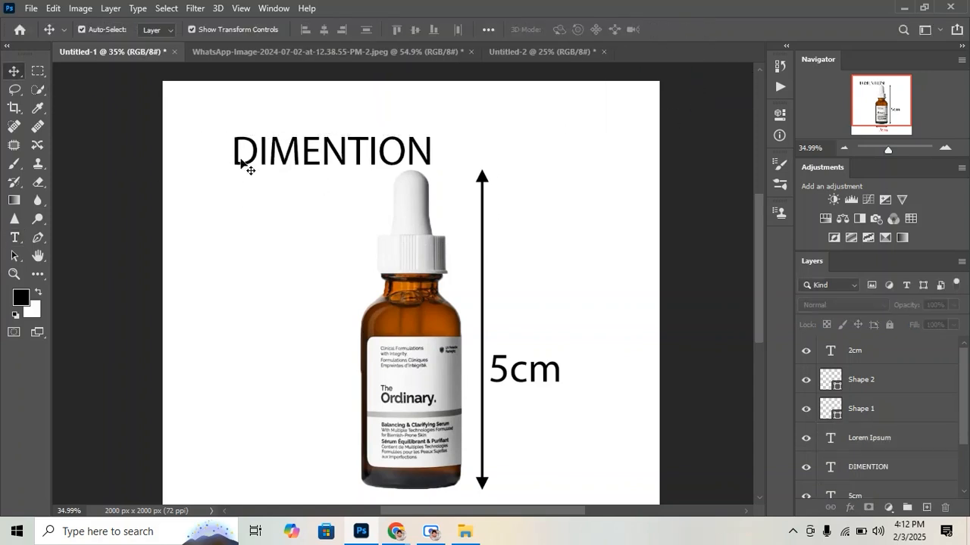
left_click(233, 156)
left_click_drag(233, 159, 179, 128)
left_click(645, 182)
Select the DIMENTION title's text for editing and change its font to Arial
left_click_drag(888, 150, 886, 149)
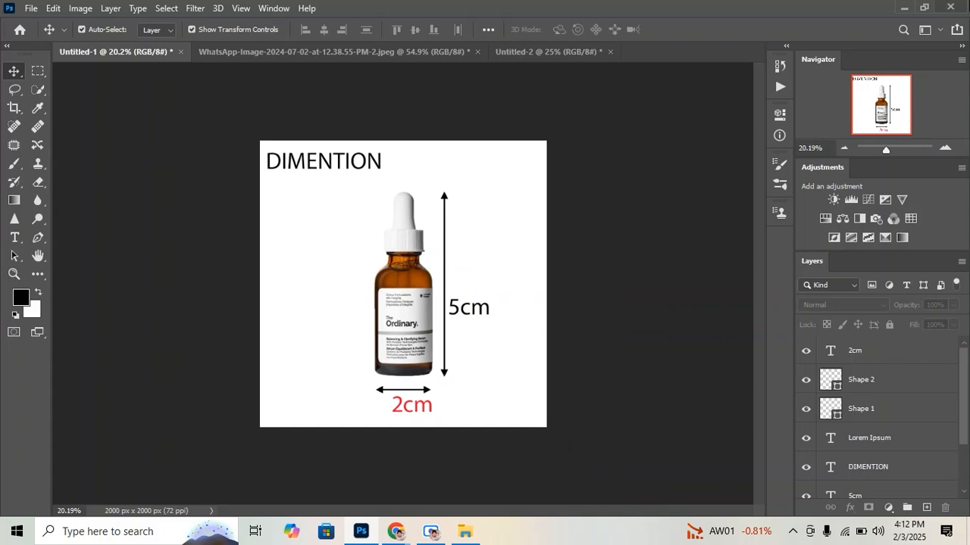
left_click_drag(885, 149, 887, 149)
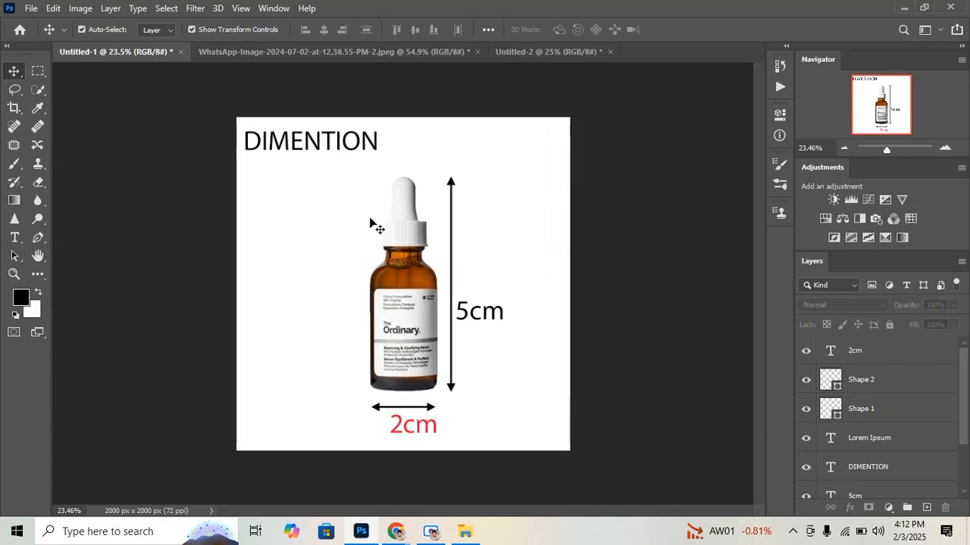
left_click(337, 144)
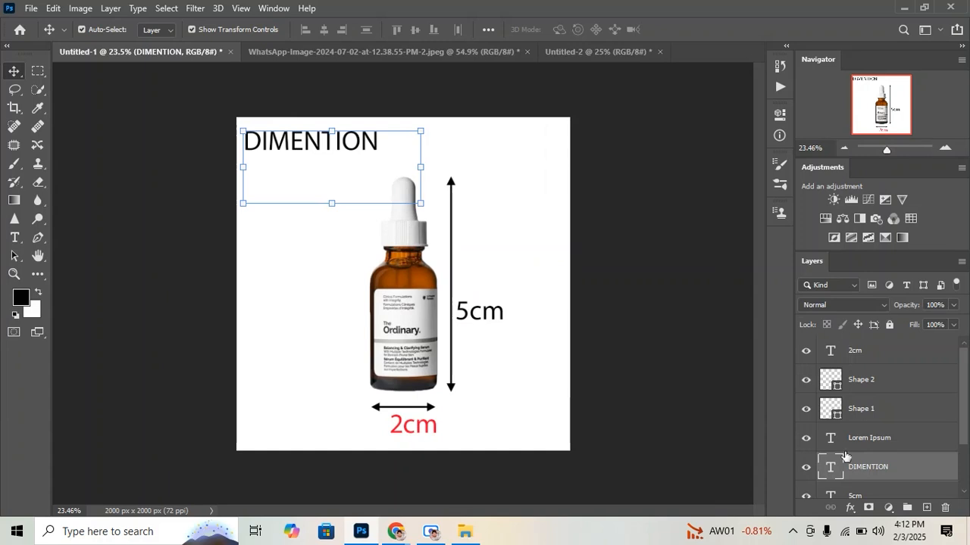
double_click(327, 141)
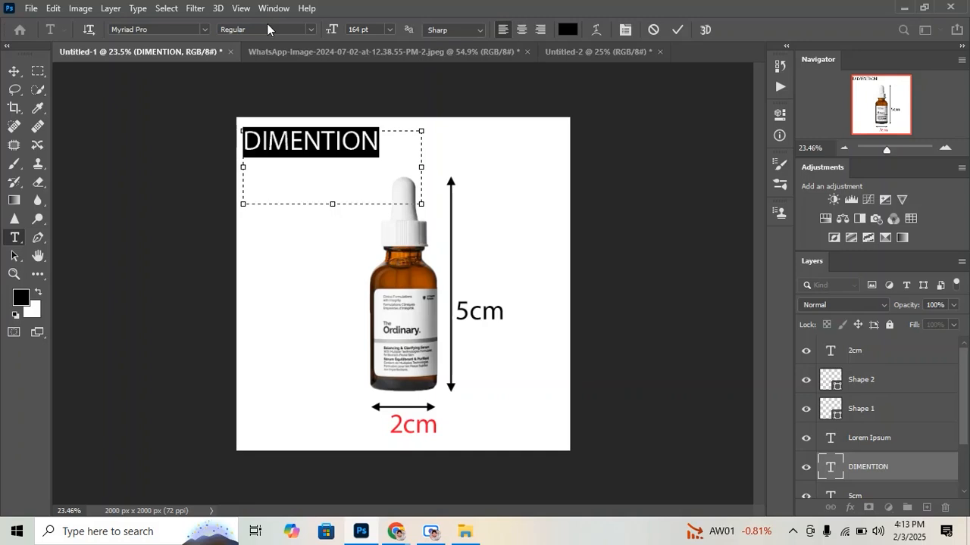
left_click(237, 32)
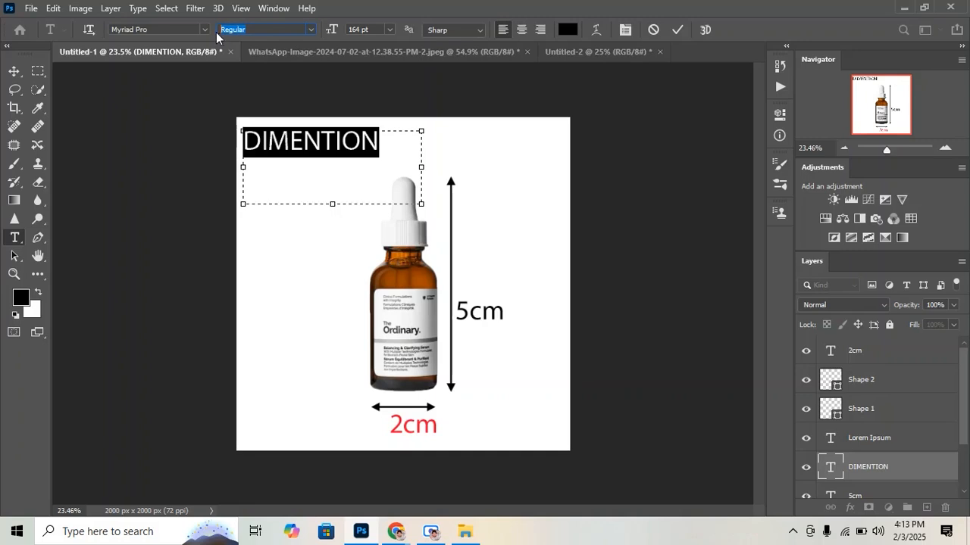
left_click(315, 29)
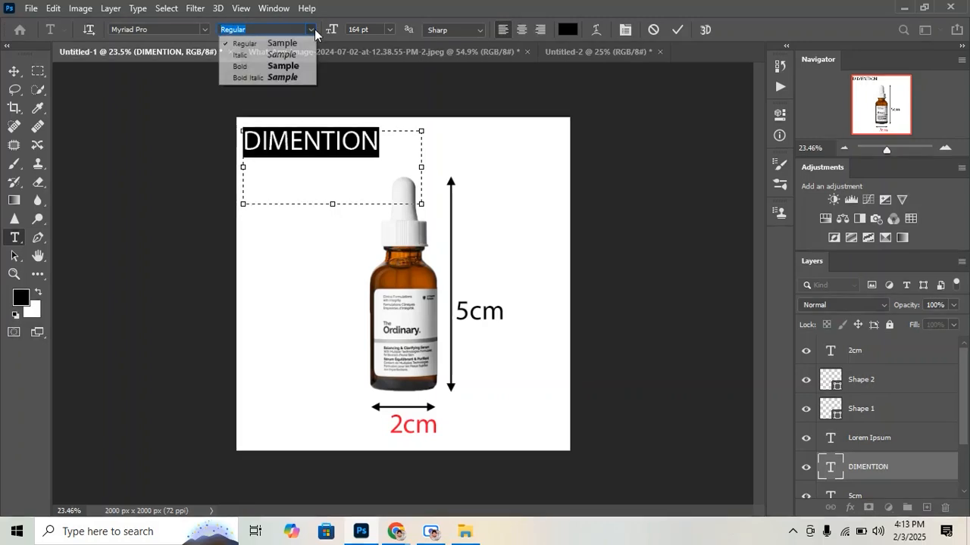
left_click(315, 30)
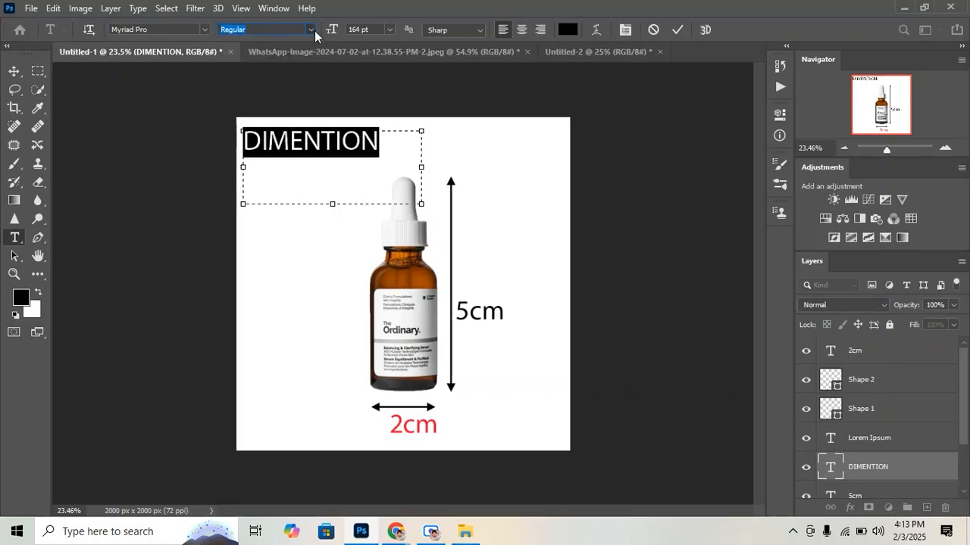
left_click(206, 29)
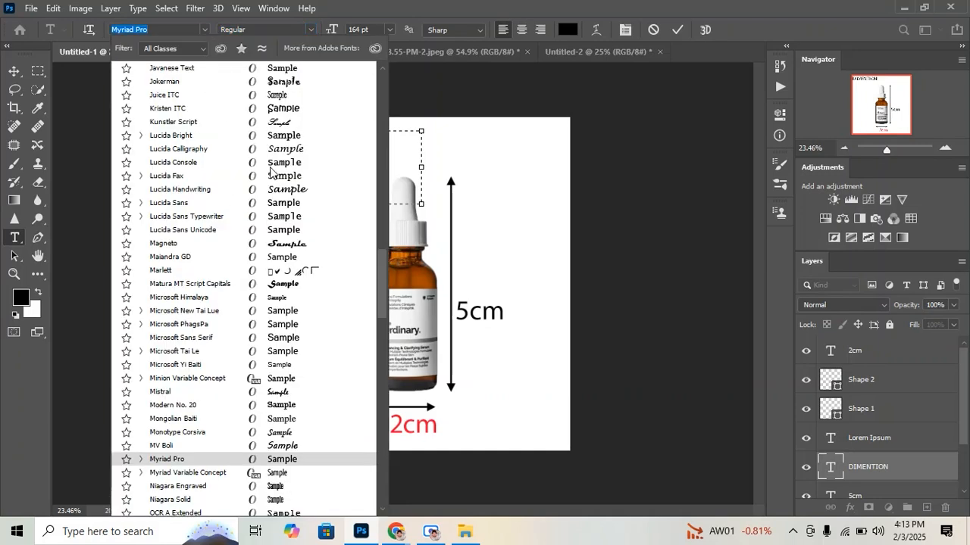
scroll(367, 299, "up", 3)
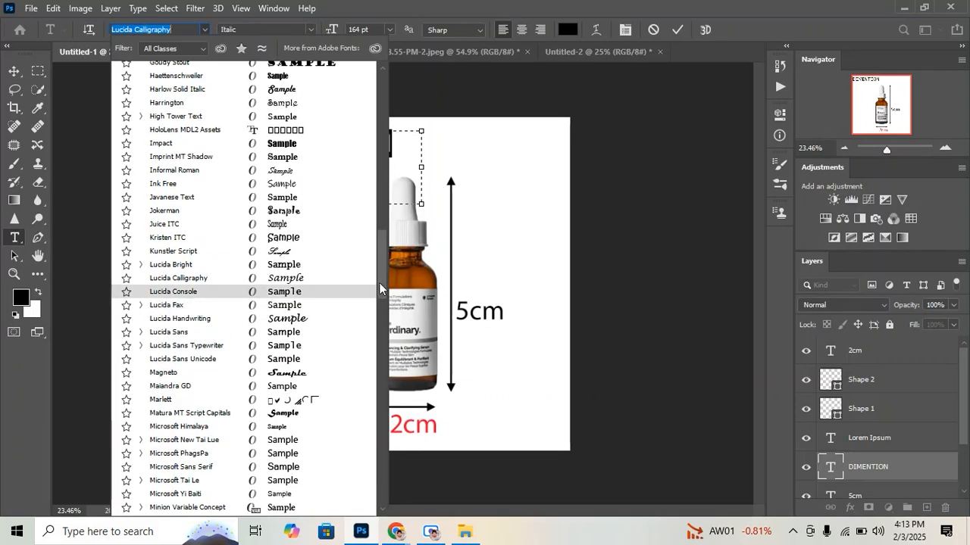
left_click_drag(380, 282, 386, 87)
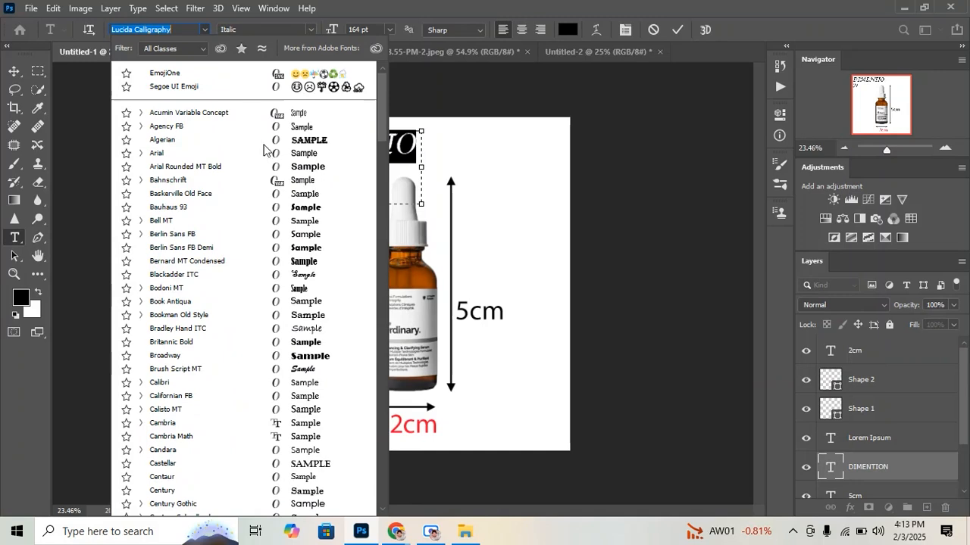
left_click(168, 155)
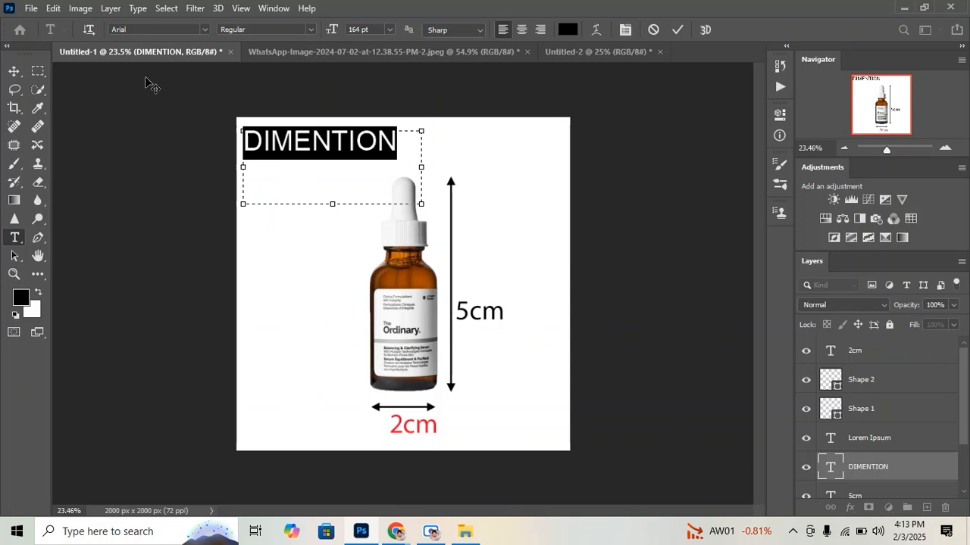
Try the Italic style on the DIMENTION title, and set its font style to Black
left_click(311, 29)
left_click(279, 99)
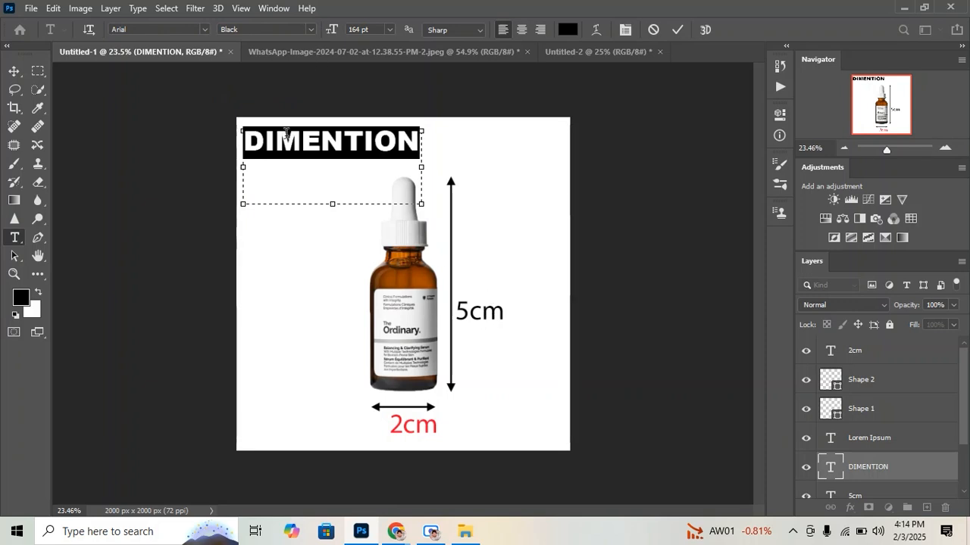
left_click(310, 29)
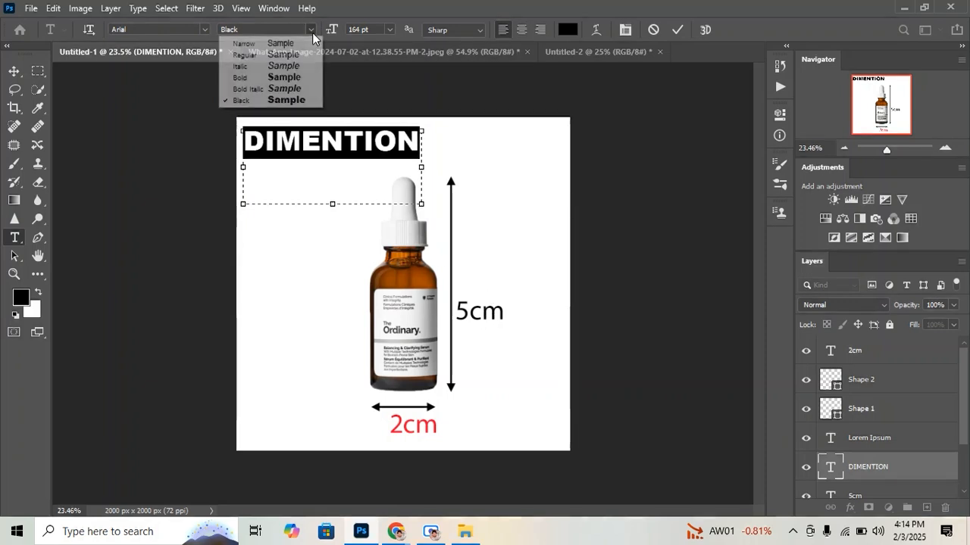
left_click(284, 66)
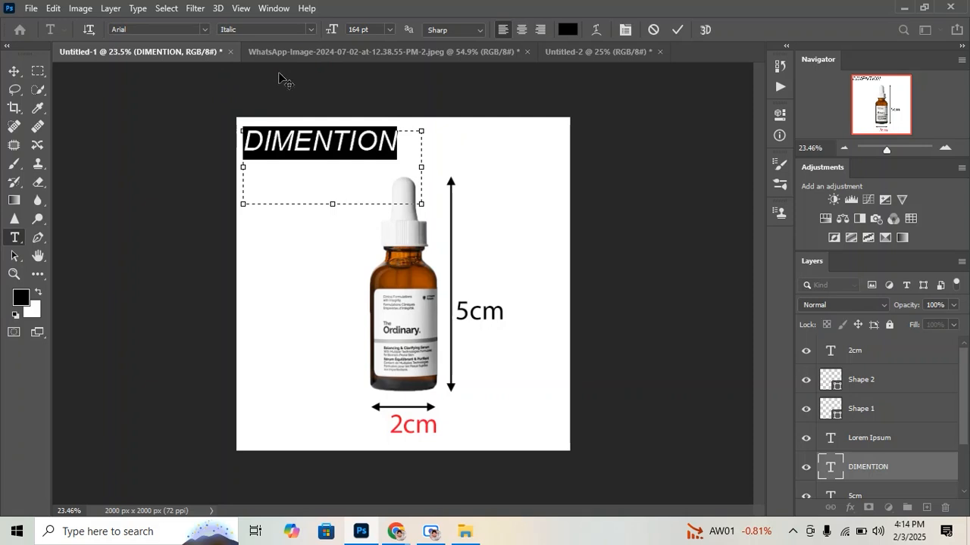
left_click(311, 31)
left_click(301, 100)
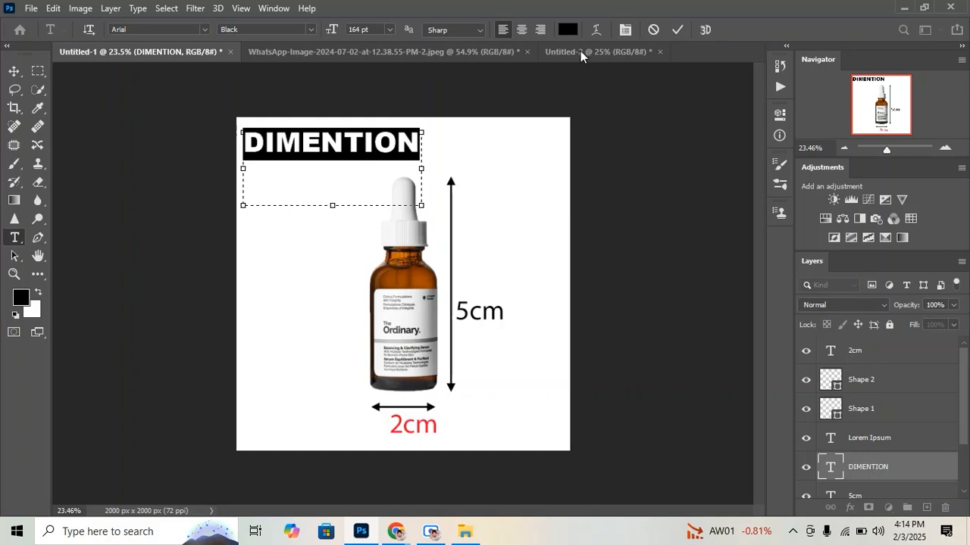
Recolor the DIMENTION title a medium green, commit the text edit and deselect the layer
left_click(570, 28)
left_click(570, 29)
left_click_drag(498, 224, 498, 211)
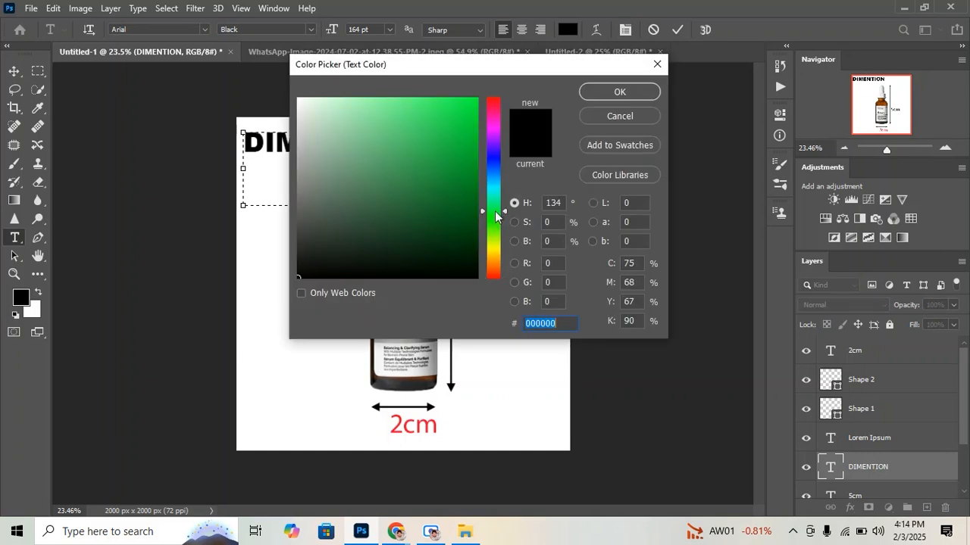
left_click_drag(506, 66, 669, 24)
left_click(627, 105)
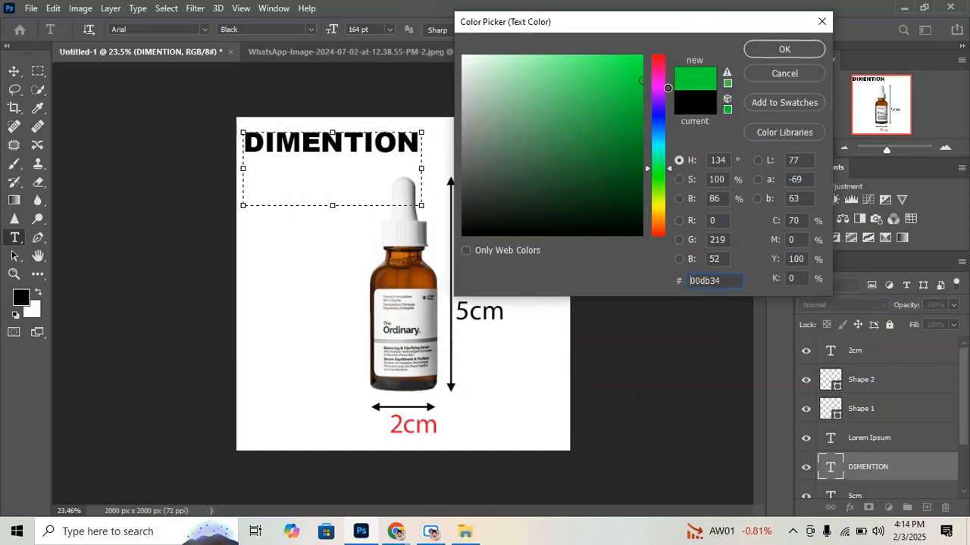
left_click(783, 50)
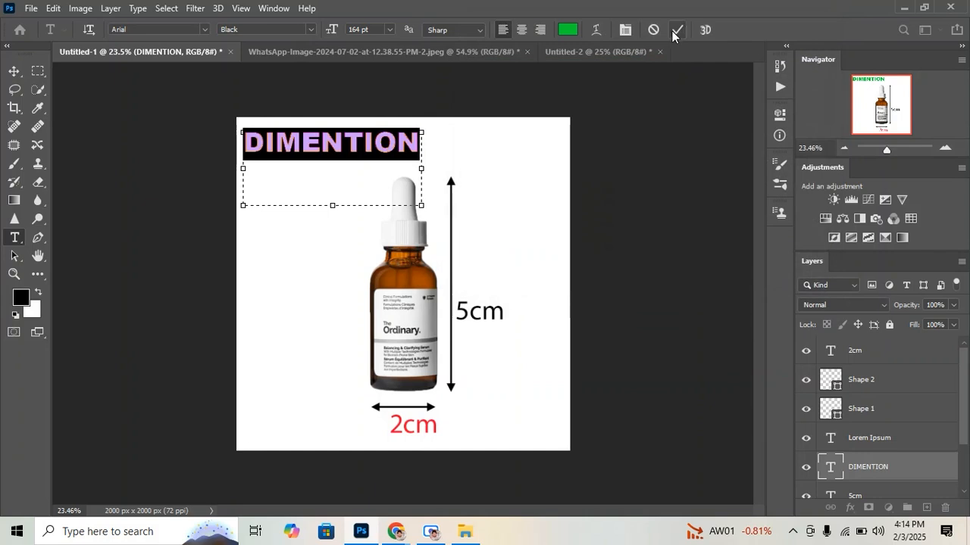
left_click(677, 30)
key("v")
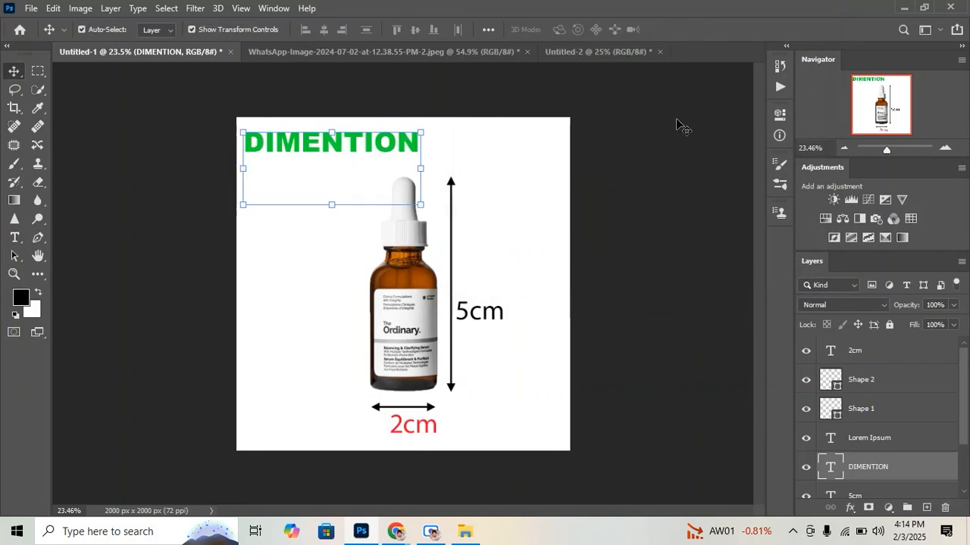
left_click(520, 244)
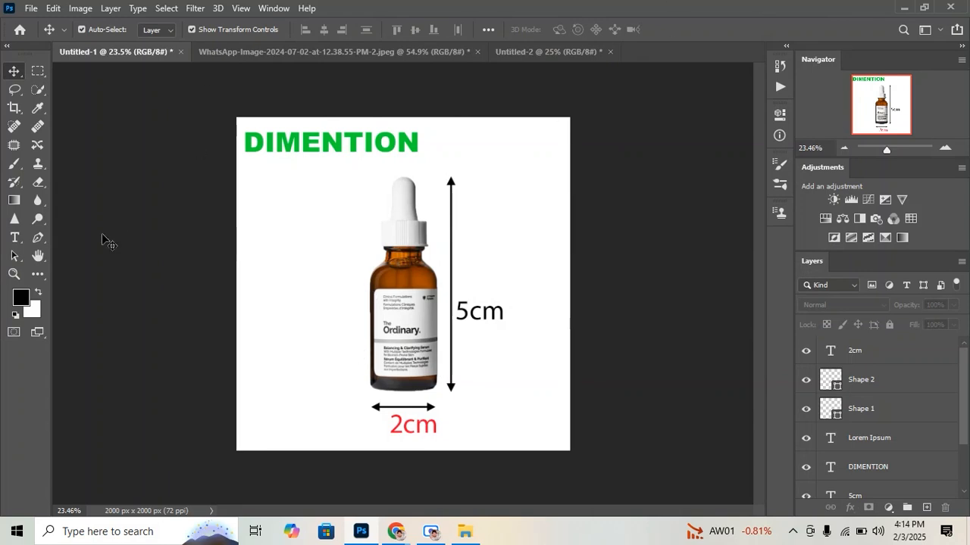
Open the foreground color picker and move its dialog clear of the bottle artwork
left_click(22, 297)
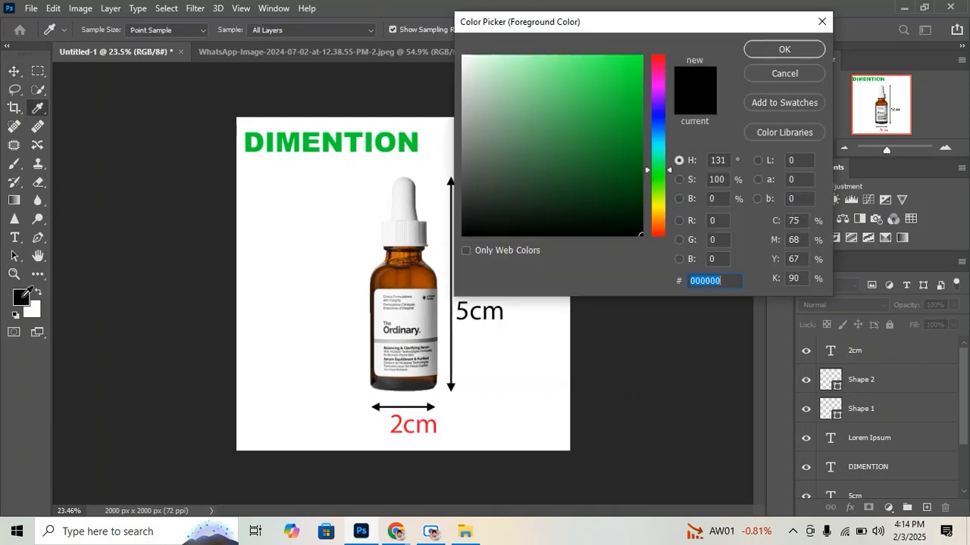
left_click_drag(746, 21, 843, 10)
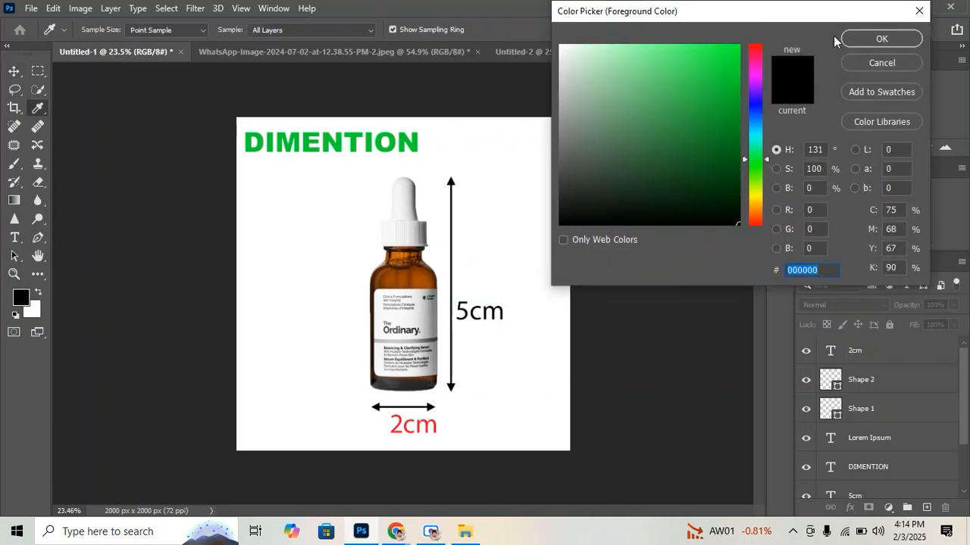